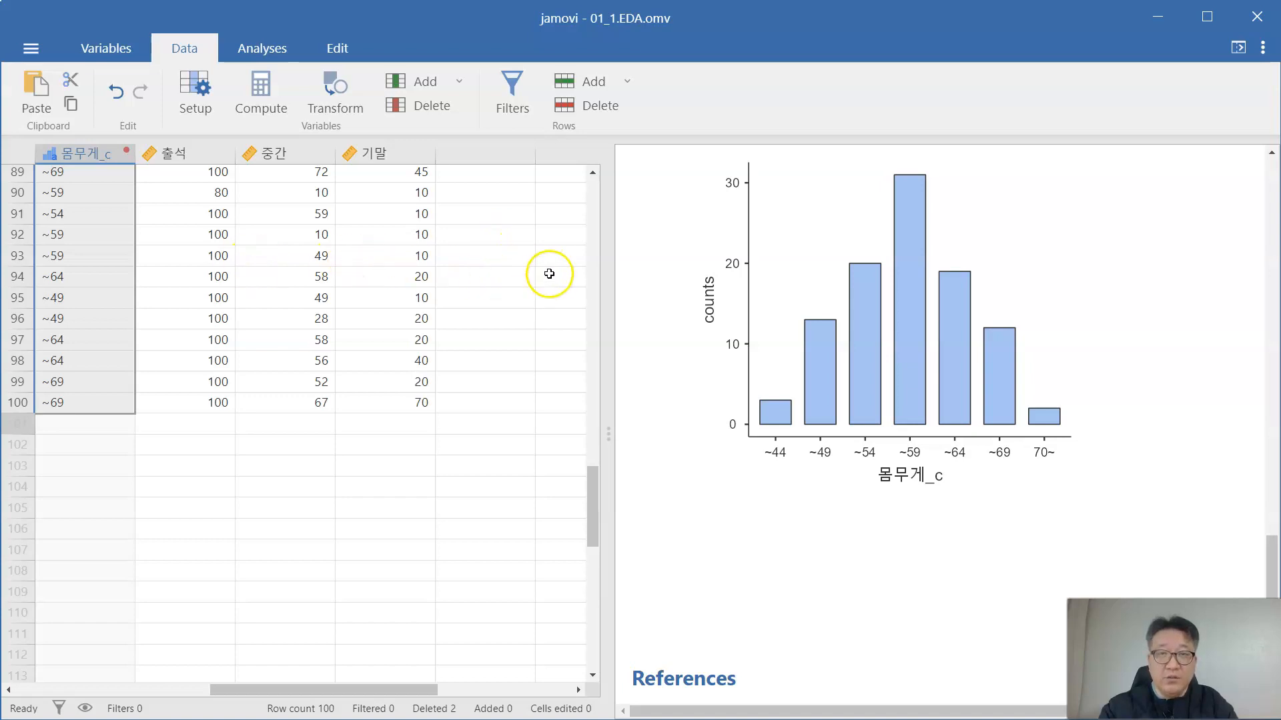
Add a computed variable in the empty column after 기말
{"action": "left_click_drag", "start_coordinate": [593, 514], "coordinate": [569, 160]}
{"action": "left_click", "coordinate": [388, 156]}
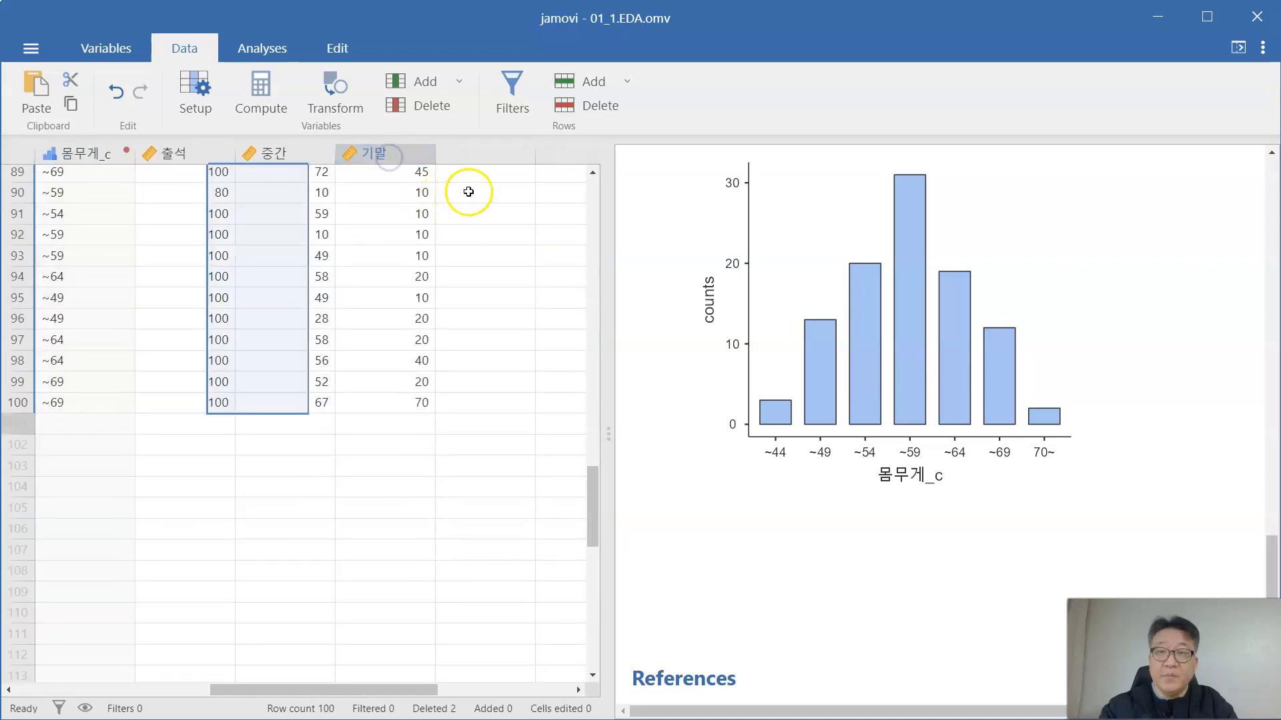
{"action": "scroll", "coordinate": [419, 194], "scroll_direction": "up", "scroll_amount": 20}
{"action": "scroll", "coordinate": [415, 228], "scroll_direction": "up", "scroll_amount": 5}
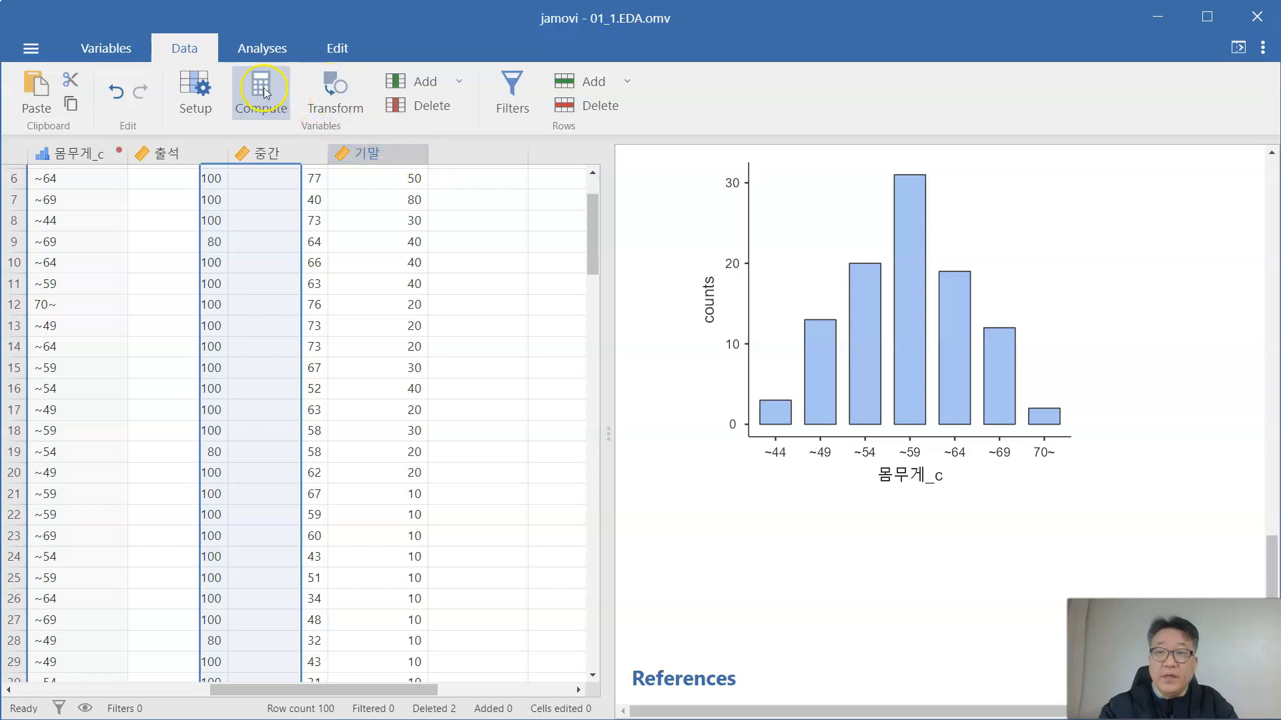
{"action": "left_click", "coordinate": [484, 154]}
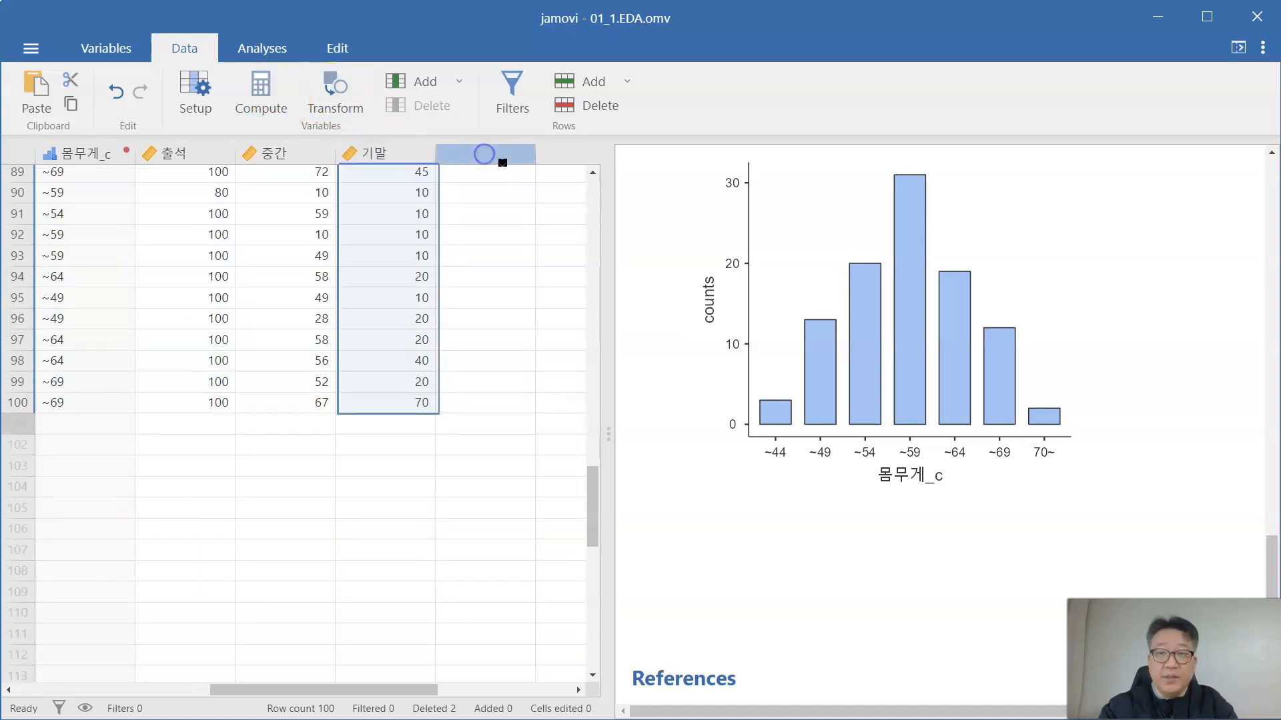
{"action": "left_click", "coordinate": [268, 90]}
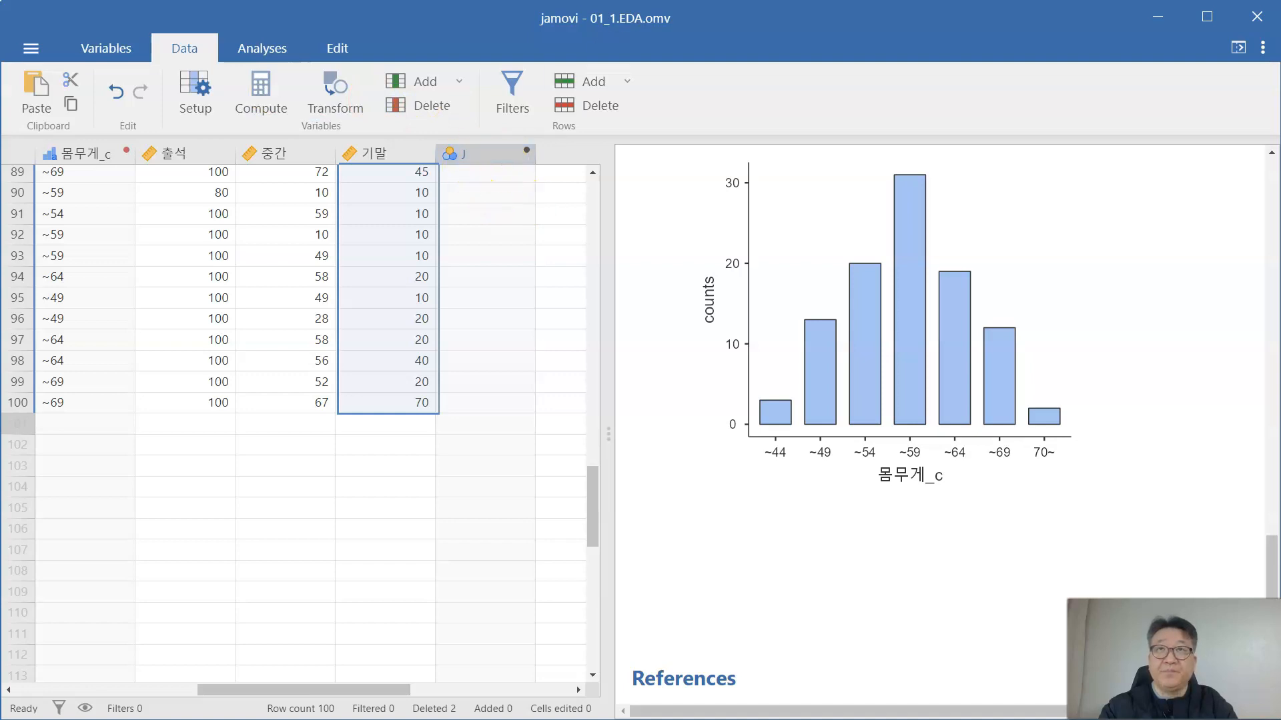
Name the new computed variable 최종점수
{"action": "left_click_drag", "start_coordinate": [592, 500], "coordinate": [580, 142]}
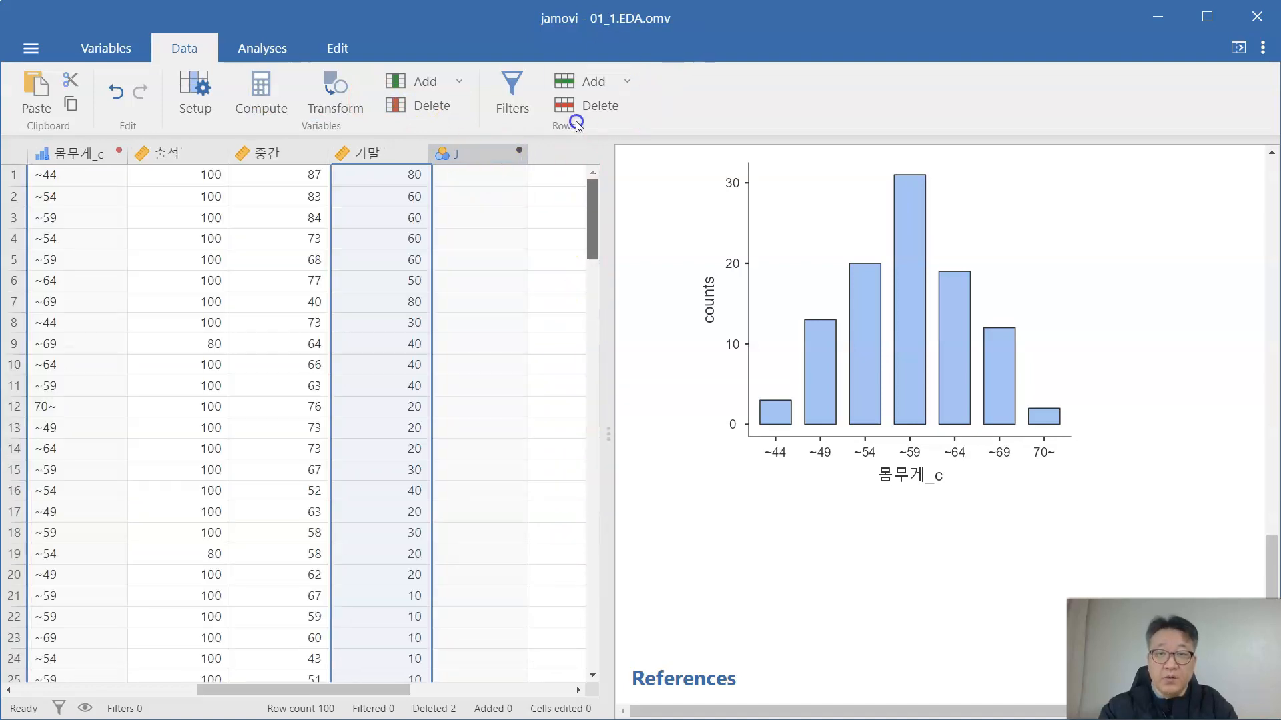
{"action": "double_click", "coordinate": [467, 153]}
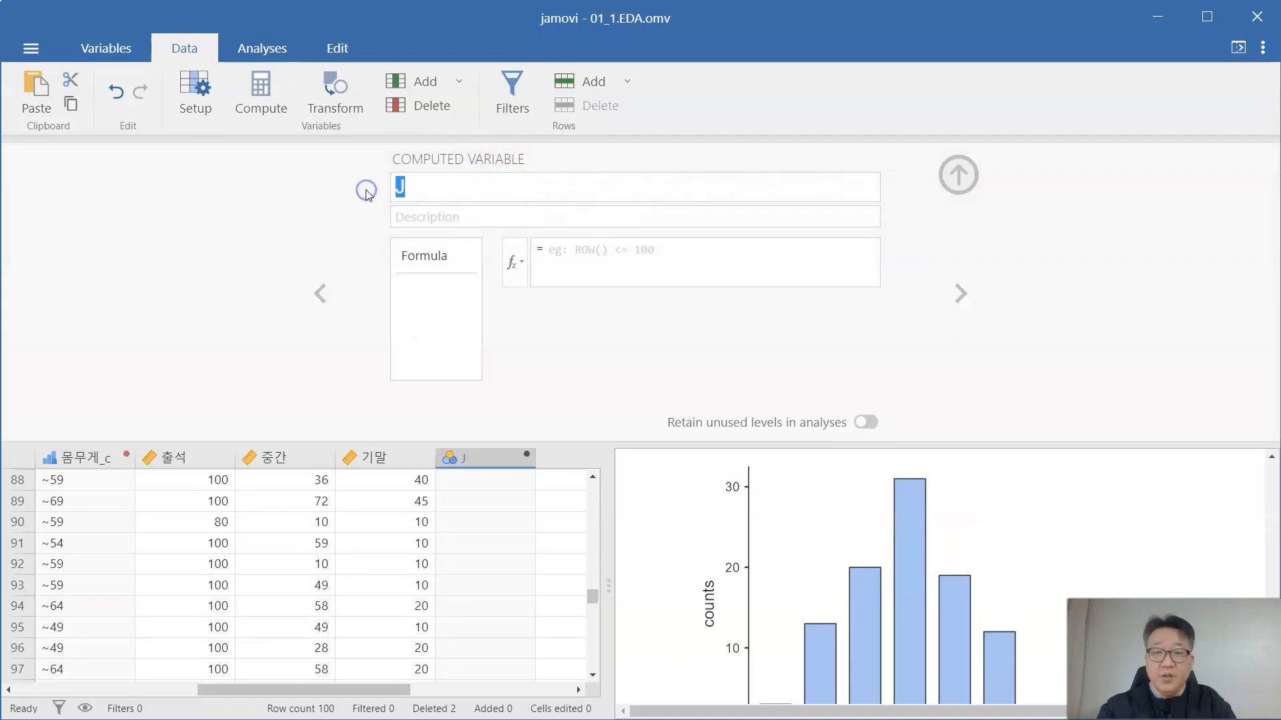
{"action": "type", "text": "ch"}
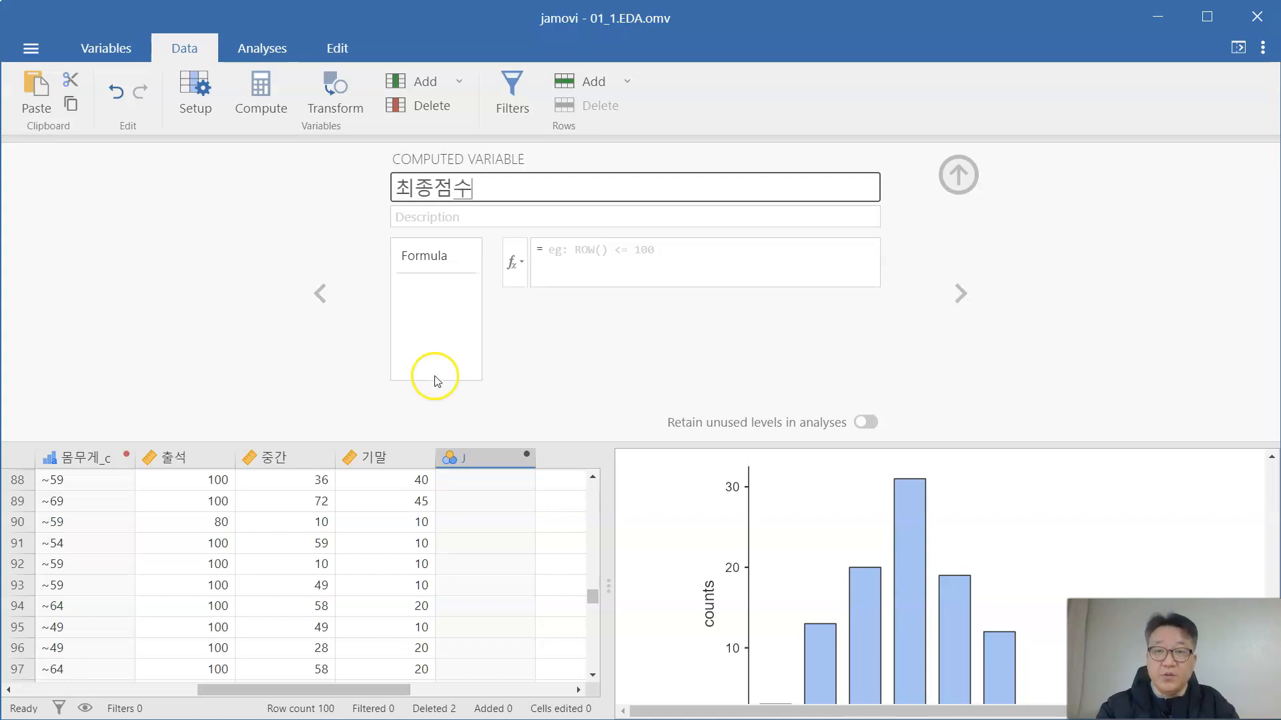
{"action": "left_click", "coordinate": [1070, 244]}
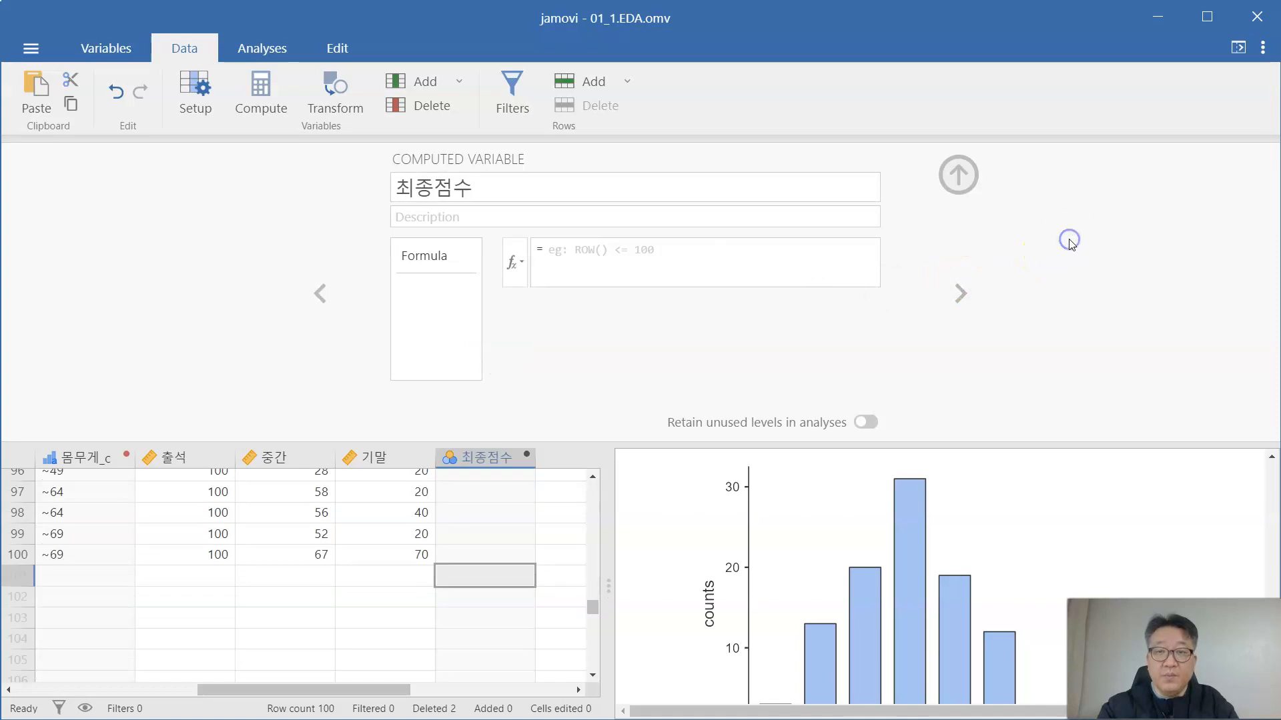
Set the 최종점수 formula to 출석*0.2+중간*0.3+기말*0.5, close the variable editor and return to the first data rows
{"action": "scroll", "coordinate": [501, 489], "scroll_direction": "up", "scroll_amount": 1}
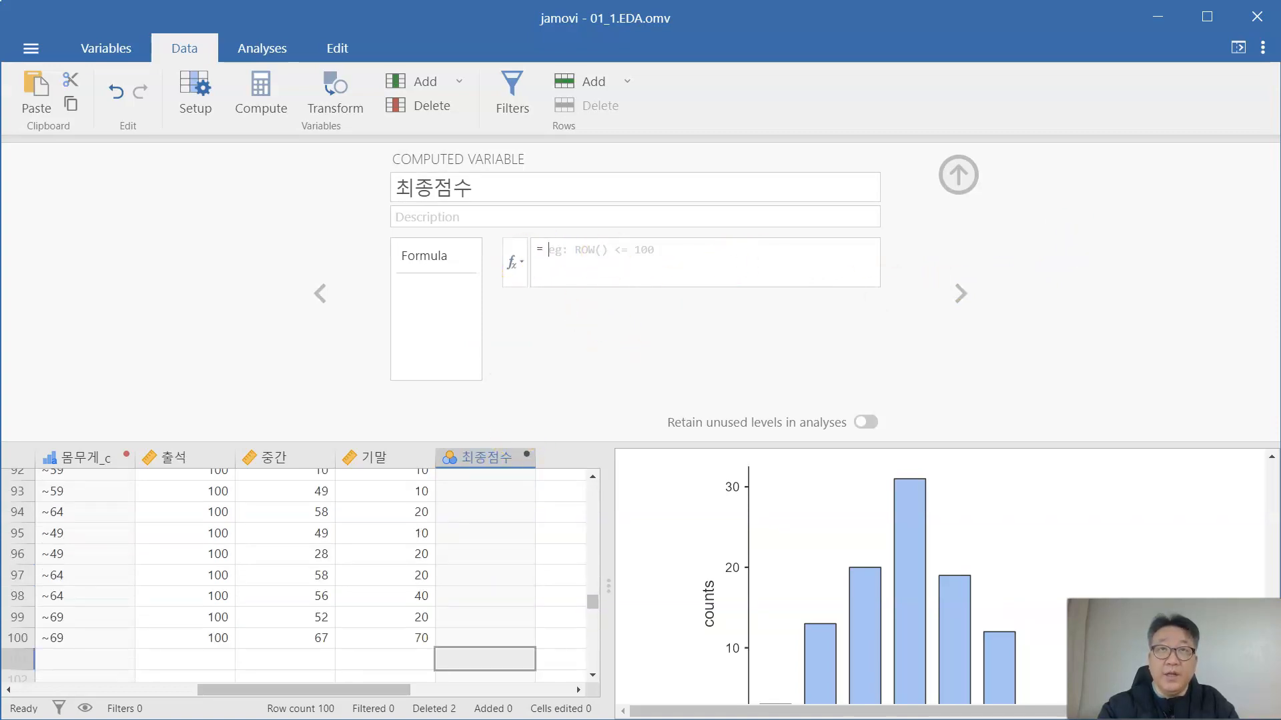
{"action": "left_click", "coordinate": [514, 265]}
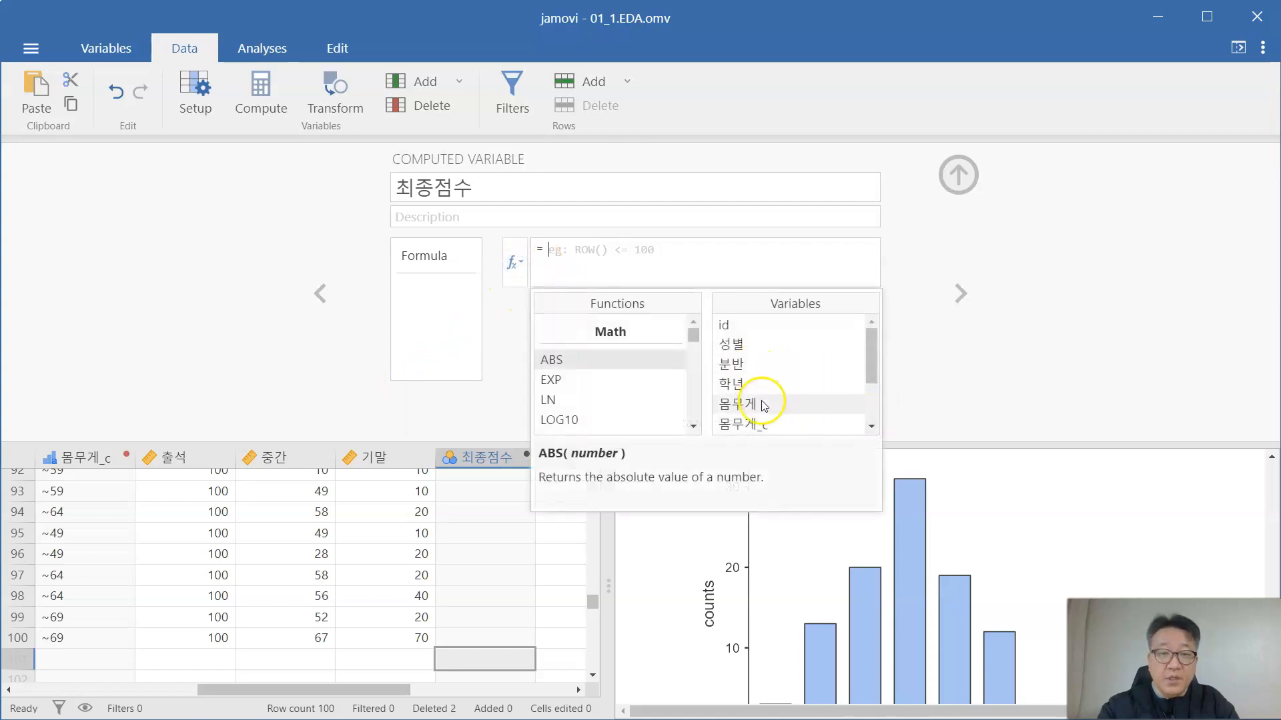
{"action": "scroll", "coordinate": [817, 393], "scroll_direction": "down", "scroll_amount": 2}
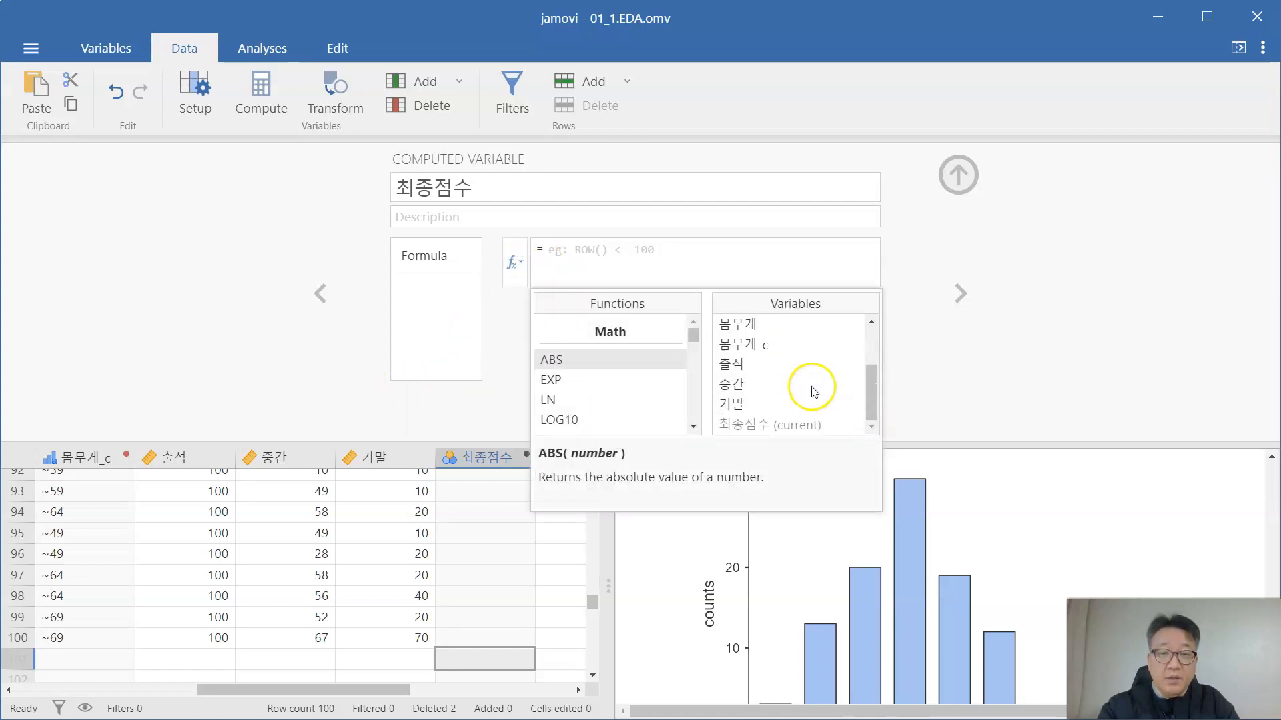
{"action": "double_click", "coordinate": [745, 367]}
{"action": "type", "text": "*"}
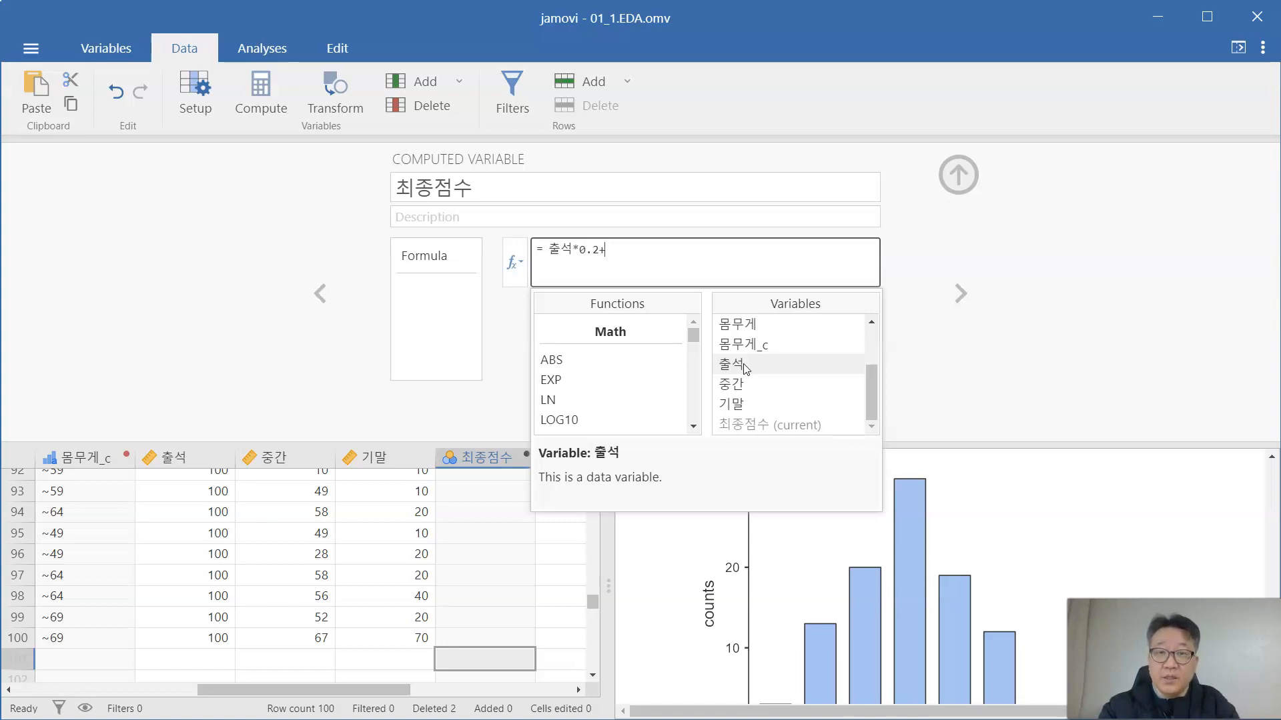
{"action": "left_click", "coordinate": [748, 395]}
{"action": "double_click", "coordinate": [752, 385]}
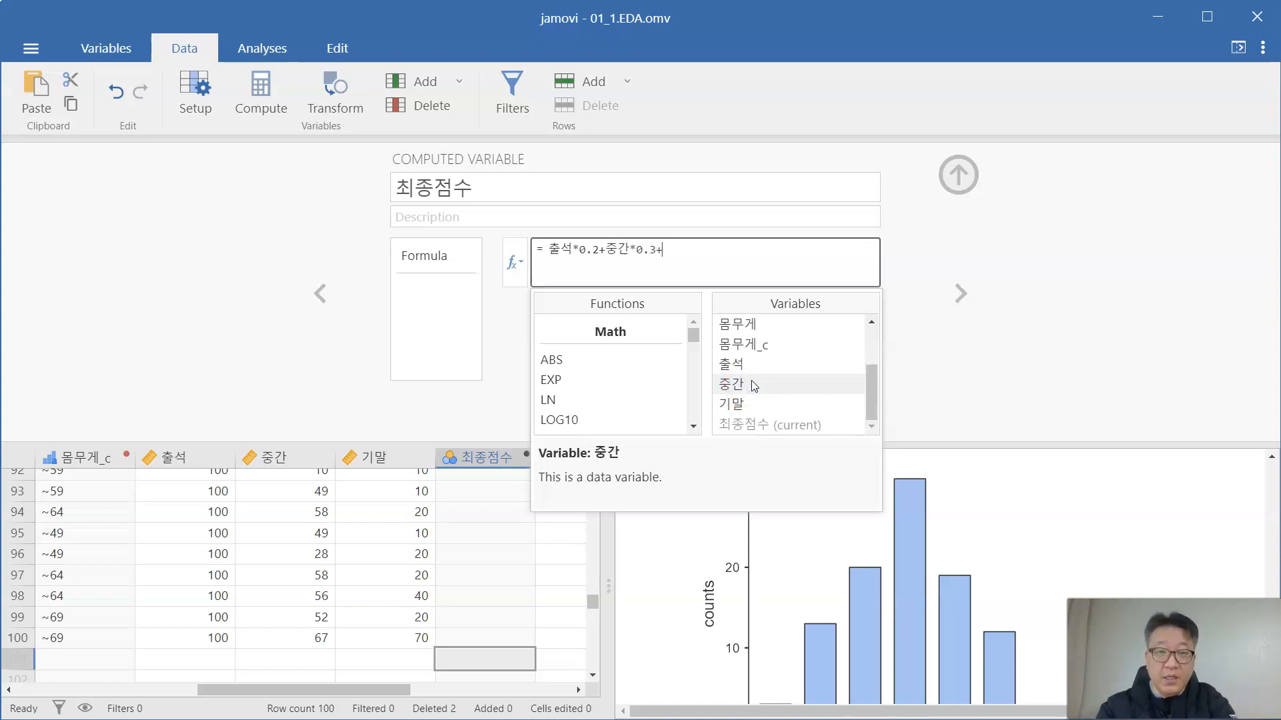
{"action": "left_click", "coordinate": [754, 405]}
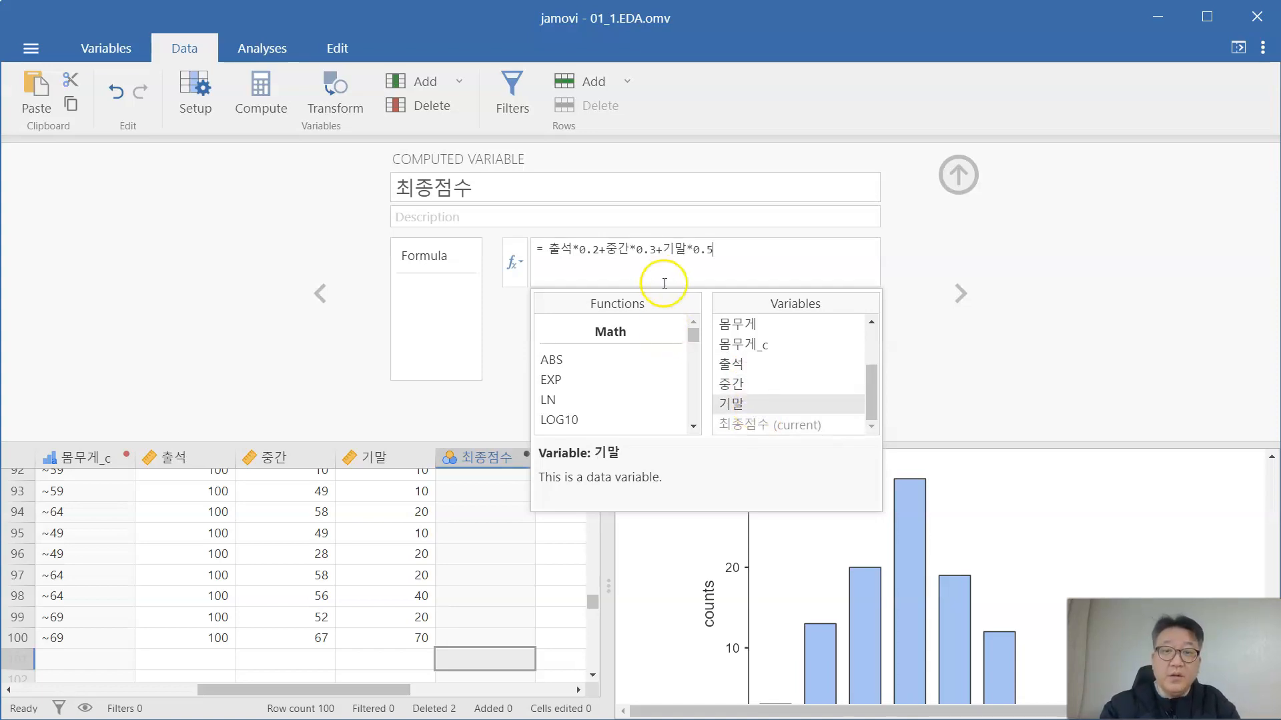
{"action": "left_click", "coordinate": [557, 248]}
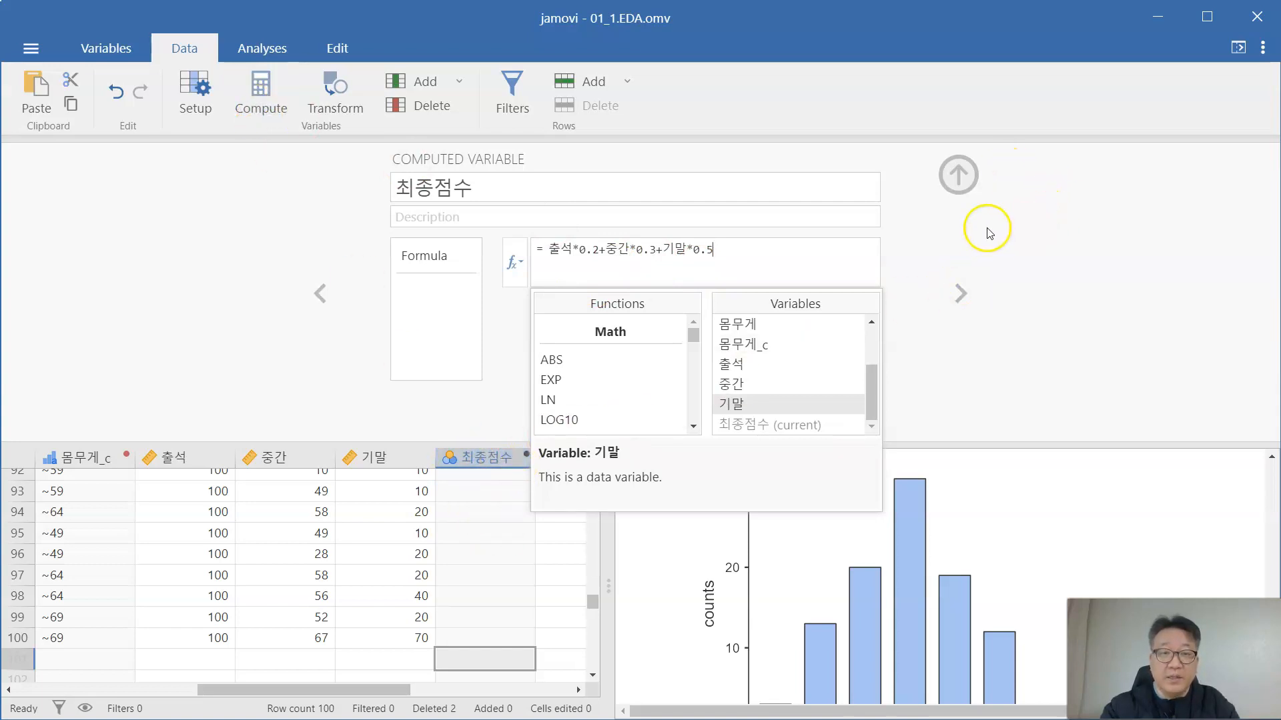
{"action": "left_click", "coordinate": [944, 226]}
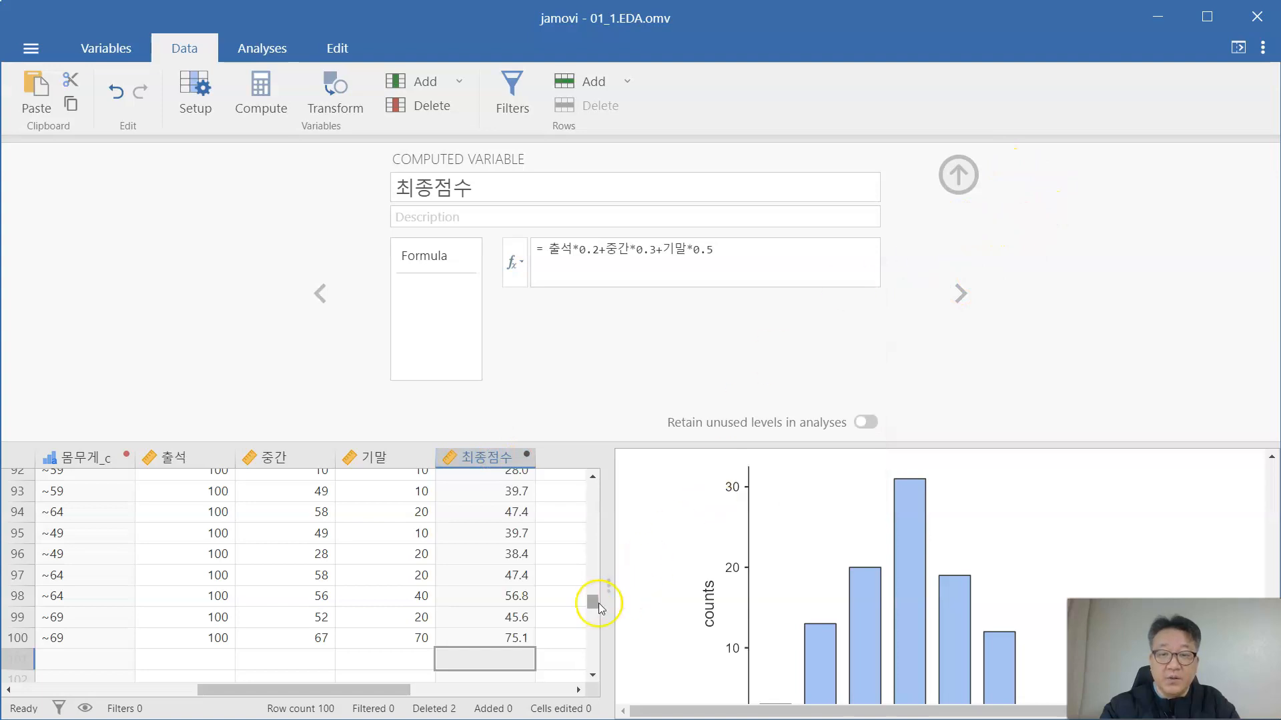
{"action": "left_click", "coordinate": [963, 174]}
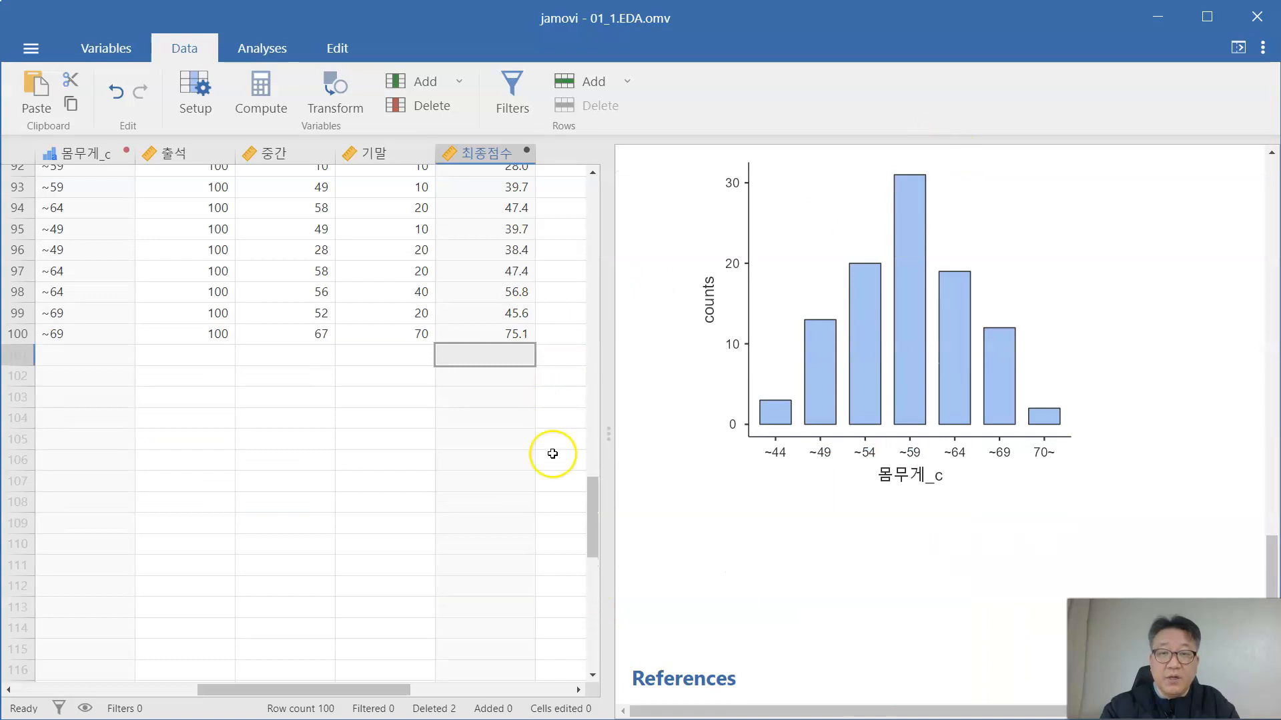
{"action": "left_click_drag", "start_coordinate": [600, 509], "coordinate": [587, 172]}
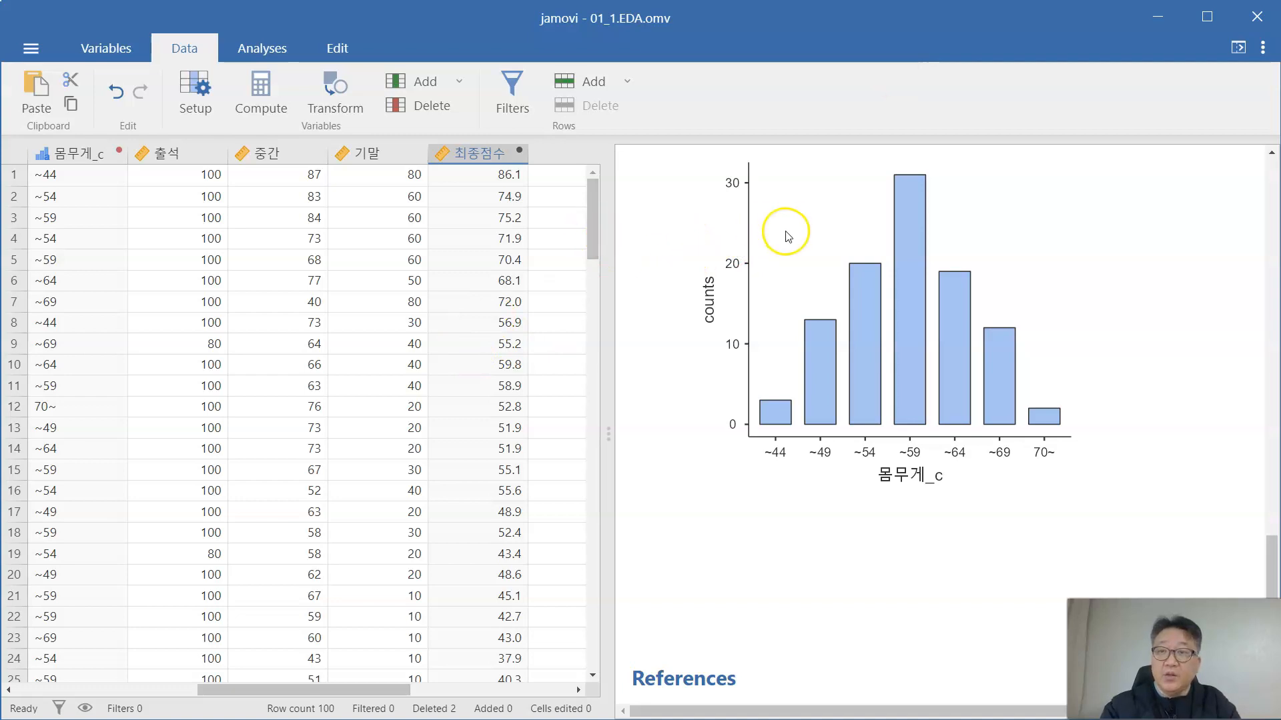
Create a Descriptives analysis for 최종점수 with a histogram
{"action": "left_click", "coordinate": [271, 52]}
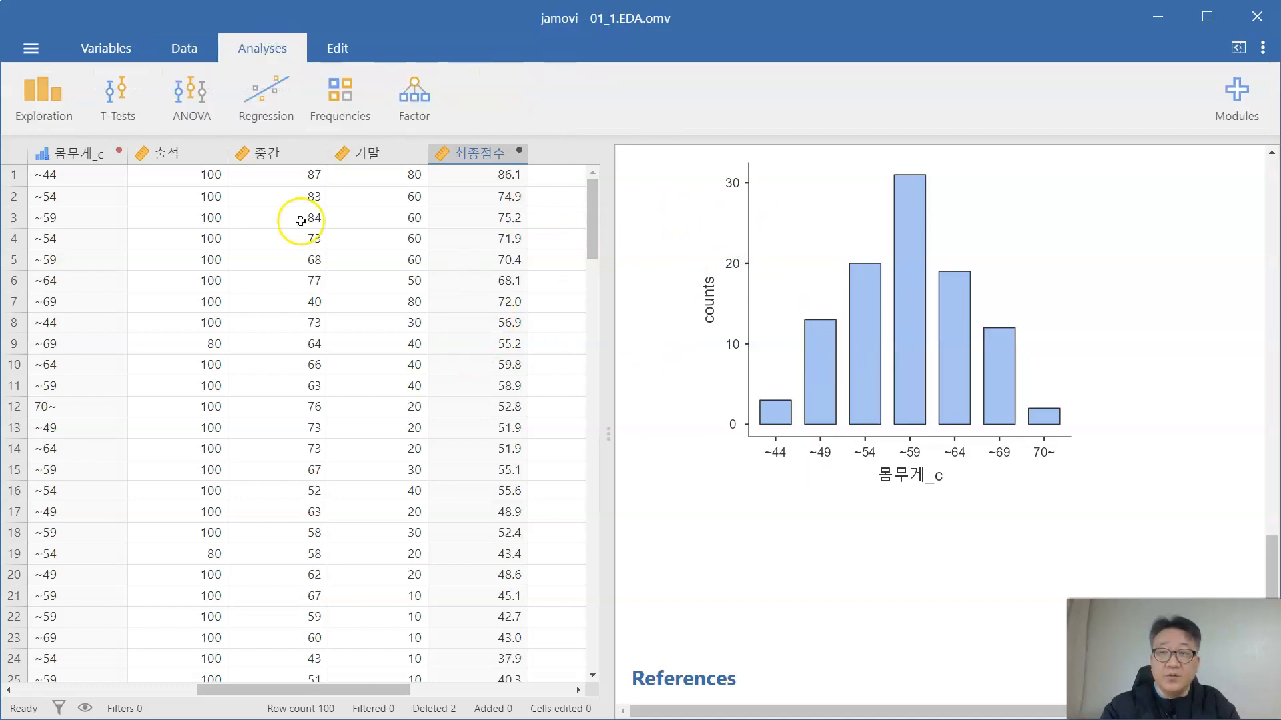
{"action": "left_click", "coordinate": [45, 91]}
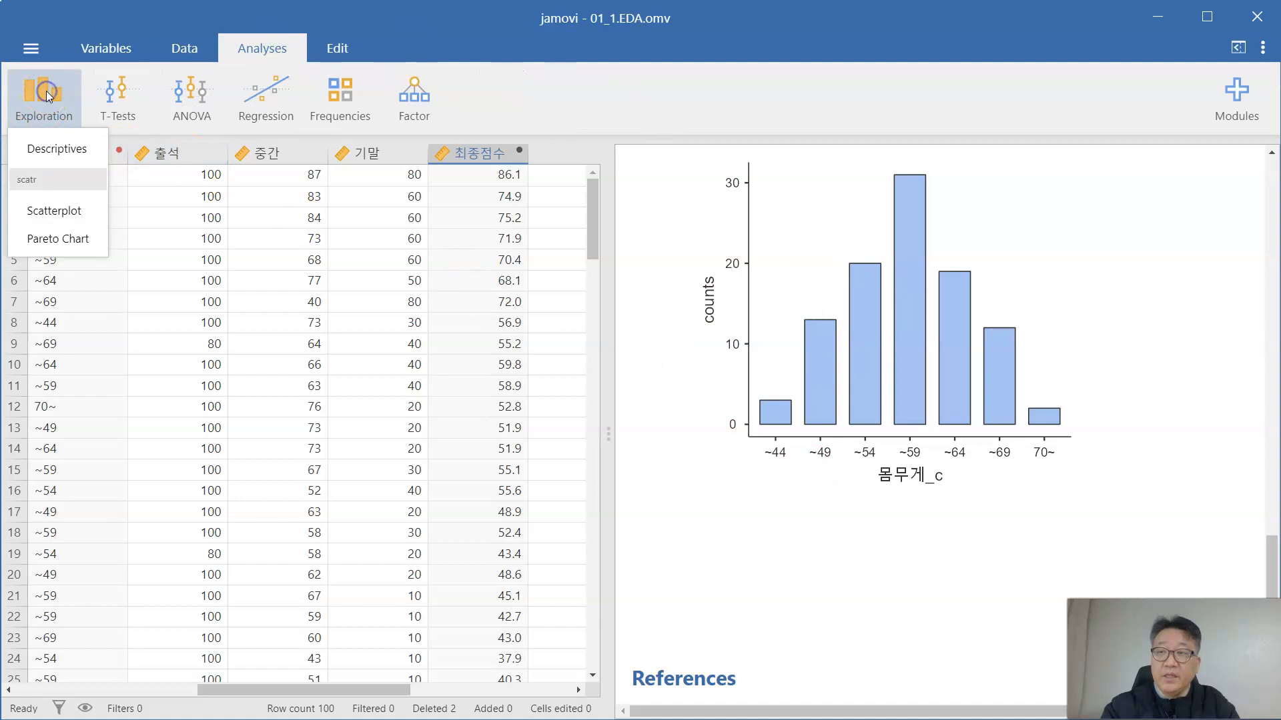
{"action": "left_click", "coordinate": [64, 153]}
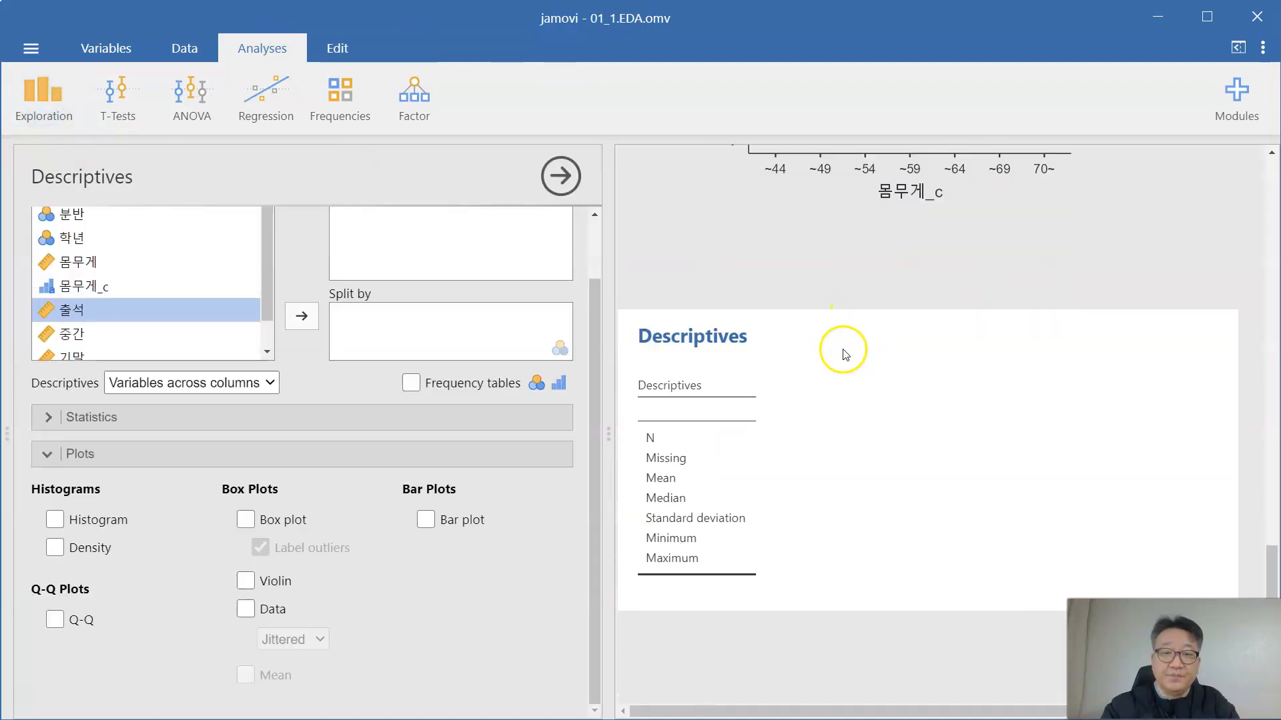
{"action": "scroll", "coordinate": [160, 338], "scroll_direction": "down", "scroll_amount": 1}
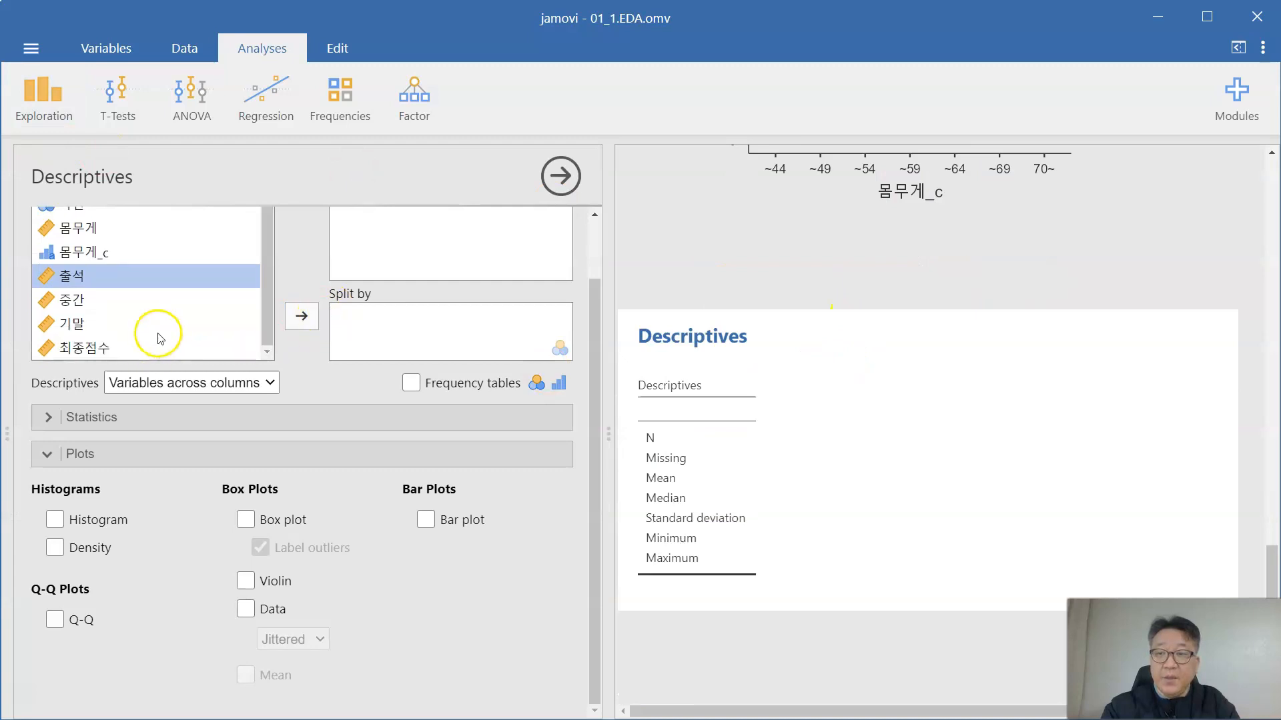
{"action": "left_click", "coordinate": [114, 352]}
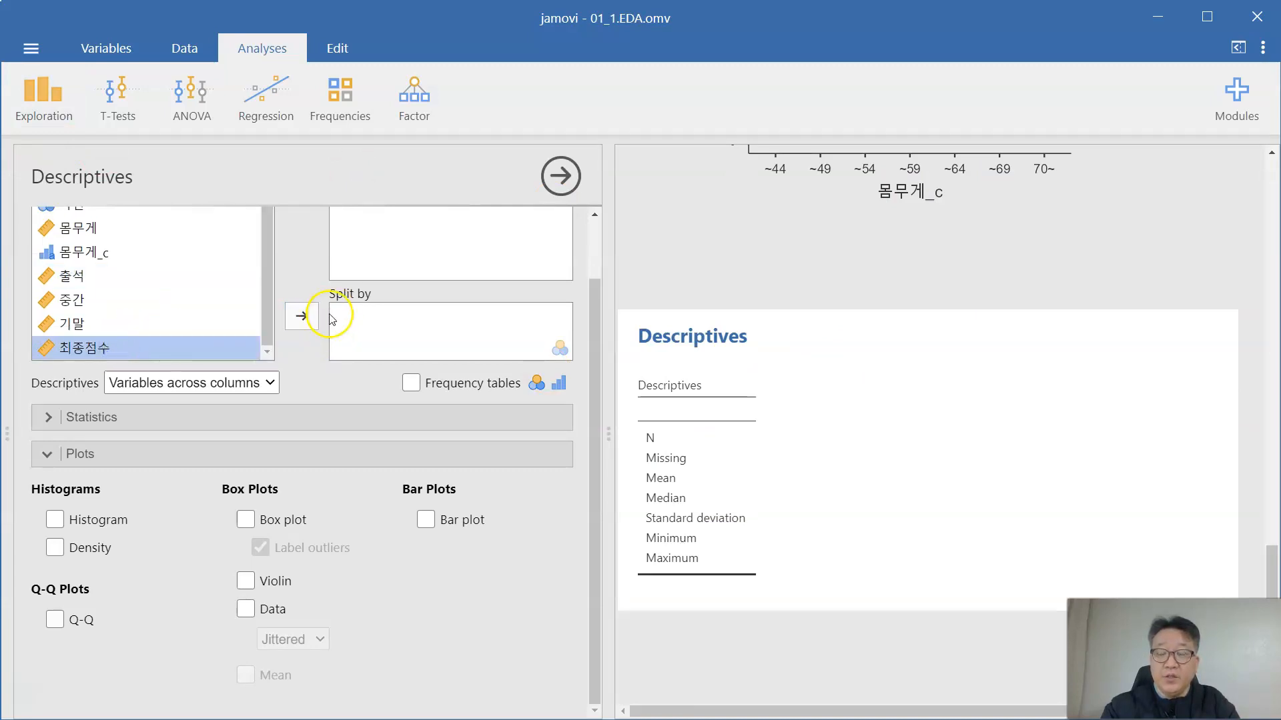
{"action": "scroll", "coordinate": [400, 266], "scroll_direction": "up", "scroll_amount": 2}
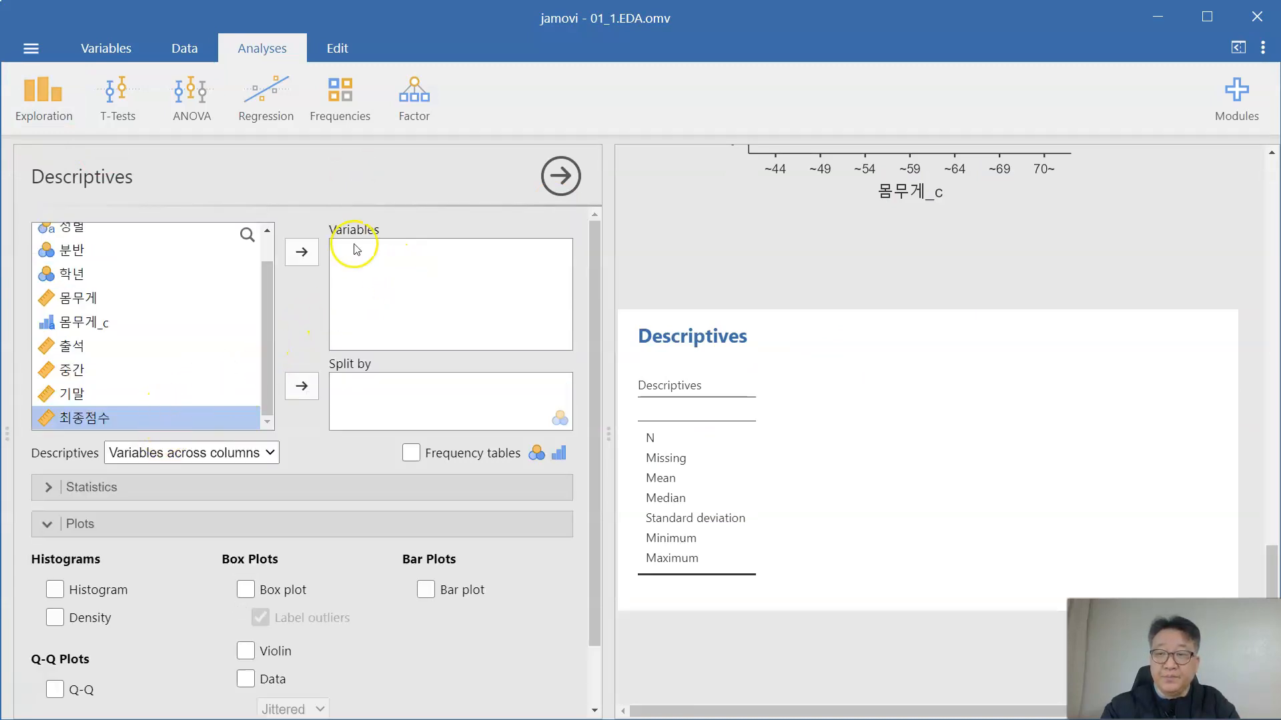
{"action": "left_click", "coordinate": [300, 253]}
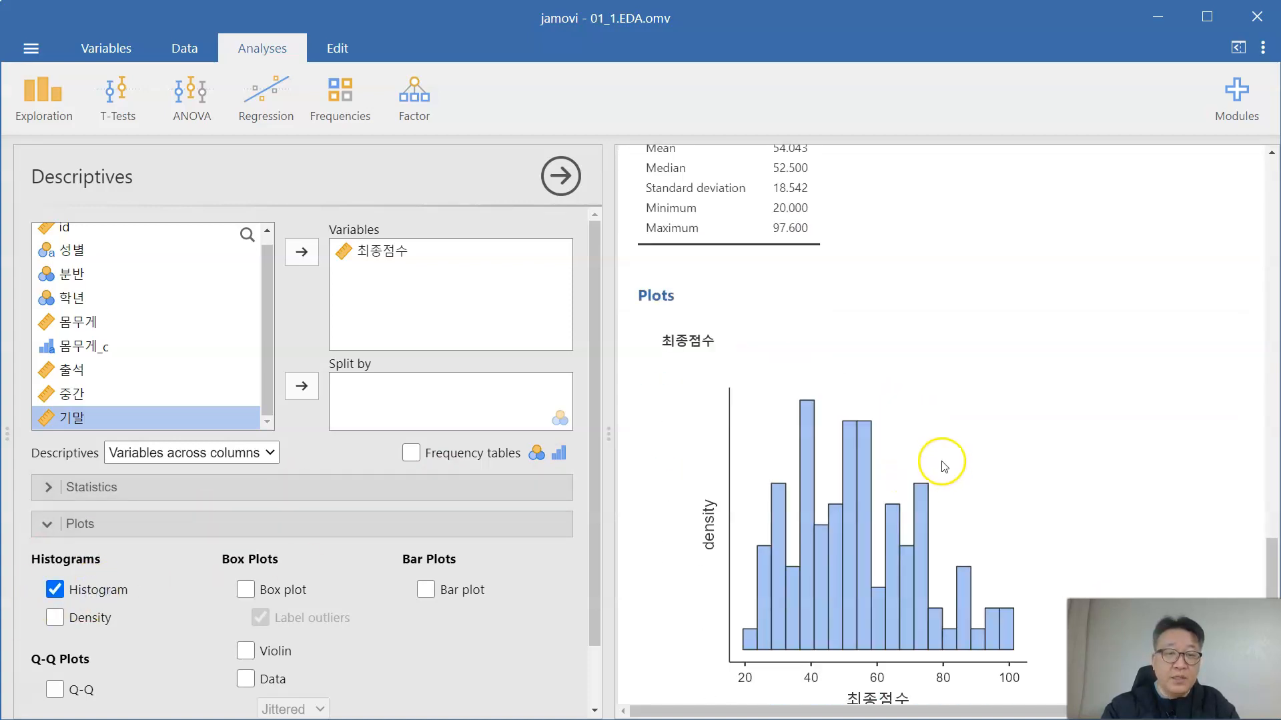
Set the 최종점수 descriptives table to show variables across rows
{"action": "scroll", "coordinate": [852, 429], "scroll_direction": "up", "scroll_amount": 1}
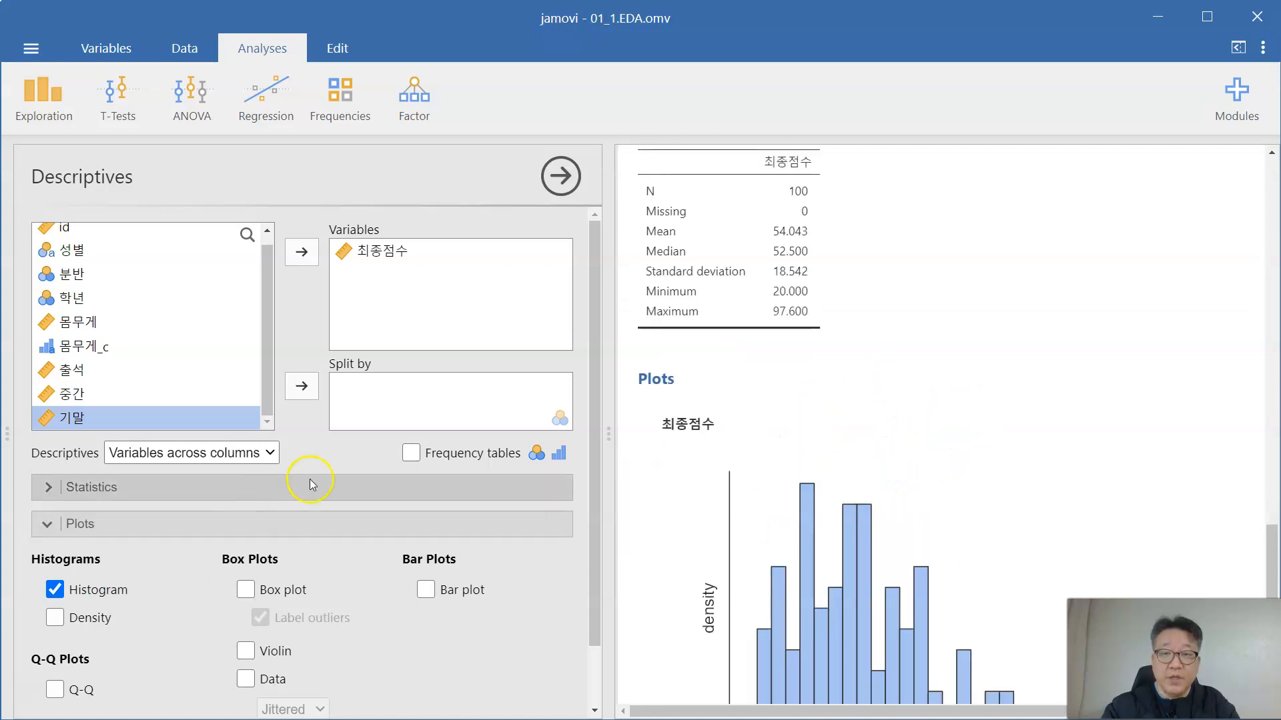
{"action": "left_click", "coordinate": [266, 453]}
{"action": "left_click", "coordinate": [241, 473]}
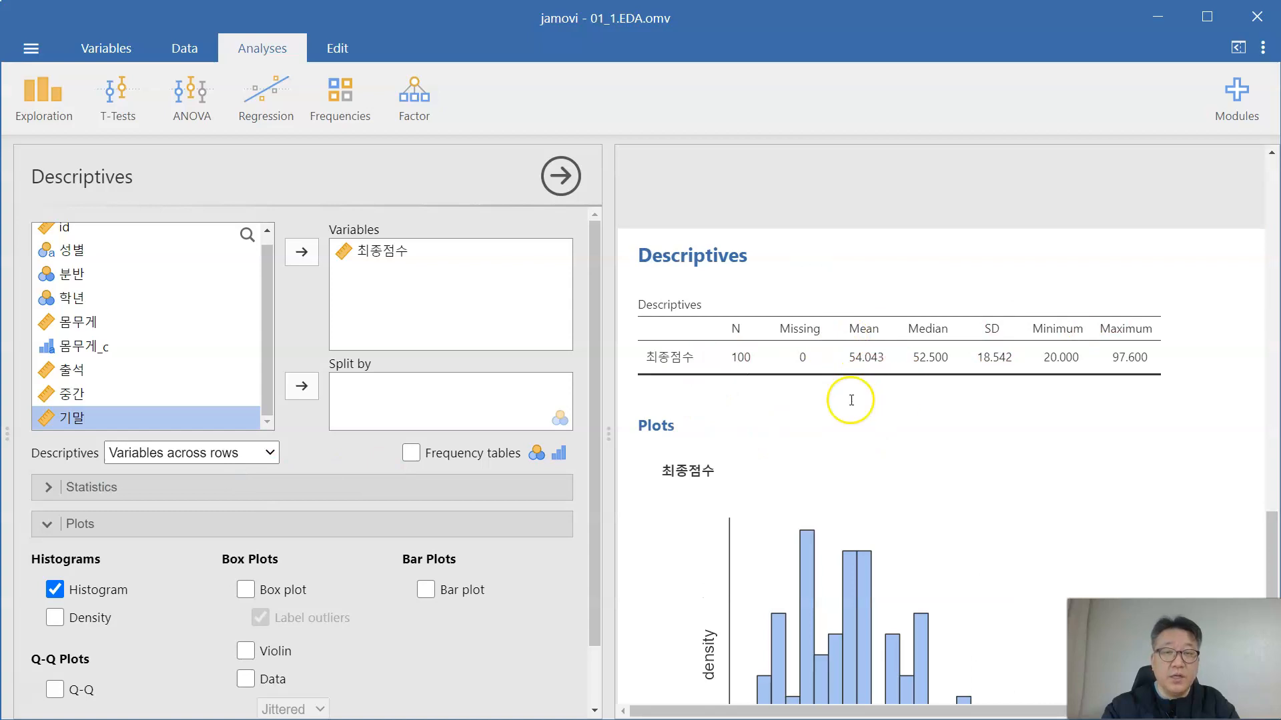
Review the earlier 몸무게_c and 몸무게 Descriptives analyses with their plots and options, and return to the 최종점수 analysis
{"action": "scroll", "coordinate": [801, 407], "scroll_direction": "up", "scroll_amount": 1}
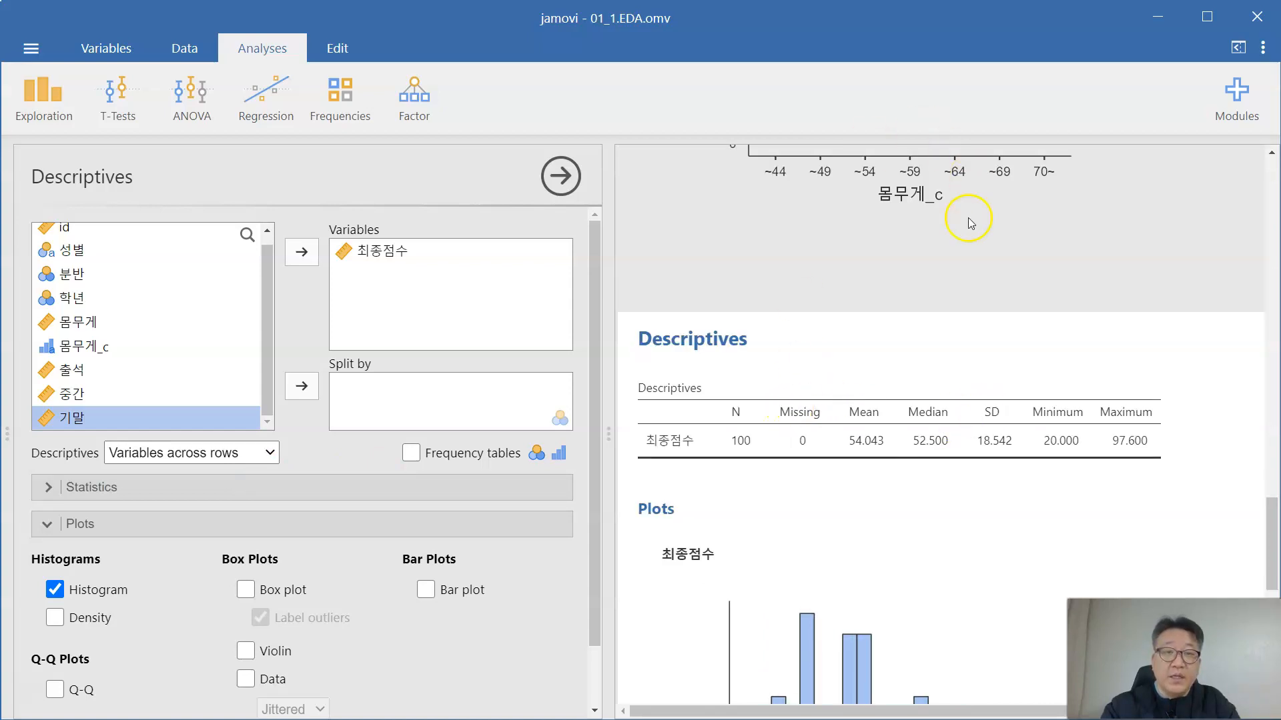
{"action": "scroll", "coordinate": [974, 201], "scroll_direction": "up", "scroll_amount": 4}
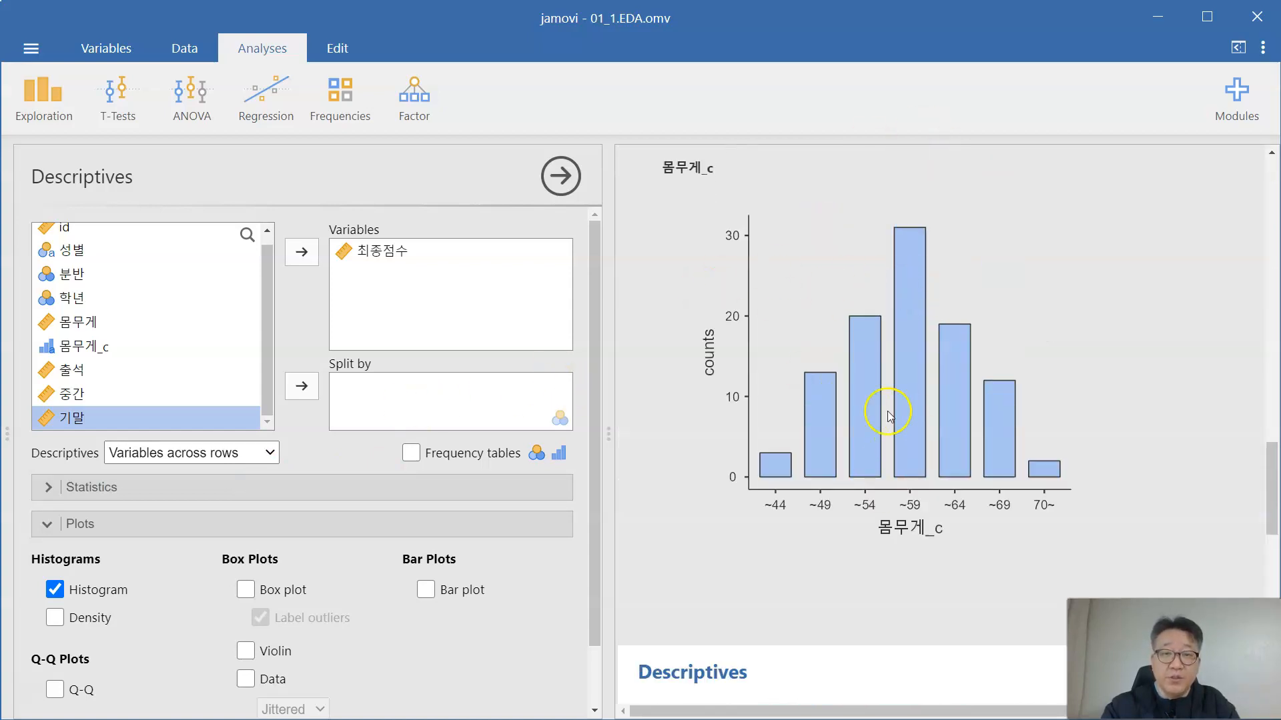
{"action": "left_click", "coordinate": [838, 273]}
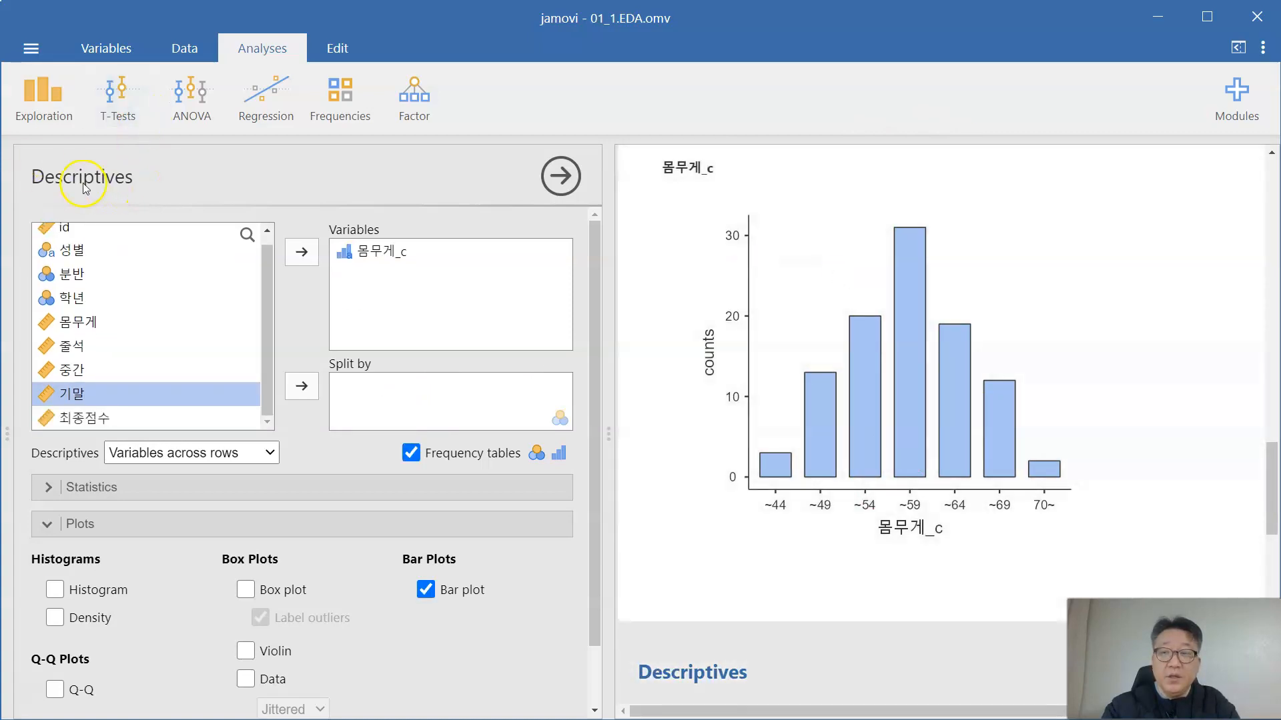
{"action": "scroll", "coordinate": [723, 421], "scroll_direction": "up", "scroll_amount": 10}
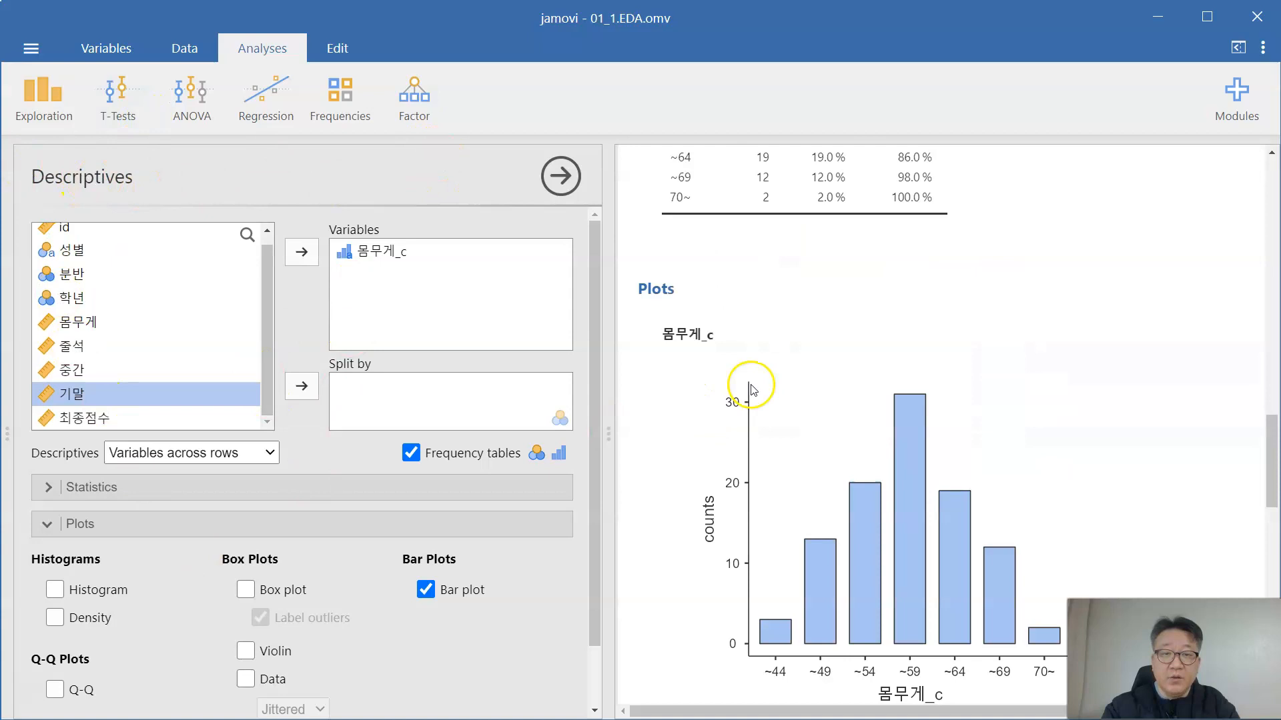
{"action": "left_click", "coordinate": [764, 298]}
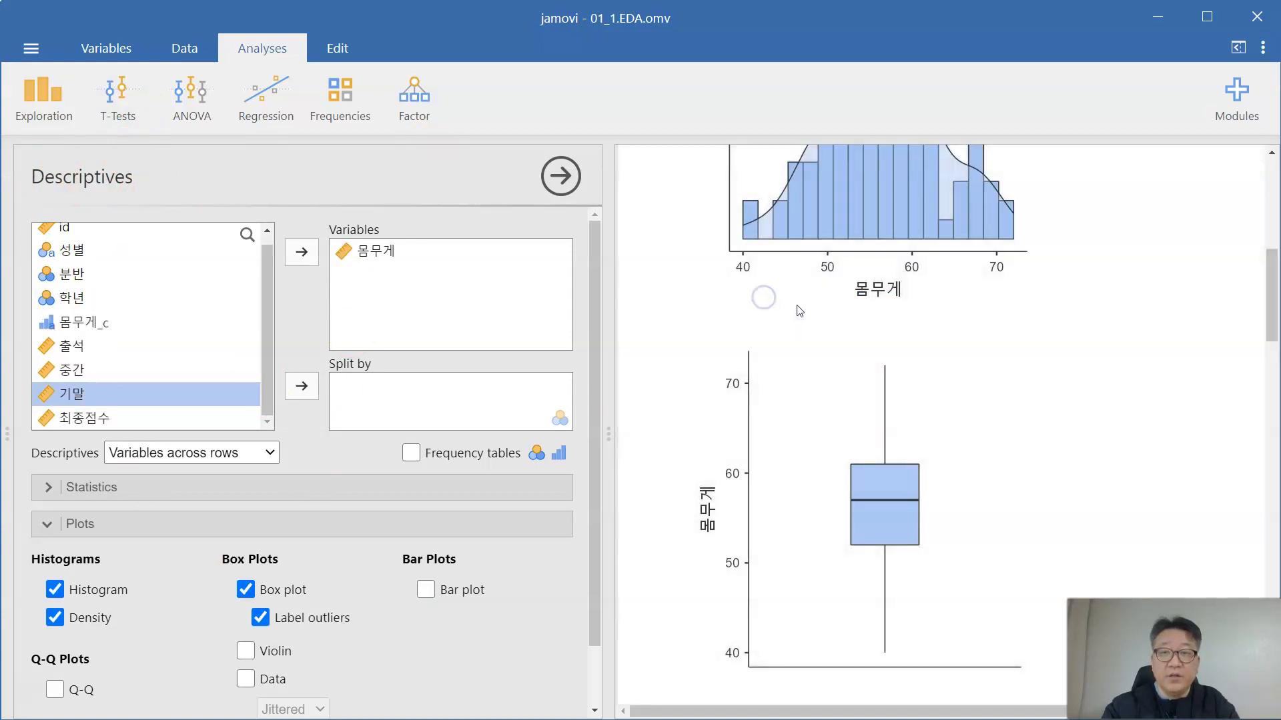
{"action": "scroll", "coordinate": [952, 328], "scroll_direction": "up", "scroll_amount": 5}
{"action": "scroll", "coordinate": [952, 329], "scroll_direction": "down", "scroll_amount": 10}
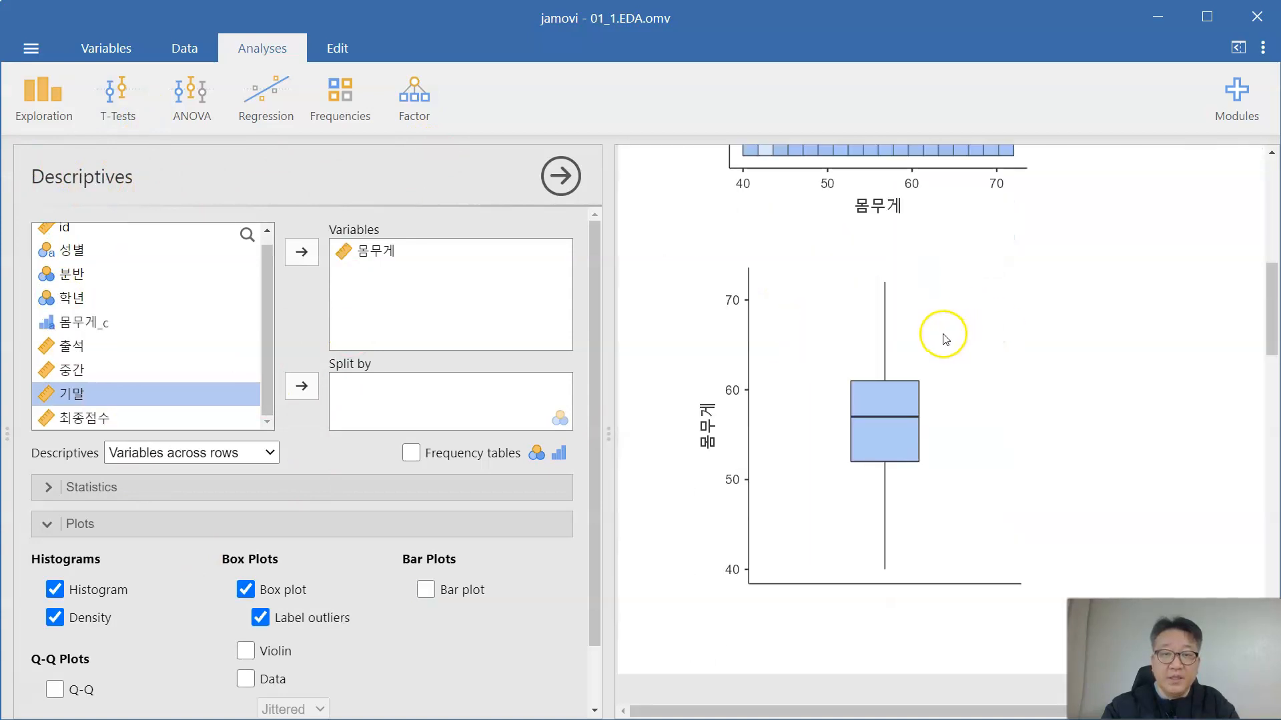
{"action": "left_click", "coordinate": [831, 331]}
{"action": "scroll", "coordinate": [866, 334], "scroll_direction": "down", "scroll_amount": 10}
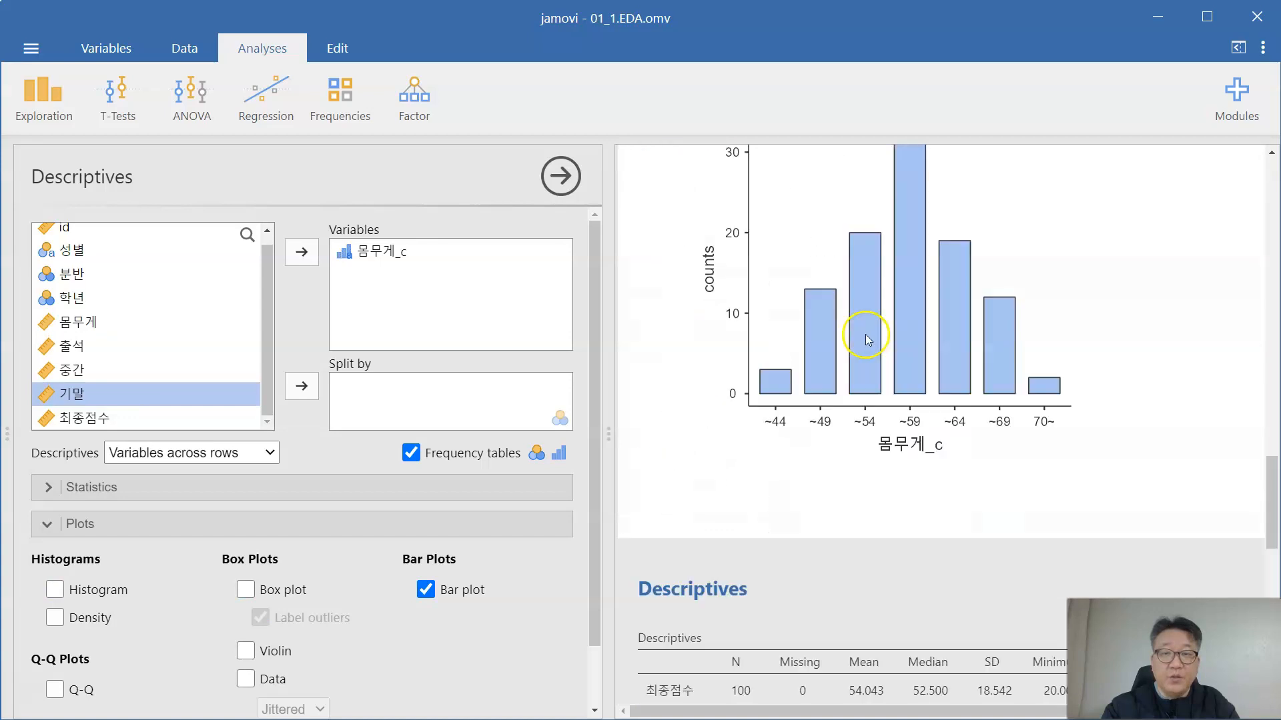
{"action": "scroll", "coordinate": [842, 391], "scroll_direction": "down", "scroll_amount": 3}
{"action": "left_click", "coordinate": [843, 307]}
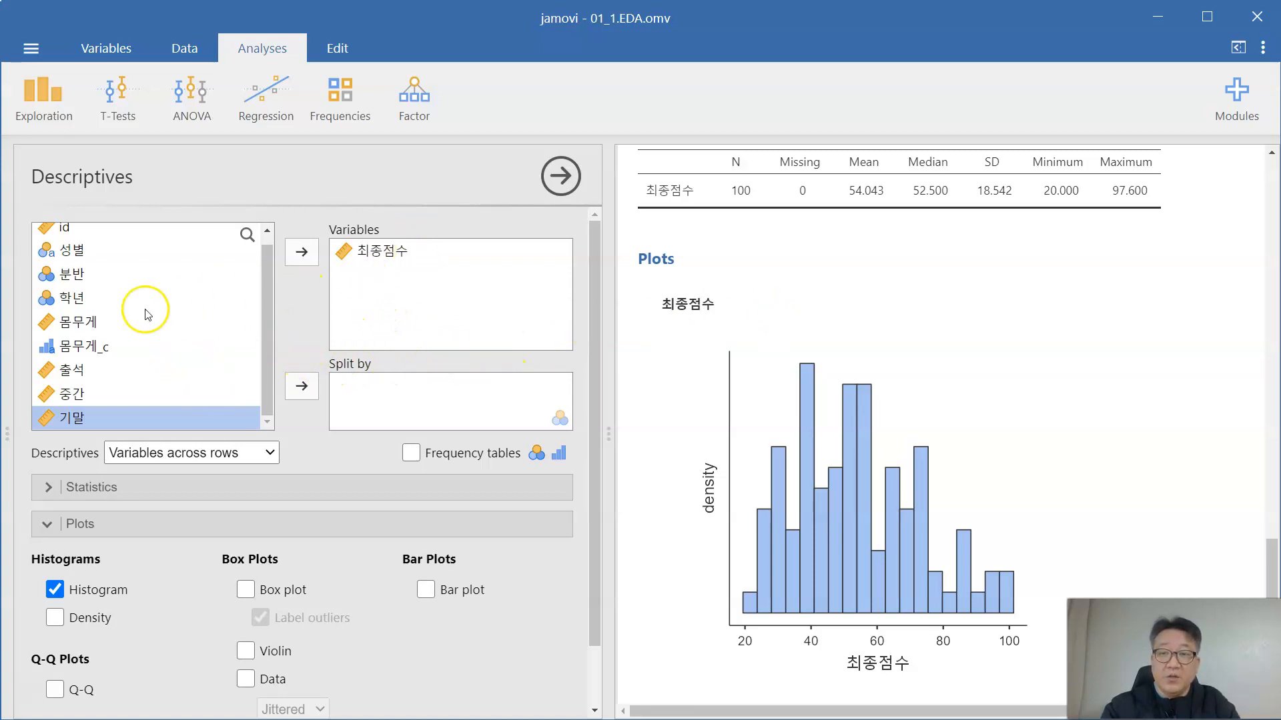
Split the 최종점수 descriptives and histogram by 분반 and view the table by class
{"action": "left_click", "coordinate": [82, 274]}
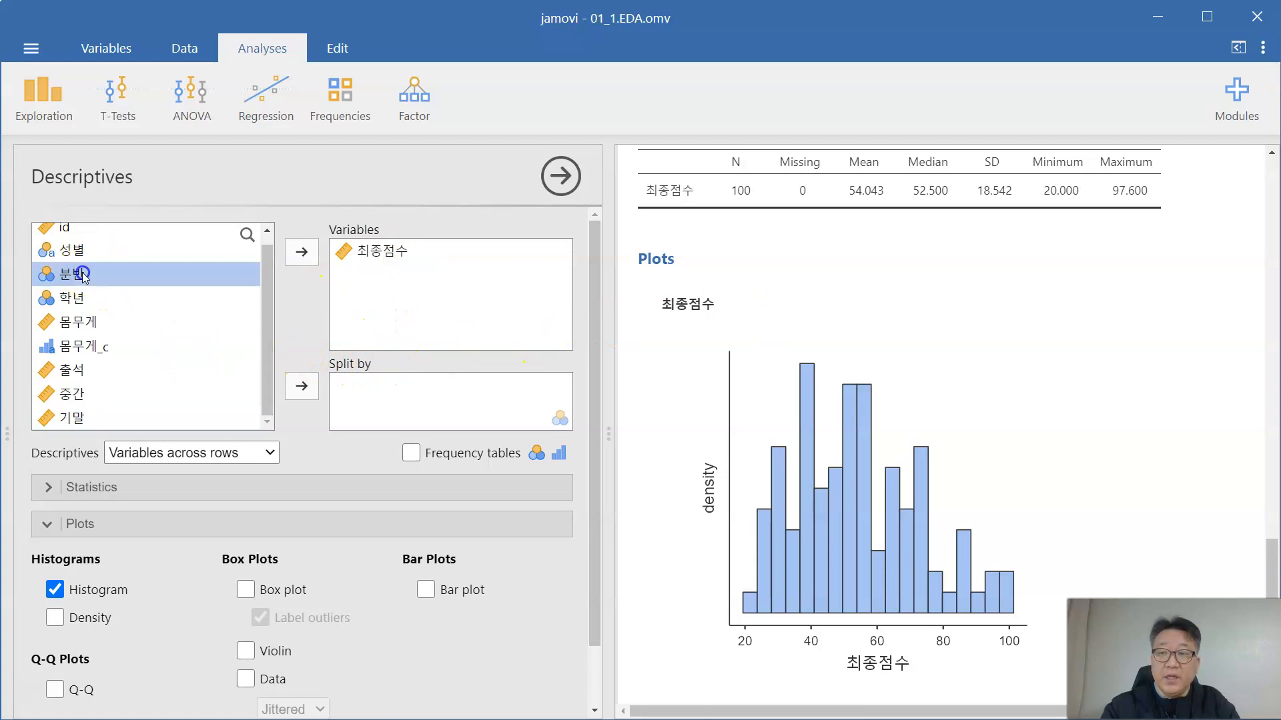
{"action": "left_click", "coordinate": [305, 388]}
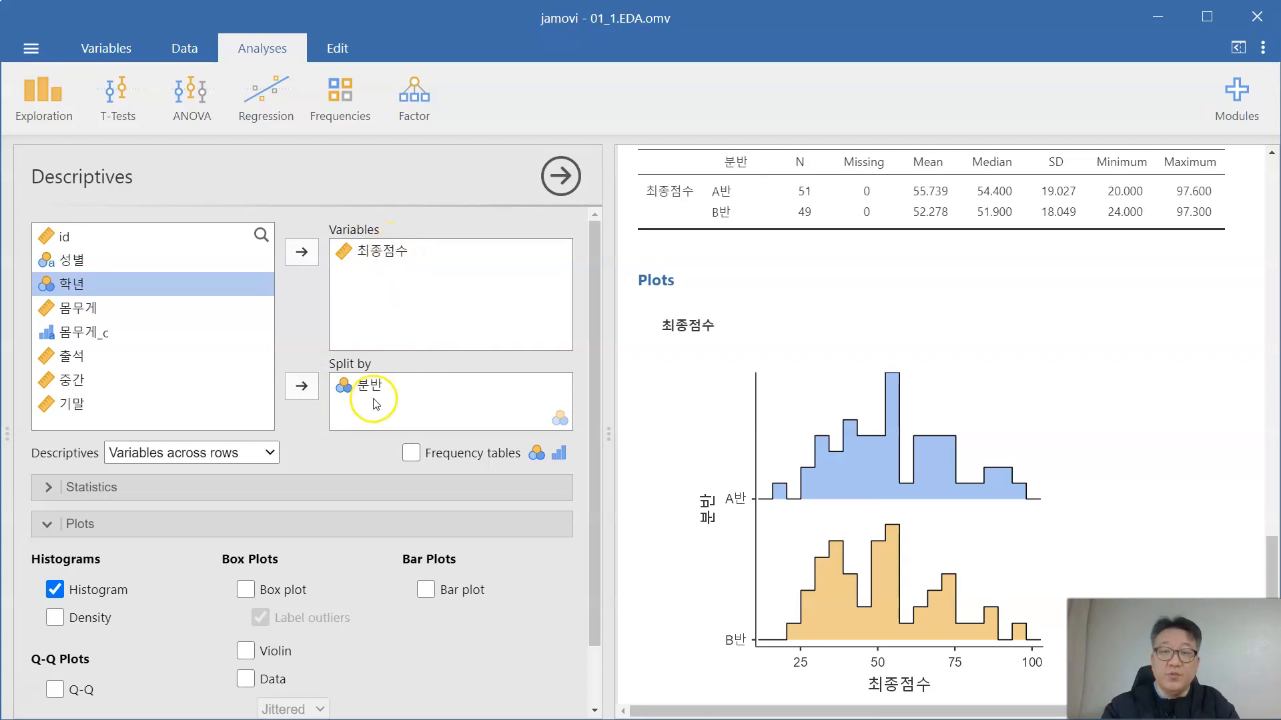
{"action": "scroll", "coordinate": [830, 386], "scroll_direction": "up", "scroll_amount": 2}
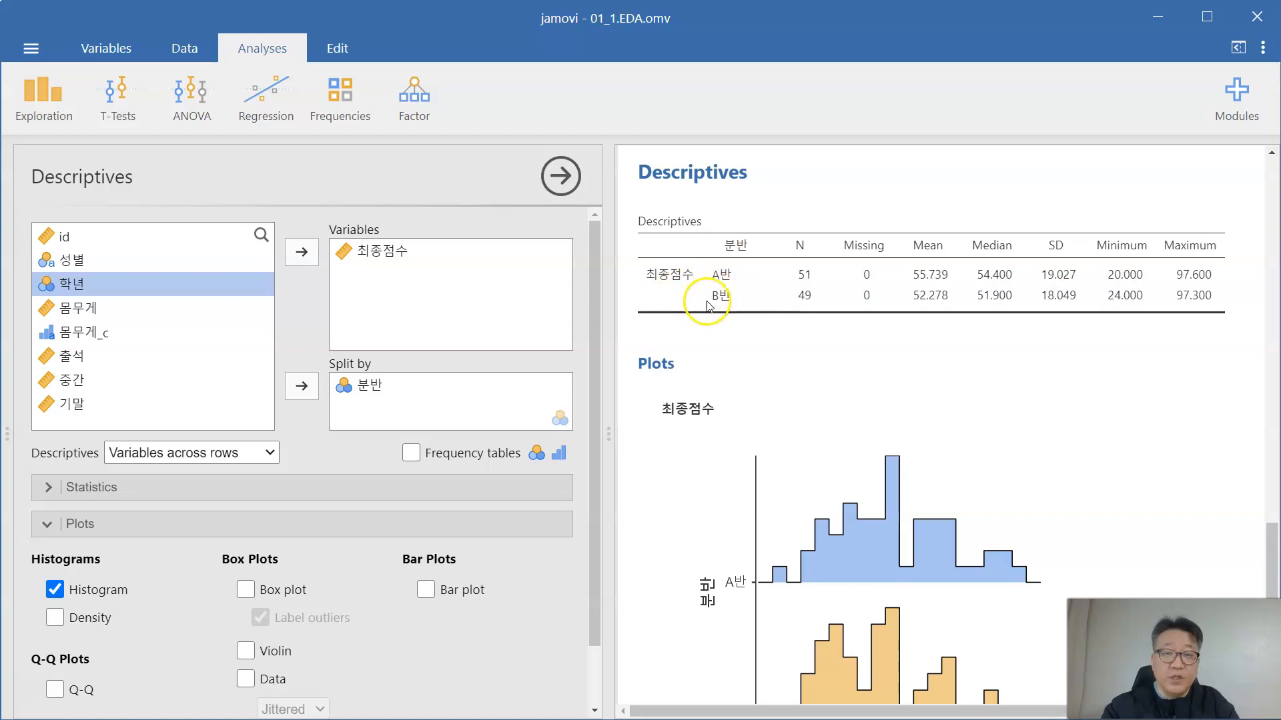
Remove 분반 from the split variables of the 최종점수 analysis and assign it there again
{"action": "left_click", "coordinate": [367, 385]}
{"action": "left_click", "coordinate": [308, 388]}
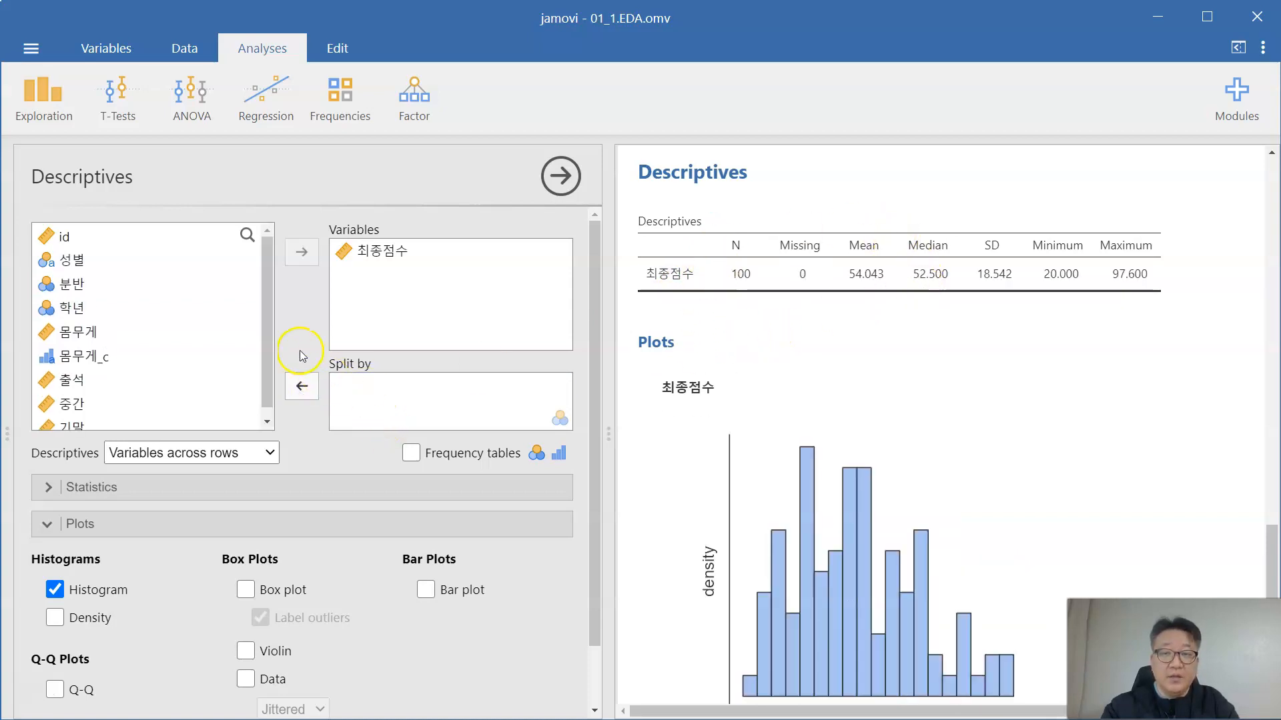
{"action": "left_click_drag", "start_coordinate": [72, 285], "coordinate": [386, 390]}
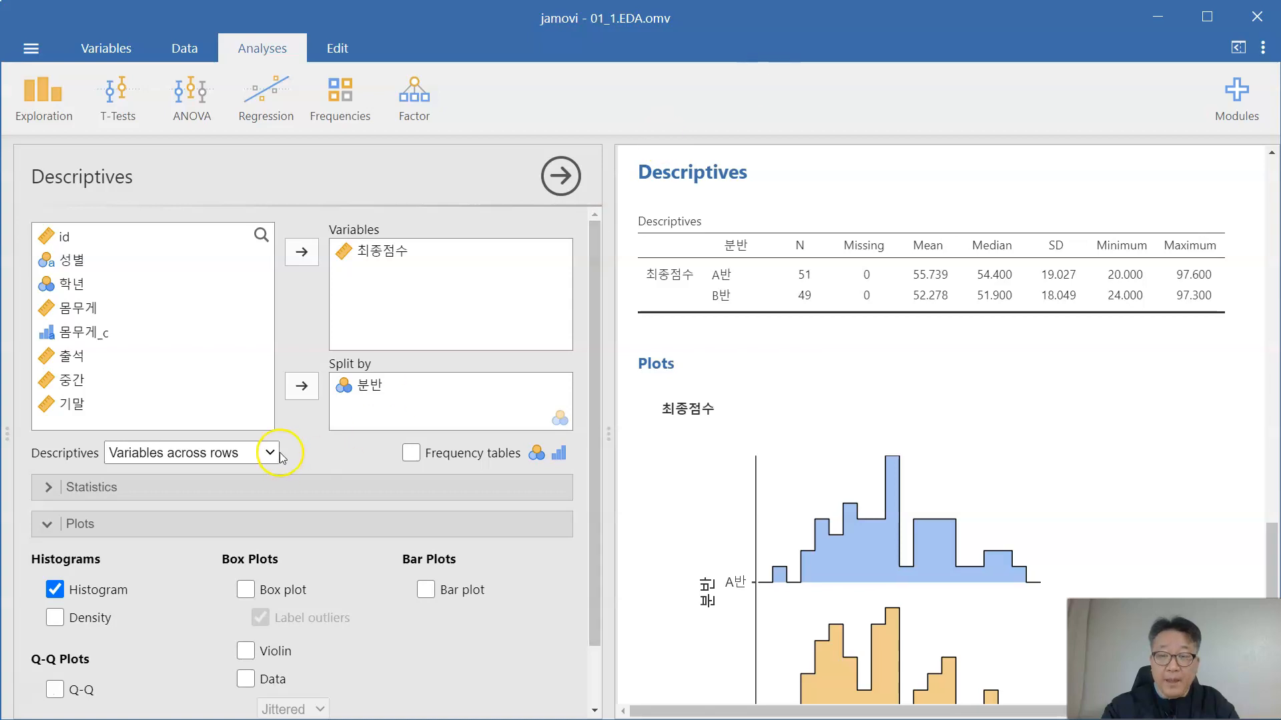
Add a box plot with labelled outliers of 최종점수 by 분반 and compare it with the descriptives table
{"action": "scroll", "coordinate": [828, 400], "scroll_direction": "down", "scroll_amount": 3}
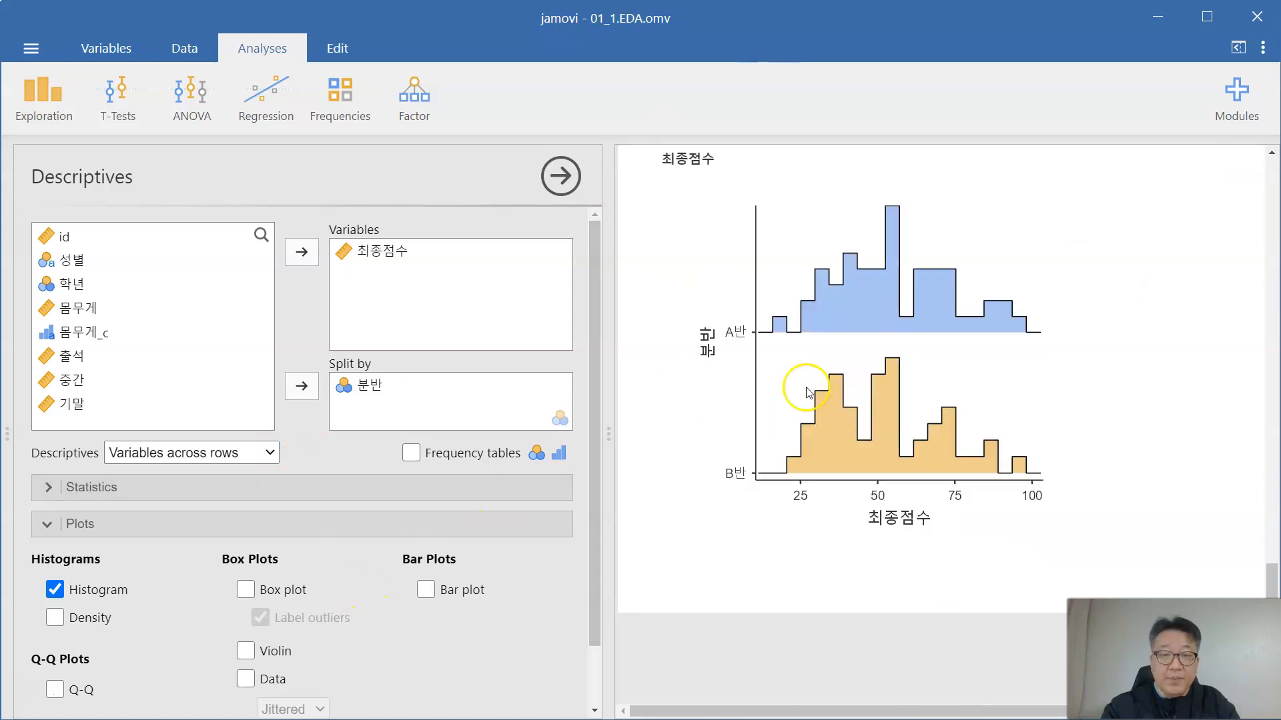
{"action": "left_click", "coordinate": [246, 590]}
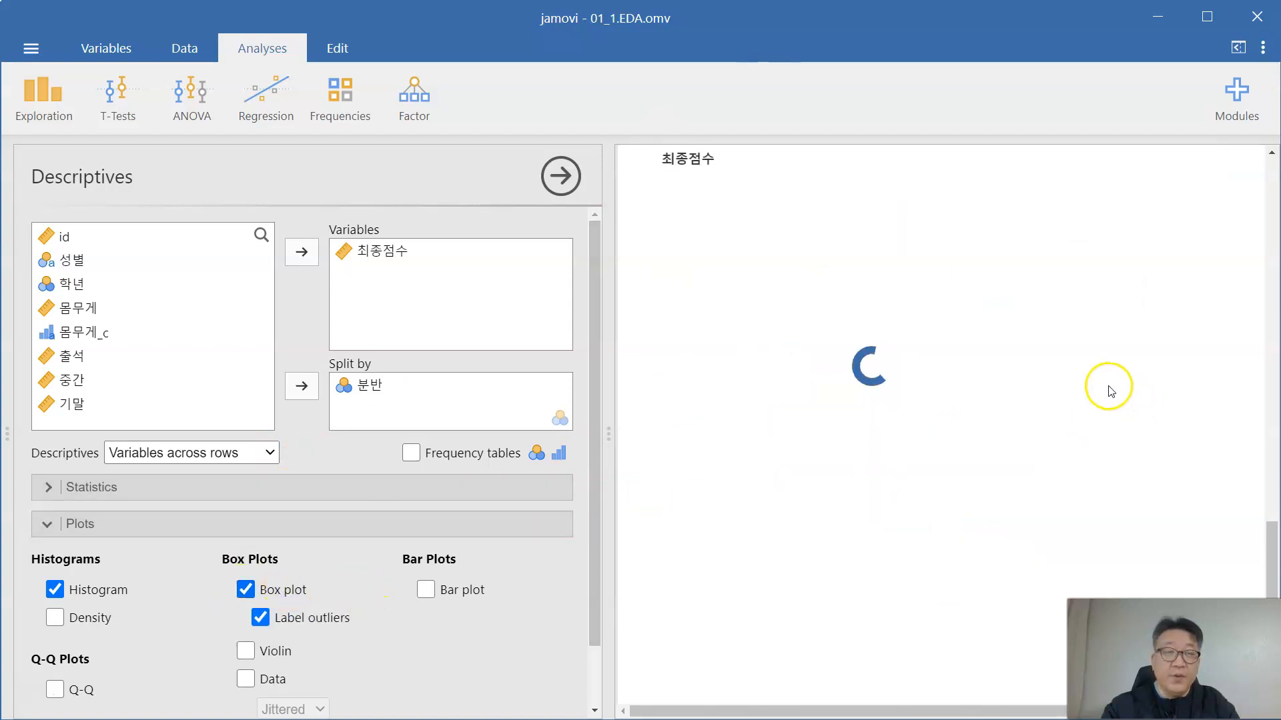
{"action": "scroll", "coordinate": [1124, 372], "scroll_direction": "down", "scroll_amount": 3}
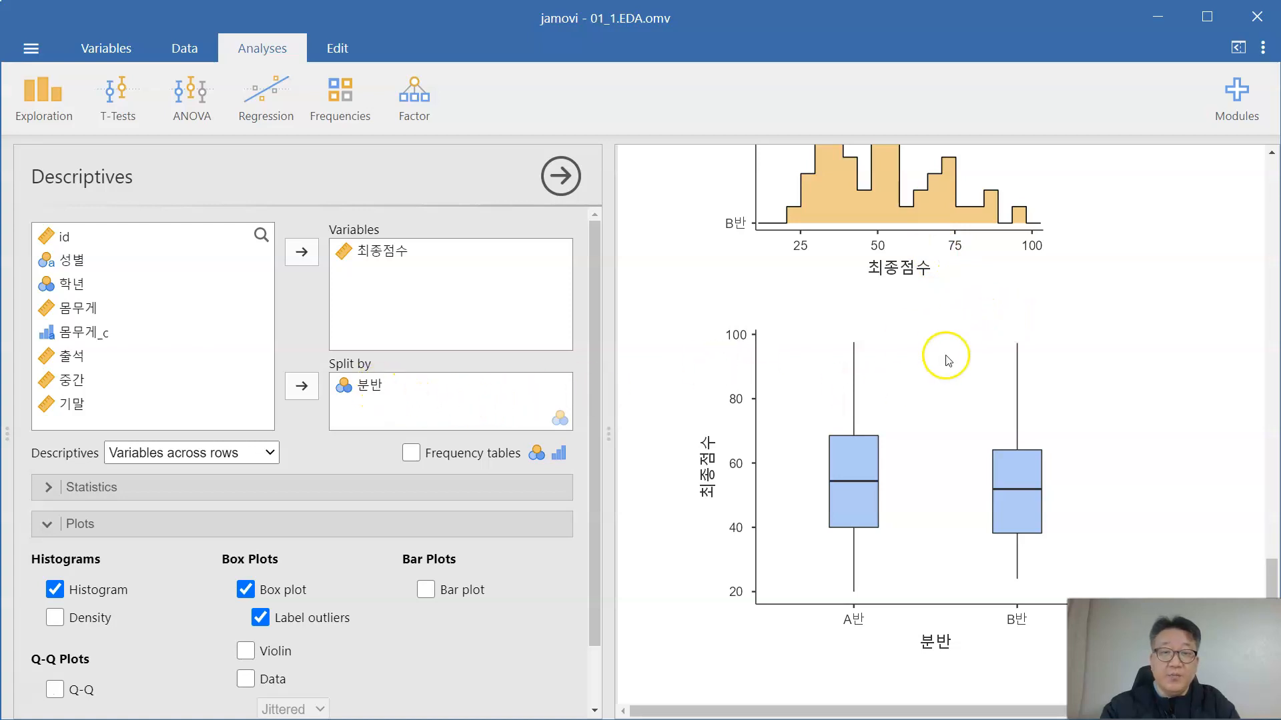
{"action": "scroll", "coordinate": [938, 354], "scroll_direction": "up", "scroll_amount": 10}
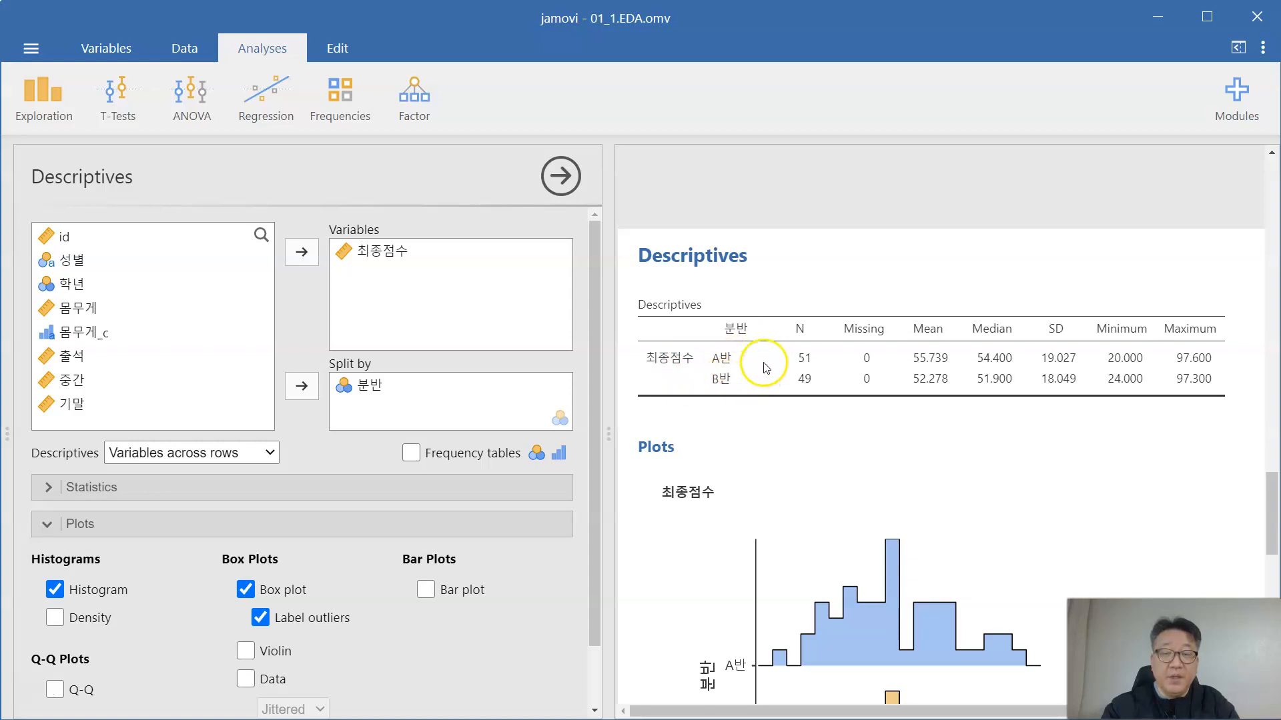
Add 성별 as the second split variable after 분반 and examine the 최종점수 box plots by class and gender
{"action": "left_click_drag", "start_coordinate": [100, 267], "coordinate": [379, 427]}
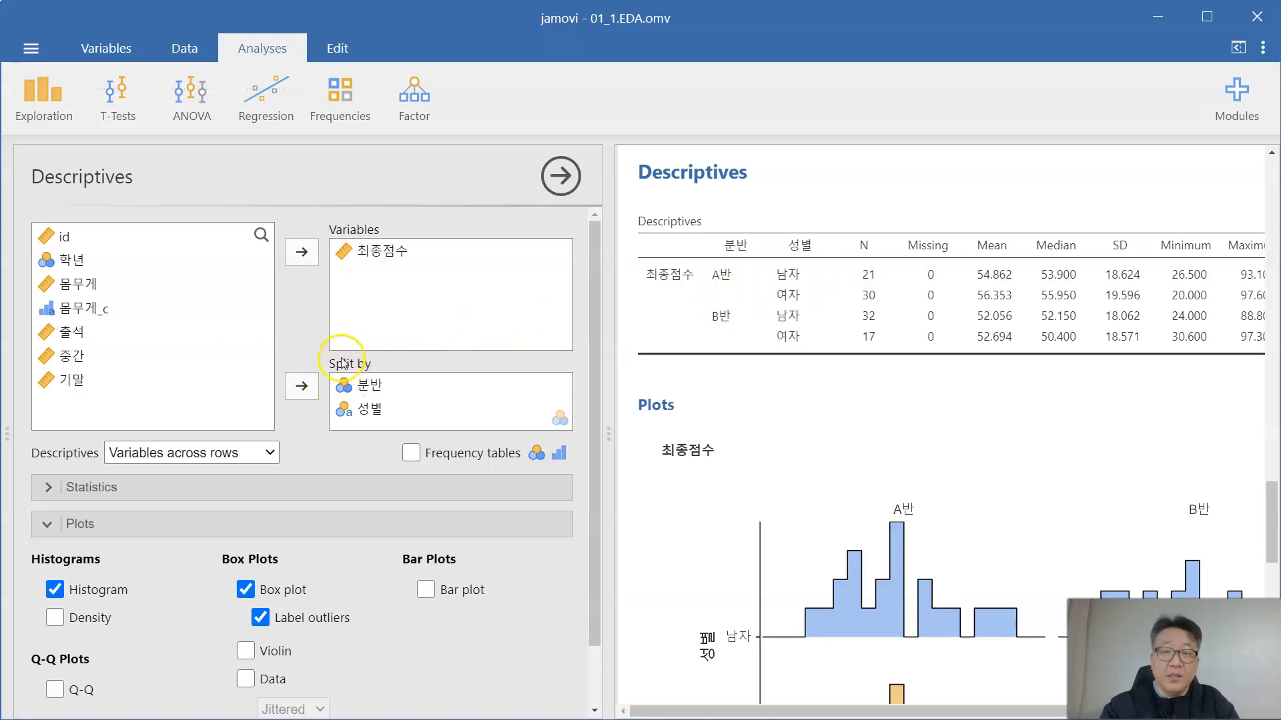
{"action": "left_click", "coordinate": [373, 391]}
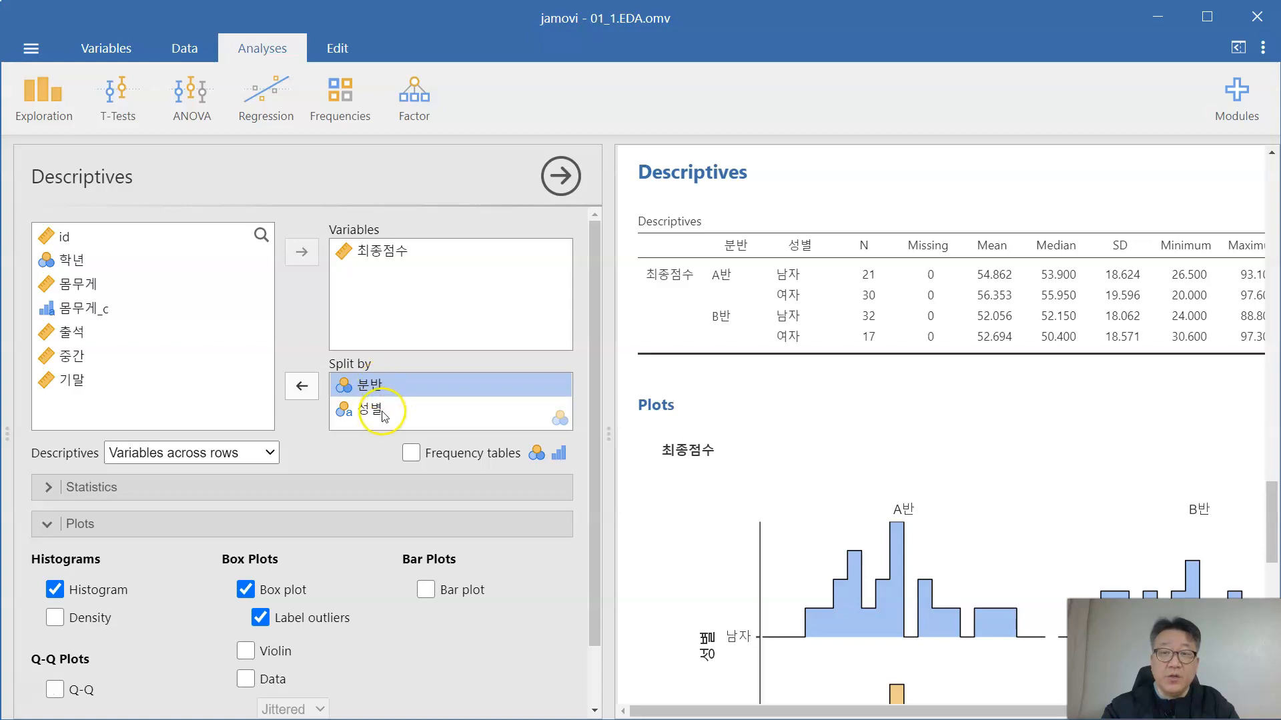
{"action": "left_click", "coordinate": [377, 410]}
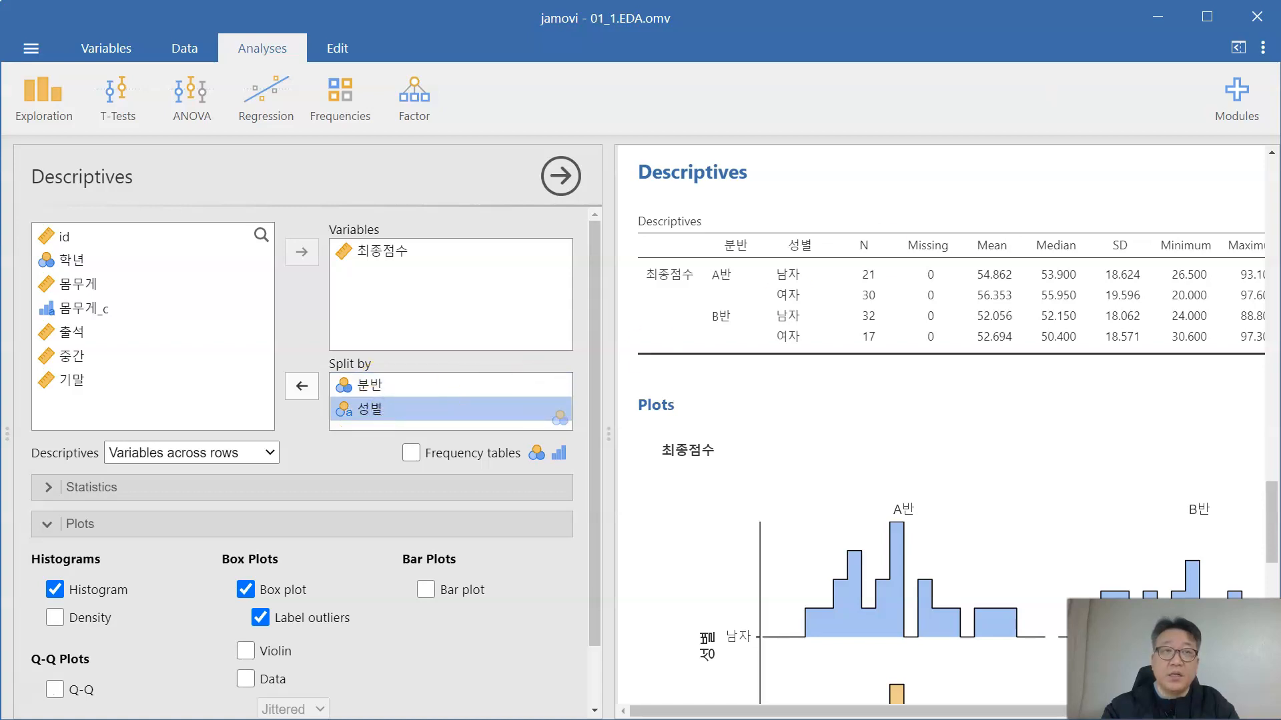
{"action": "scroll", "coordinate": [892, 334], "scroll_direction": "down", "scroll_amount": 10}
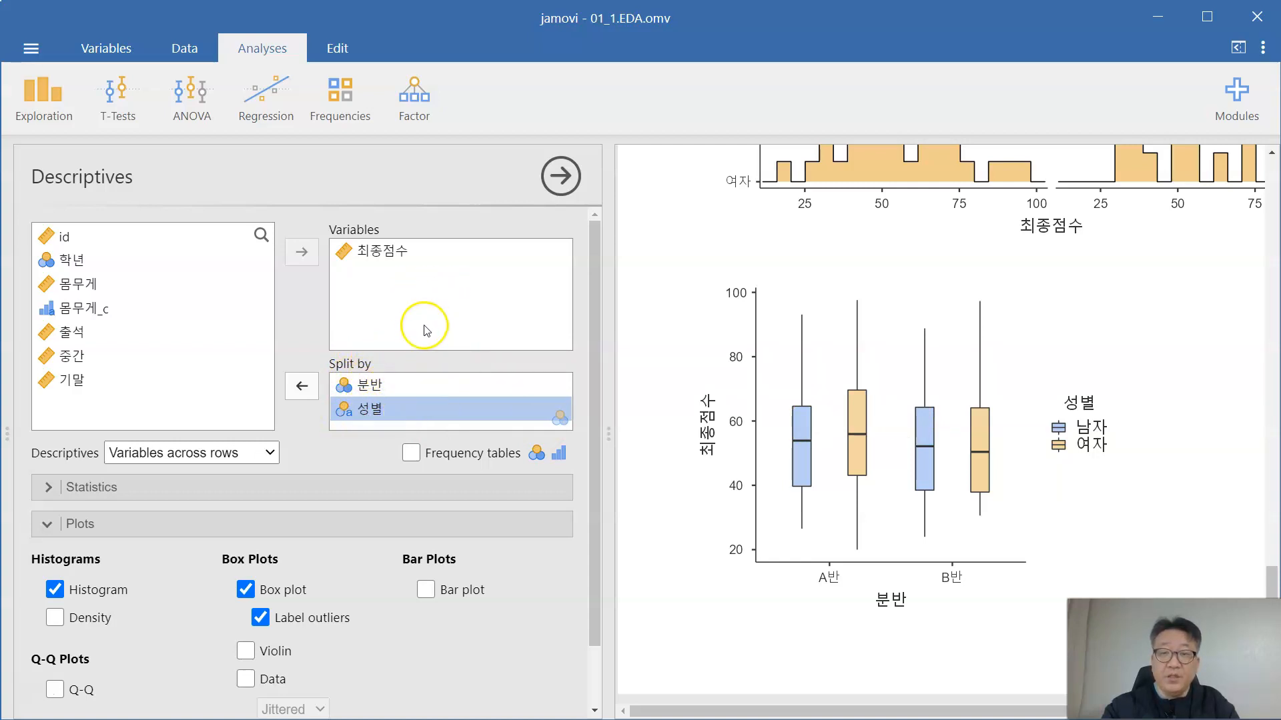
{"action": "left_click", "coordinate": [453, 292]}
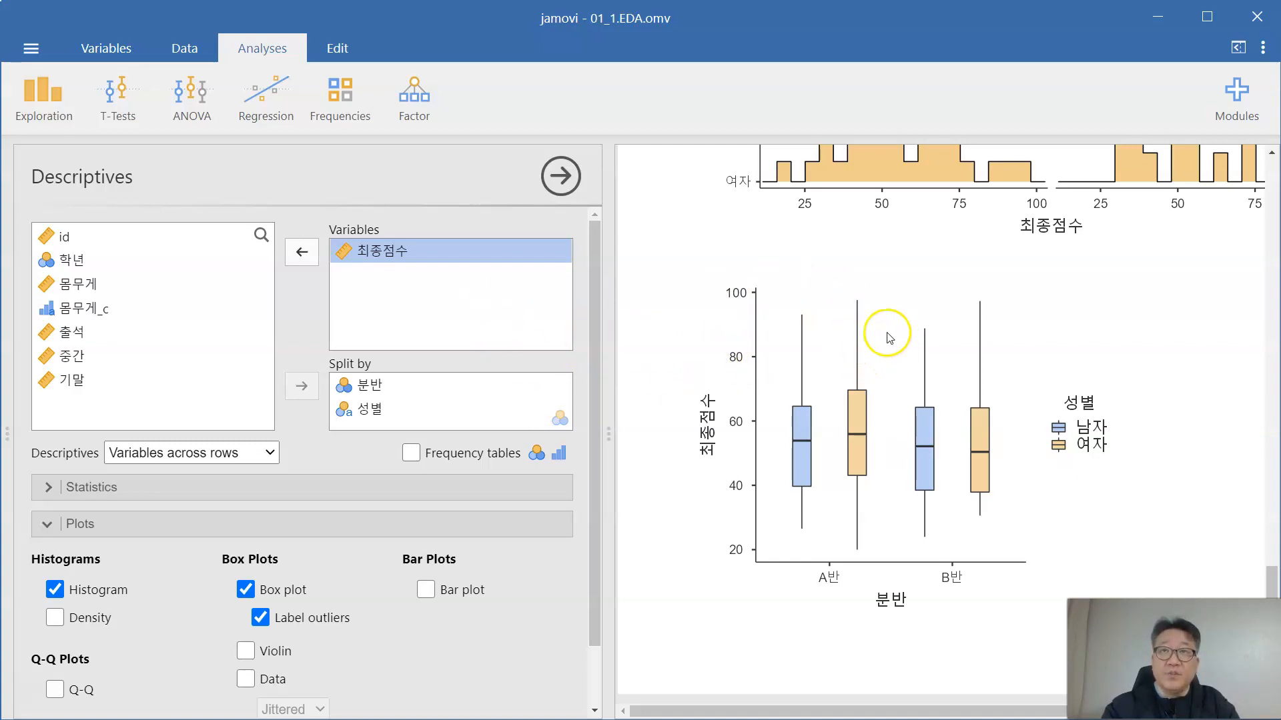
Create a new Descriptives analysis below the split 최종점수 analysis
{"action": "left_click", "coordinate": [52, 106]}
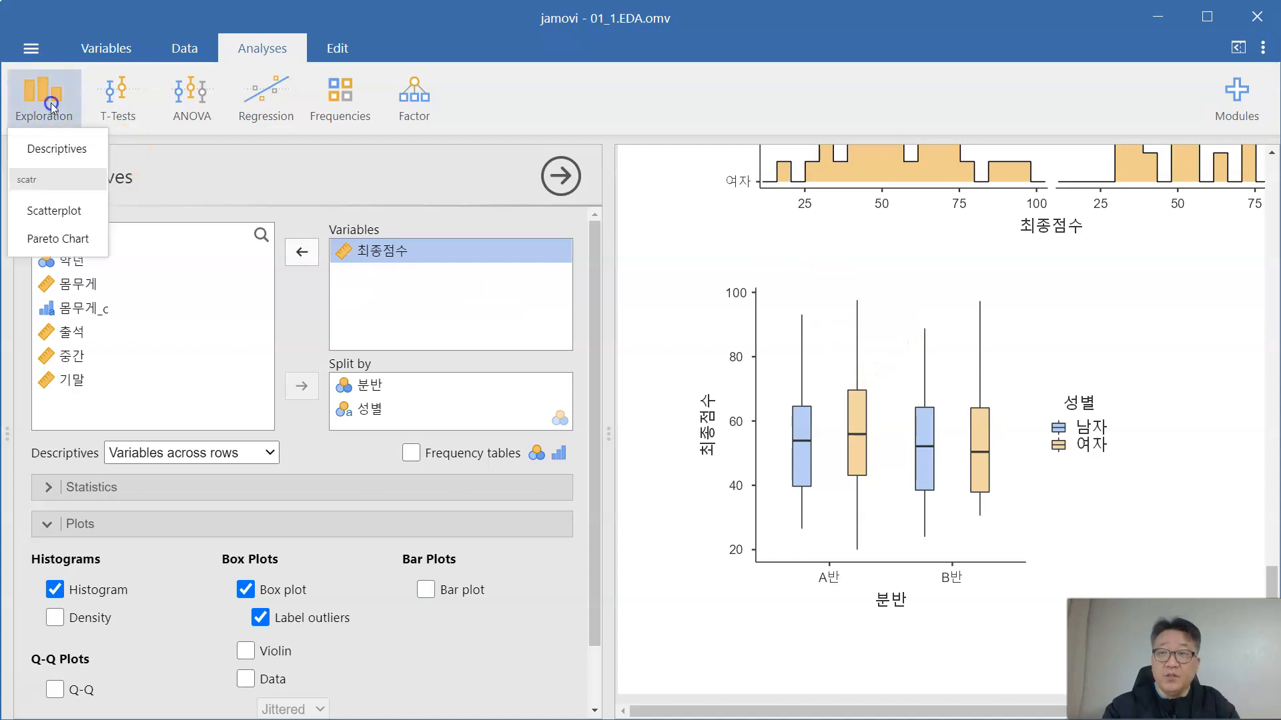
{"action": "left_click", "coordinate": [57, 148]}
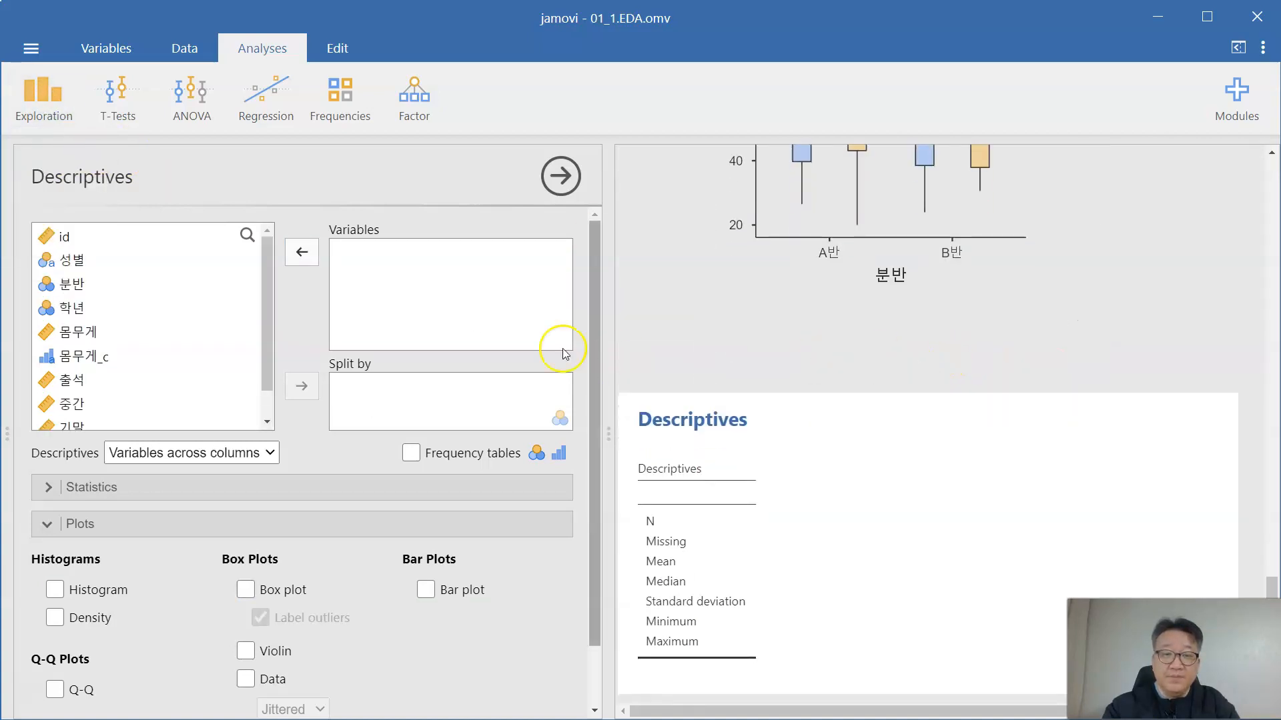
{"action": "scroll", "coordinate": [131, 333], "scroll_direction": "down", "scroll_amount": 1}
Try out range selection and individual multi-selection of 출석, 중간, 기말 and 최종점수 in the variable list
{"action": "left_click", "coordinate": [83, 348]}
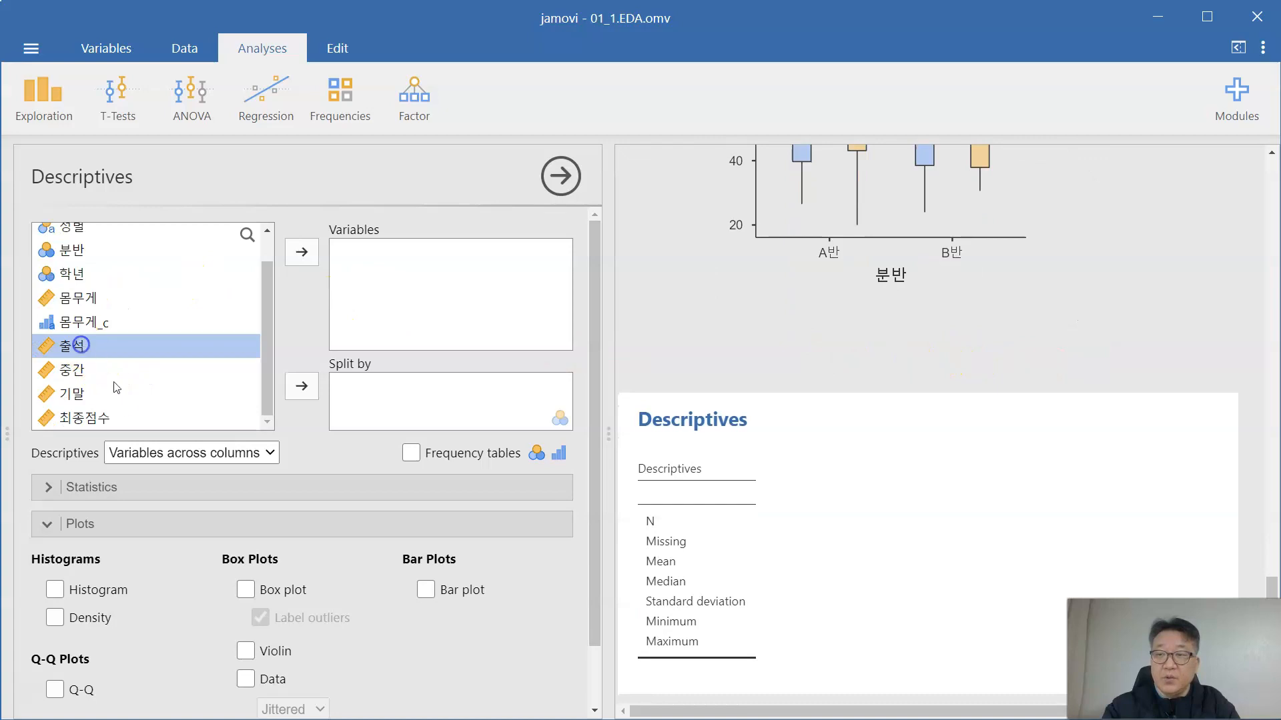
{"action": "left_click", "coordinate": [103, 419], "text": "shift"}
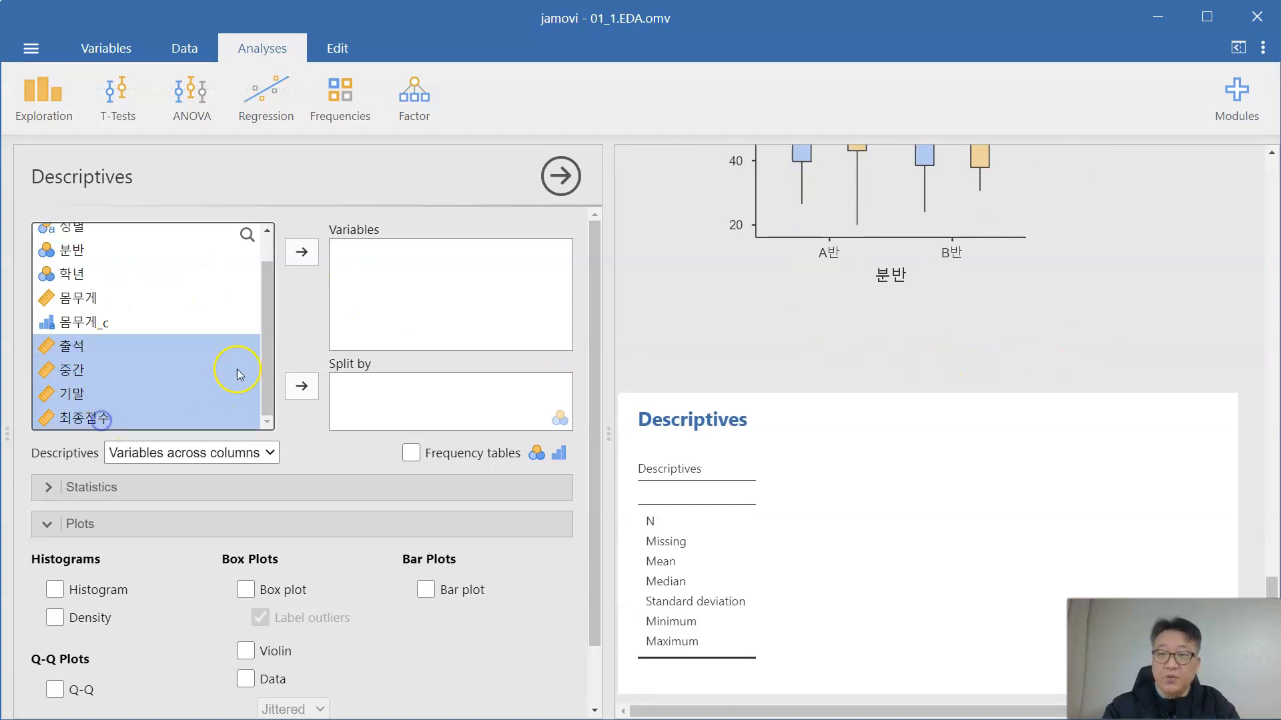
{"action": "left_click_drag", "start_coordinate": [201, 358], "coordinate": [163, 352]}
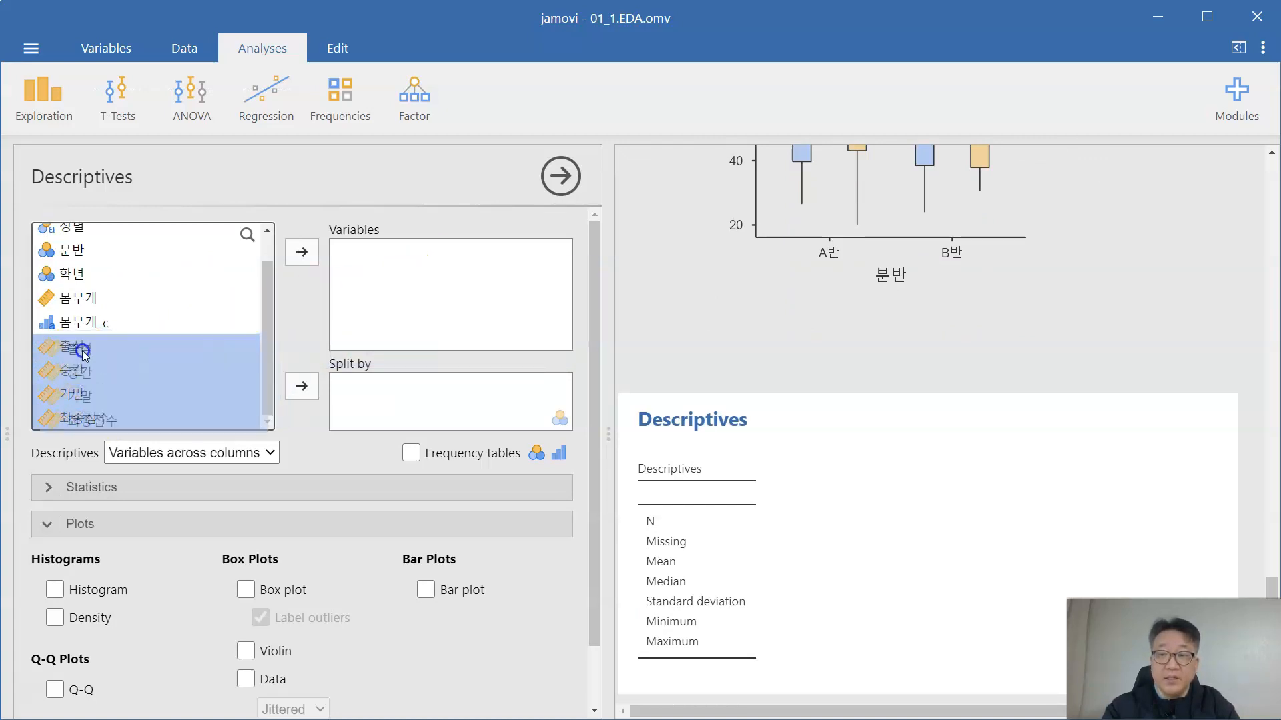
{"action": "left_click", "coordinate": [160, 348]}
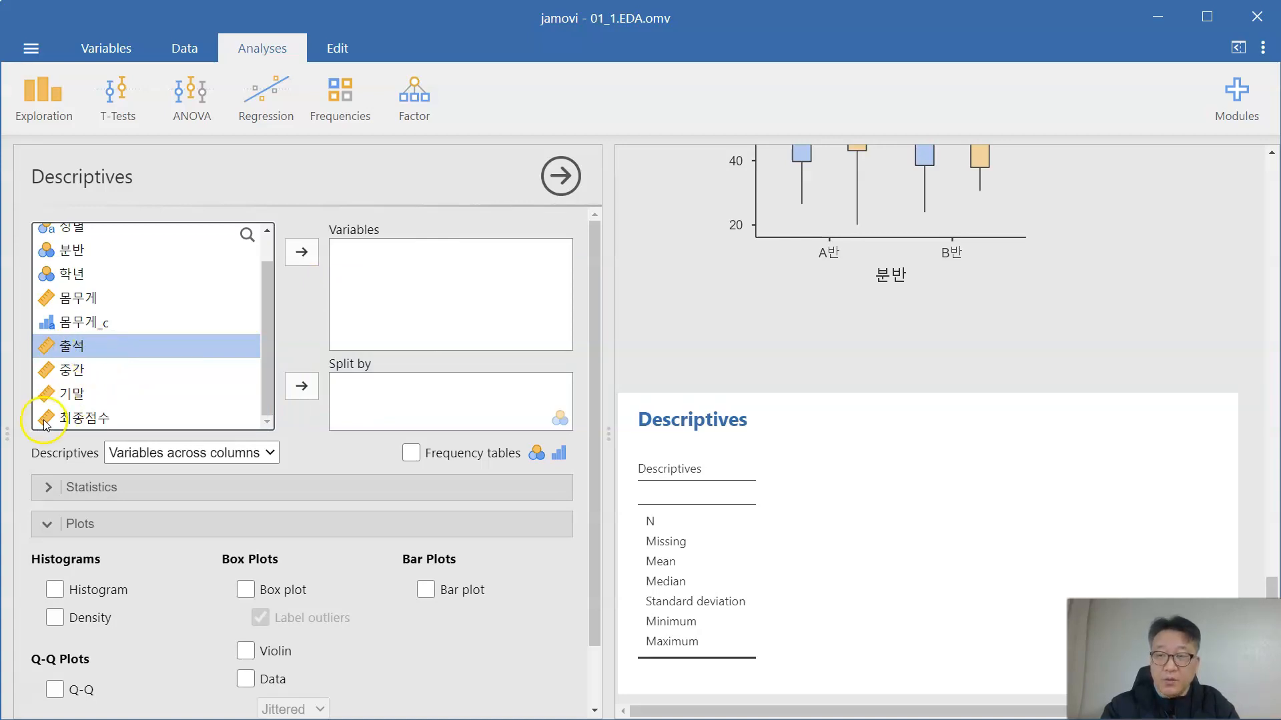
{"action": "left_click", "coordinate": [80, 394], "text": "ctrl"}
{"action": "left_click", "coordinate": [98, 421], "text": "ctrl"}
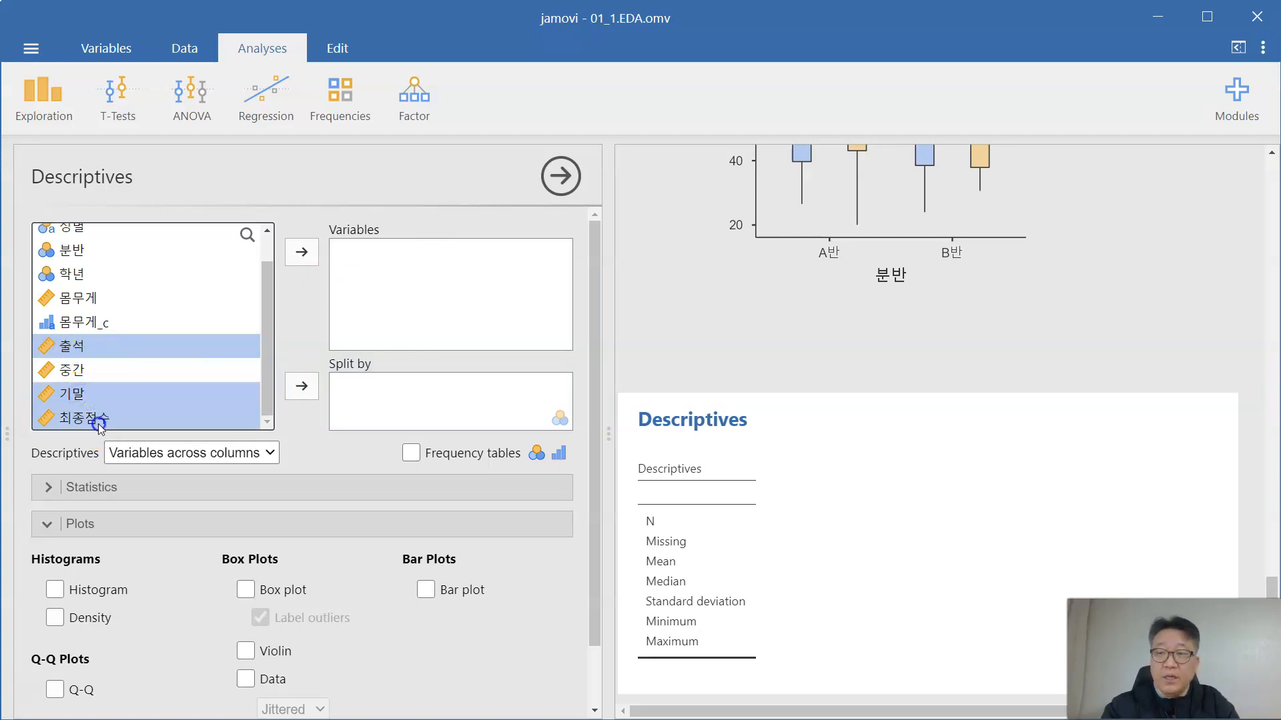
{"action": "left_click", "coordinate": [78, 375], "text": "ctrl"}
{"action": "left_click", "coordinate": [80, 345]}
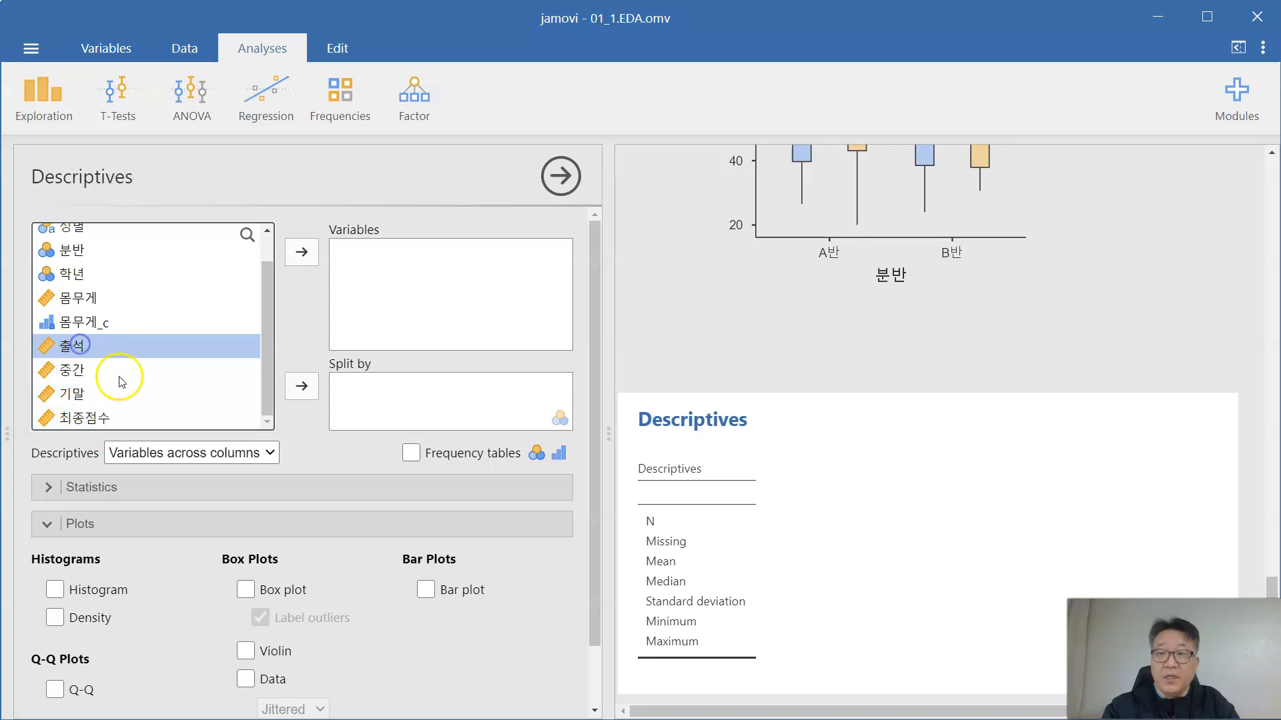
{"action": "left_click", "coordinate": [78, 421], "text": "shift"}
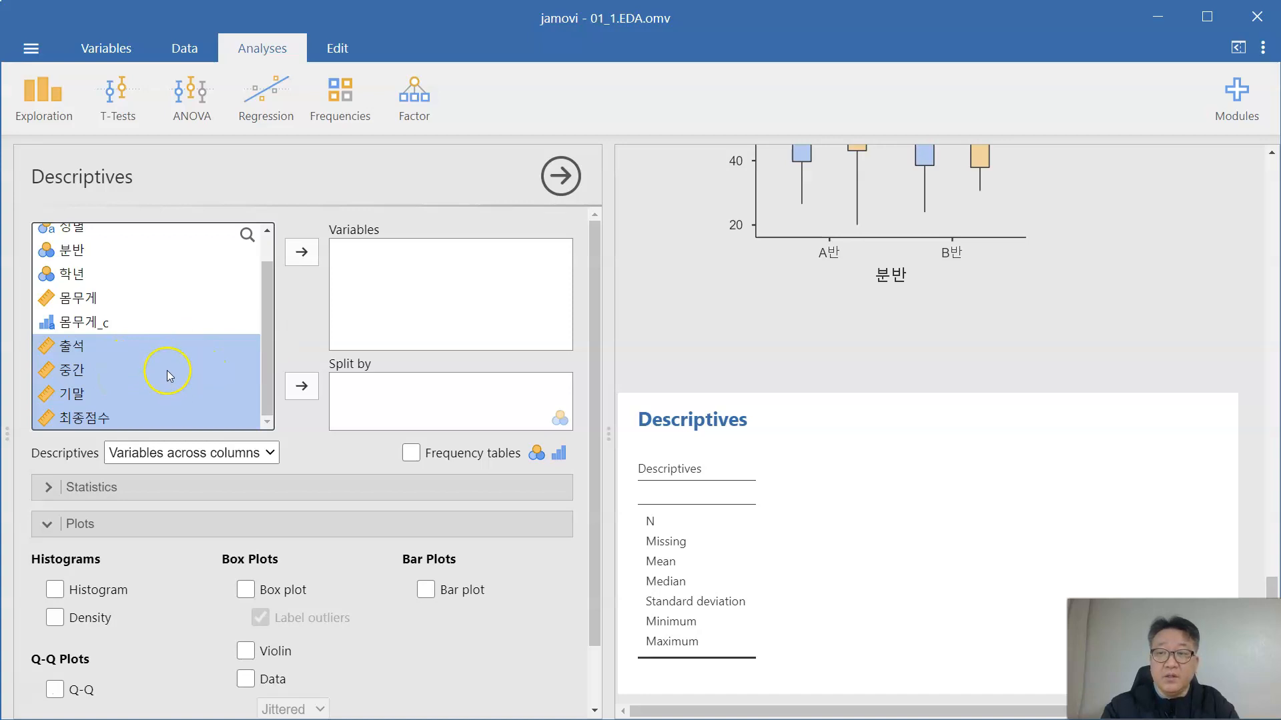
Assign 출석, 중간, 기말 and 최종점수 as the analysis variables and set the descriptives table to variables across rows
{"action": "left_click", "coordinate": [82, 348]}
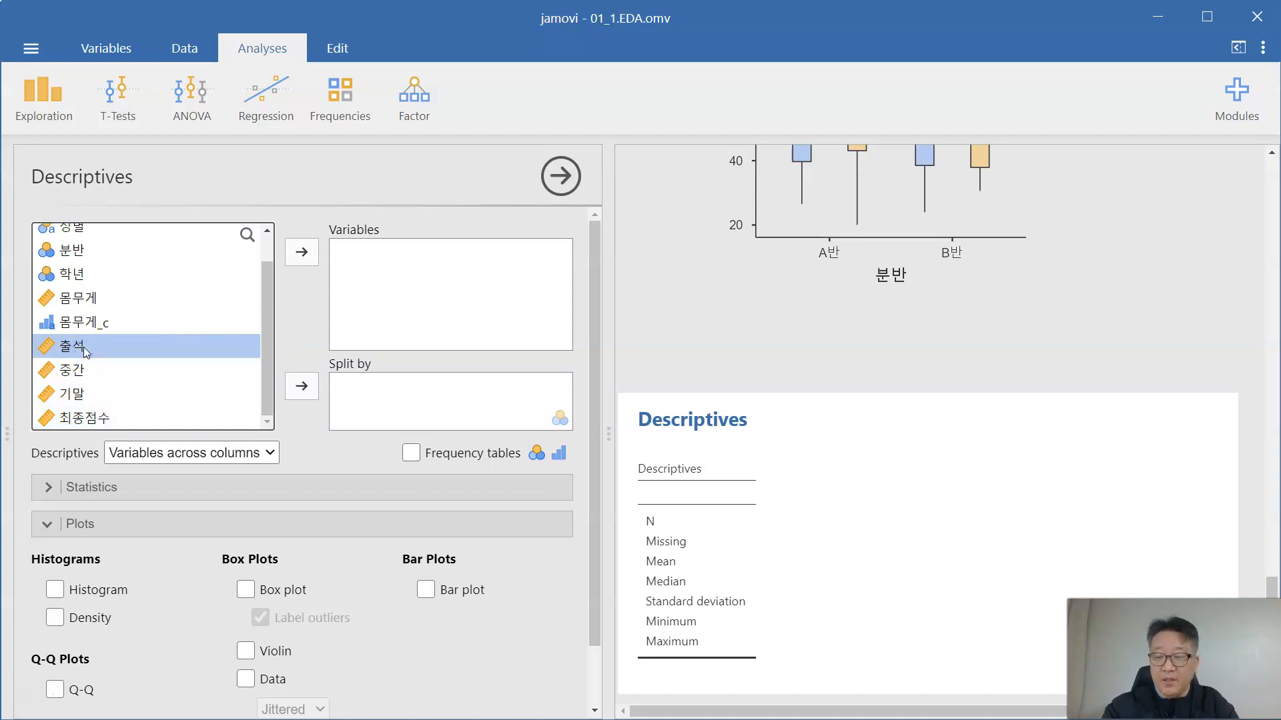
{"action": "left_click", "coordinate": [92, 425], "text": "shift"}
{"action": "left_click_drag", "start_coordinate": [73, 348], "coordinate": [439, 279]}
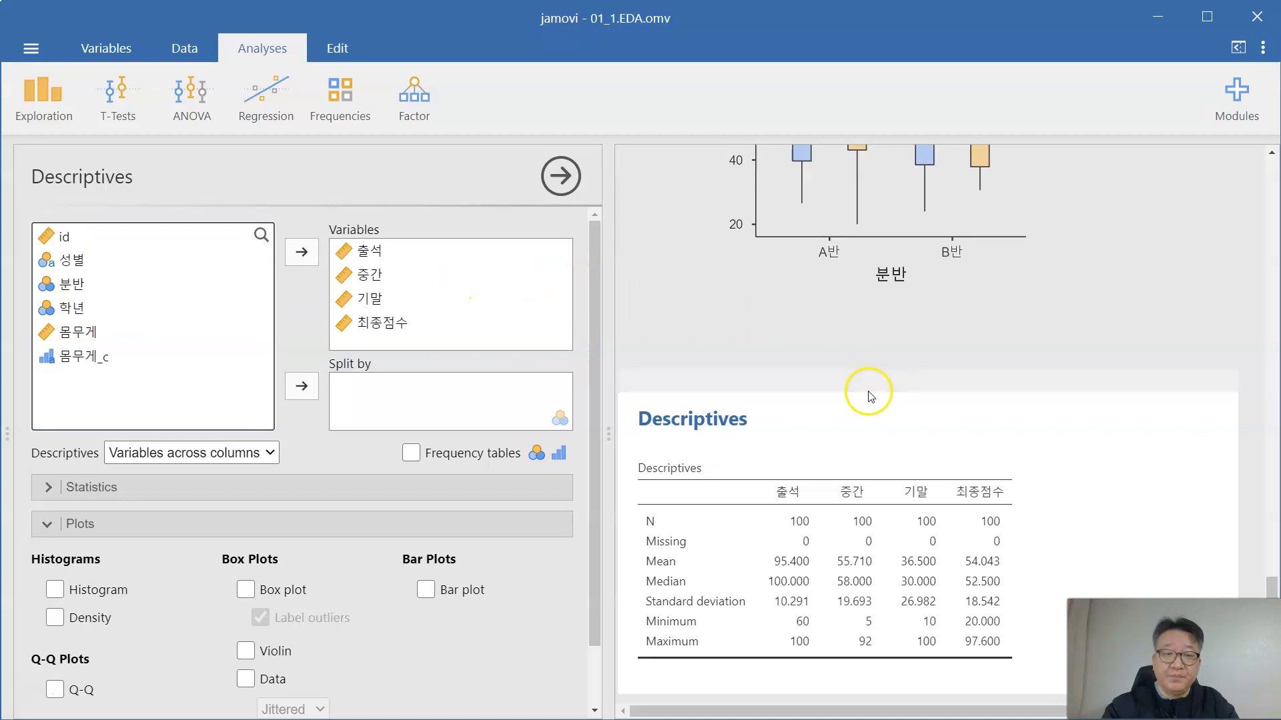
{"action": "left_click", "coordinate": [233, 454]}
{"action": "left_click", "coordinate": [240, 472]}
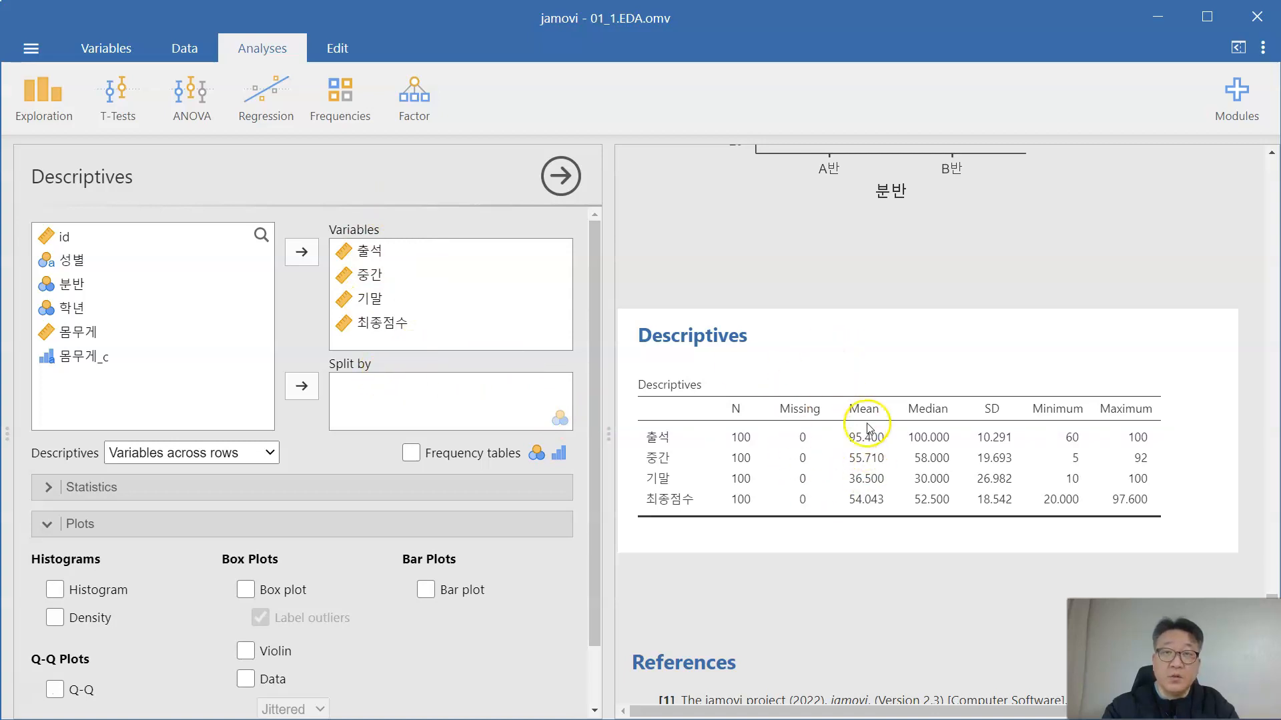
Add skewness and kurtosis to the descriptives of the four score variables and inspect the new table columns
{"action": "left_click", "coordinate": [346, 489]}
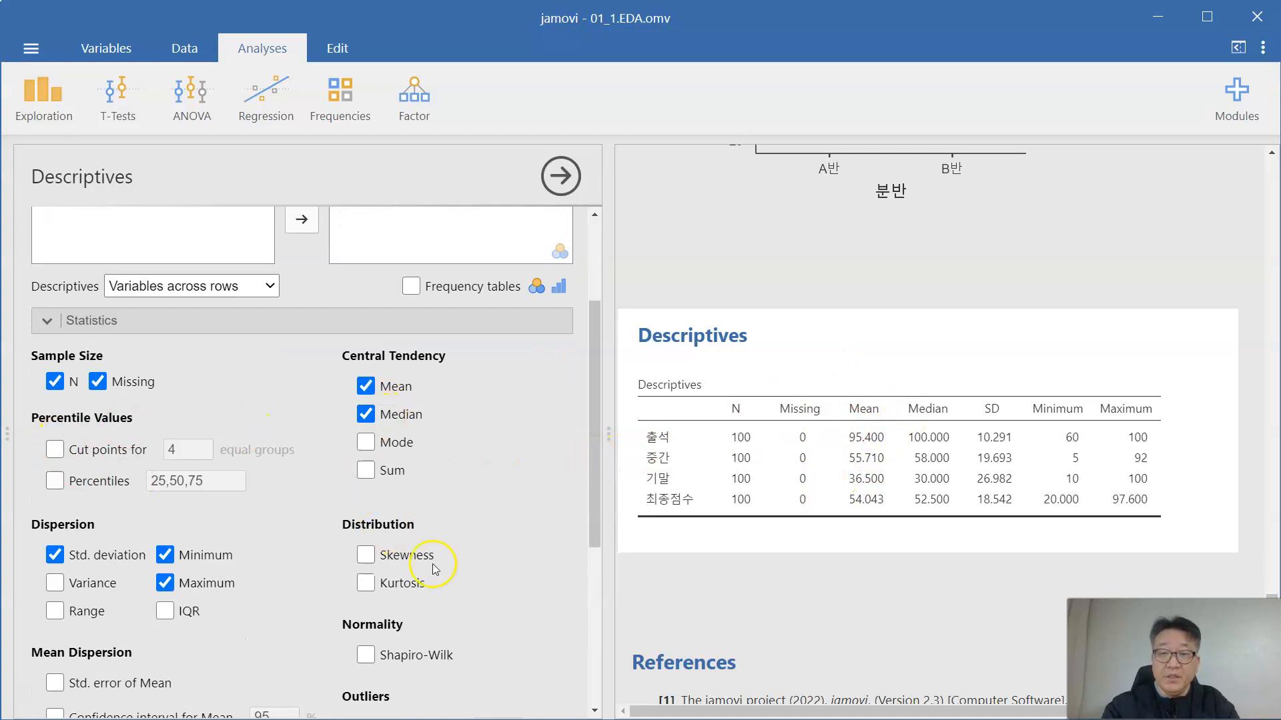
{"action": "left_click", "coordinate": [419, 562]}
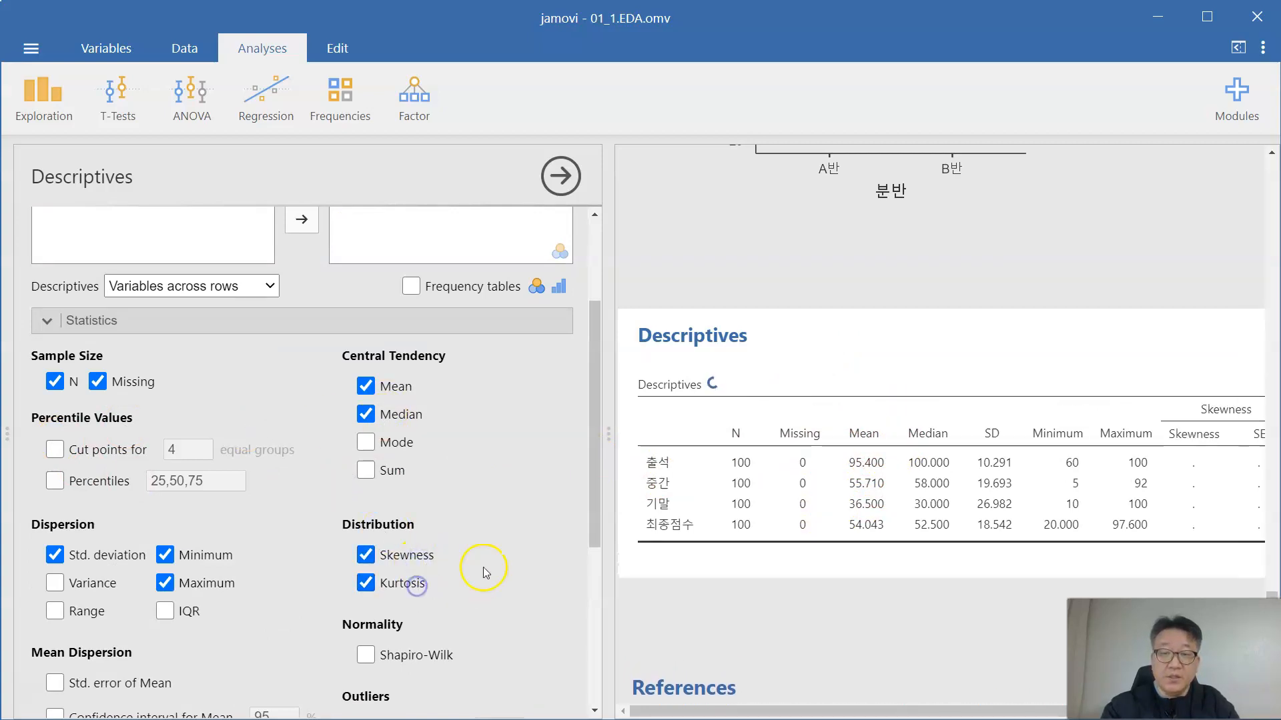
{"action": "left_click_drag", "start_coordinate": [712, 706], "coordinate": [921, 707]}
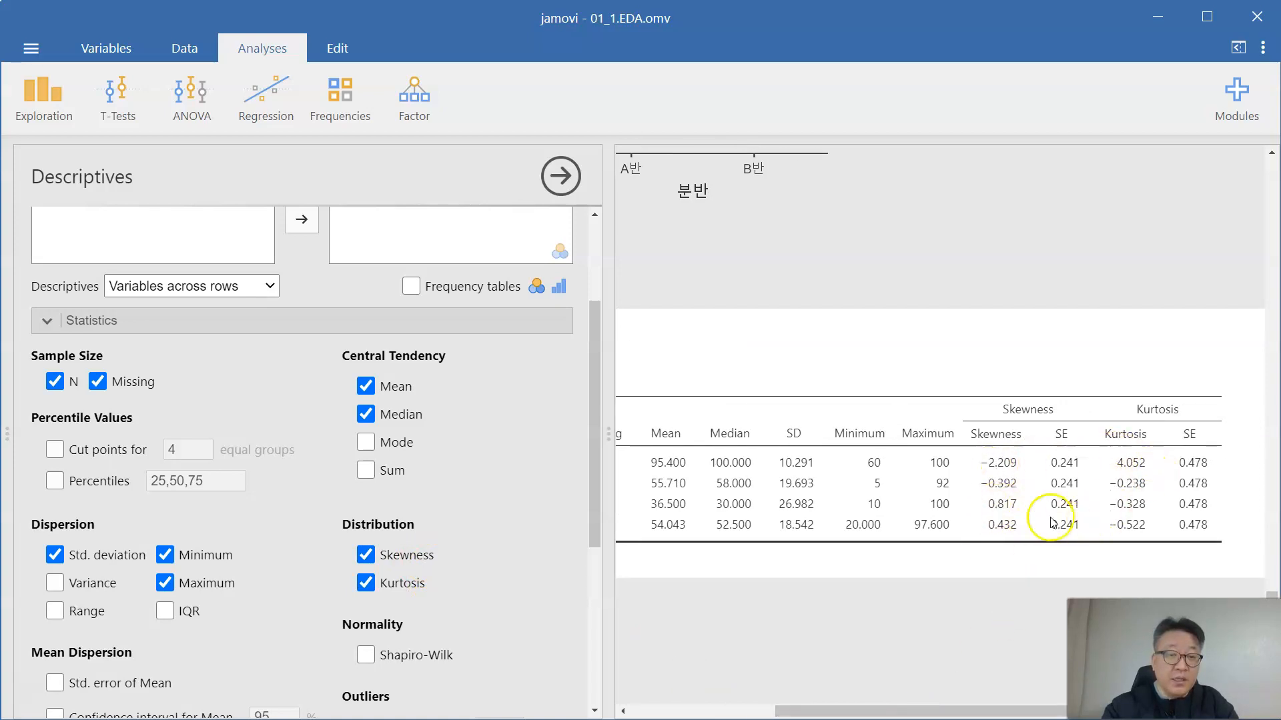
{"action": "left_click_drag", "start_coordinate": [961, 710], "coordinate": [812, 714]}
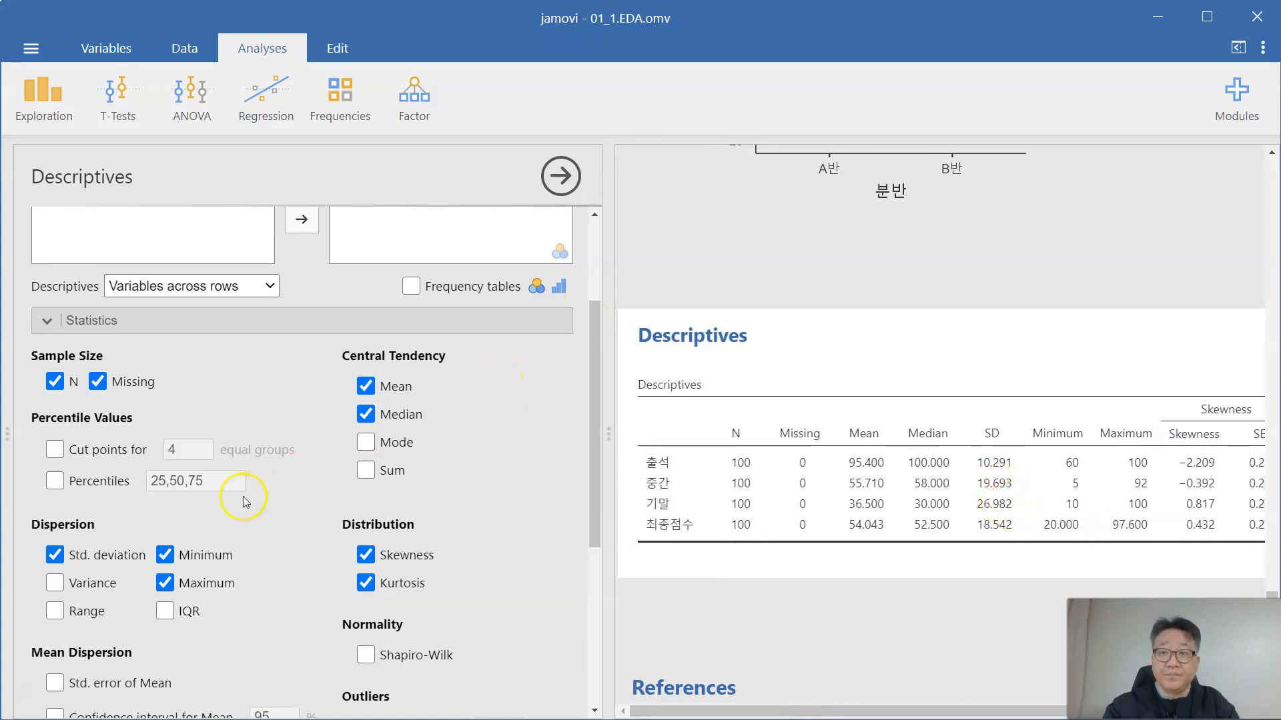
Add histograms and box plots with labelled outliers for the four score variables and review the 출석 plots
{"action": "scroll", "coordinate": [245, 502], "scroll_direction": "down", "scroll_amount": 5}
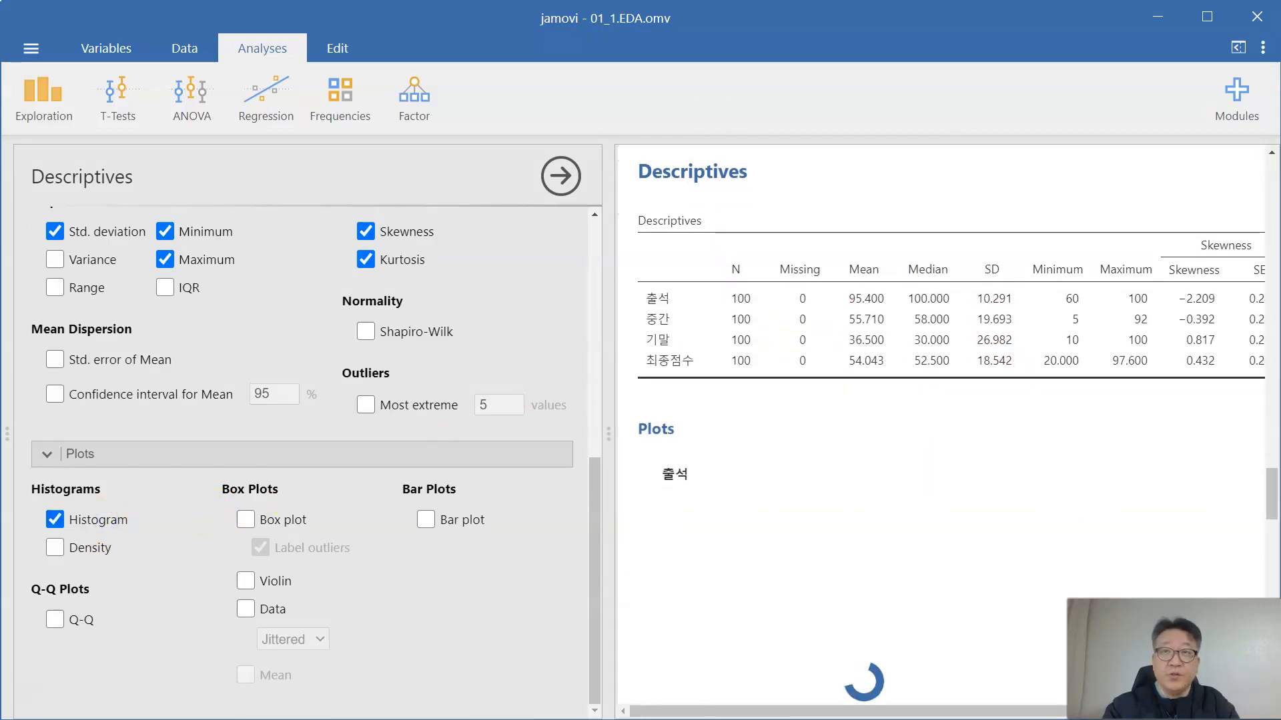
{"action": "left_click", "coordinate": [284, 524]}
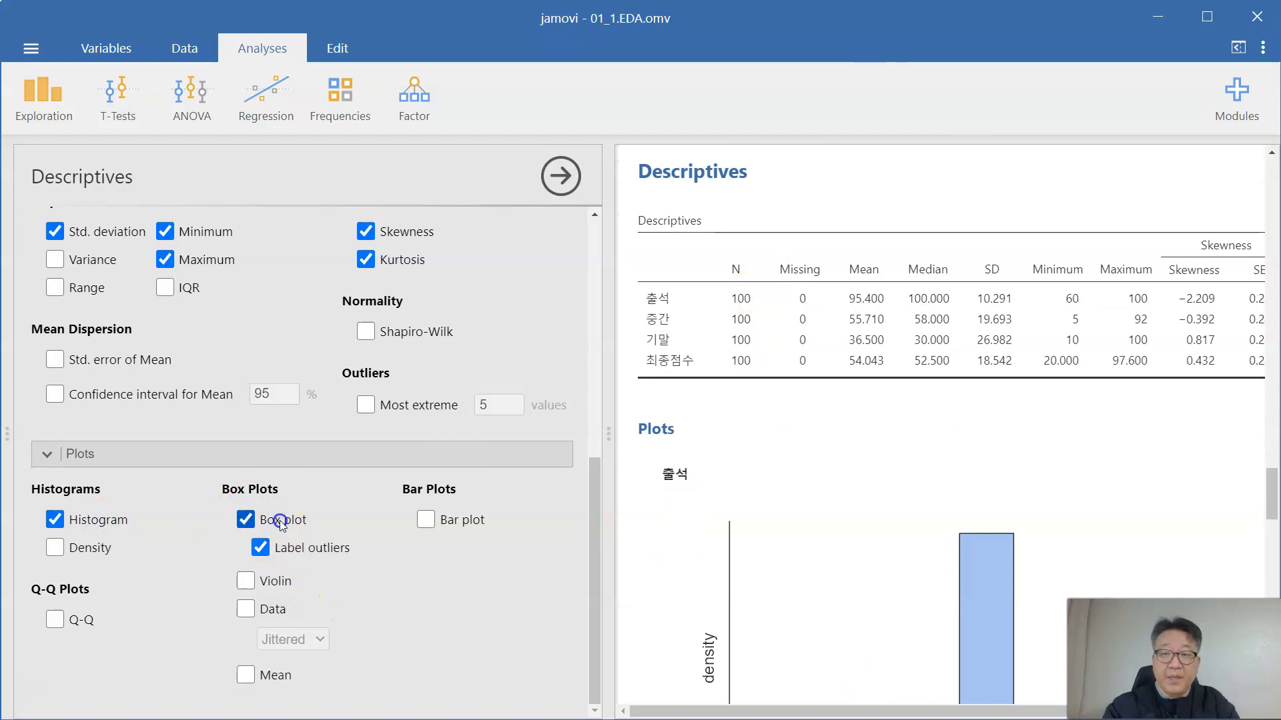
{"action": "scroll", "coordinate": [934, 391], "scroll_direction": "down", "scroll_amount": 2}
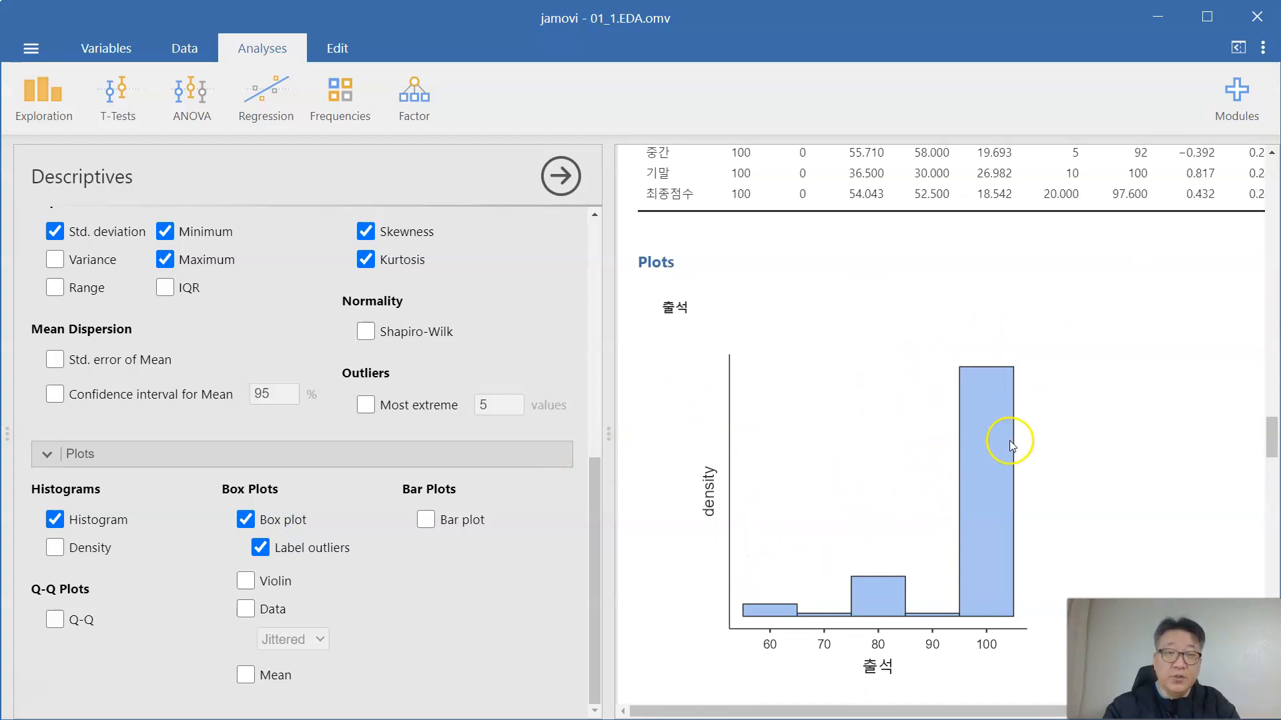
{"action": "scroll", "coordinate": [988, 438], "scroll_direction": "down", "scroll_amount": 3}
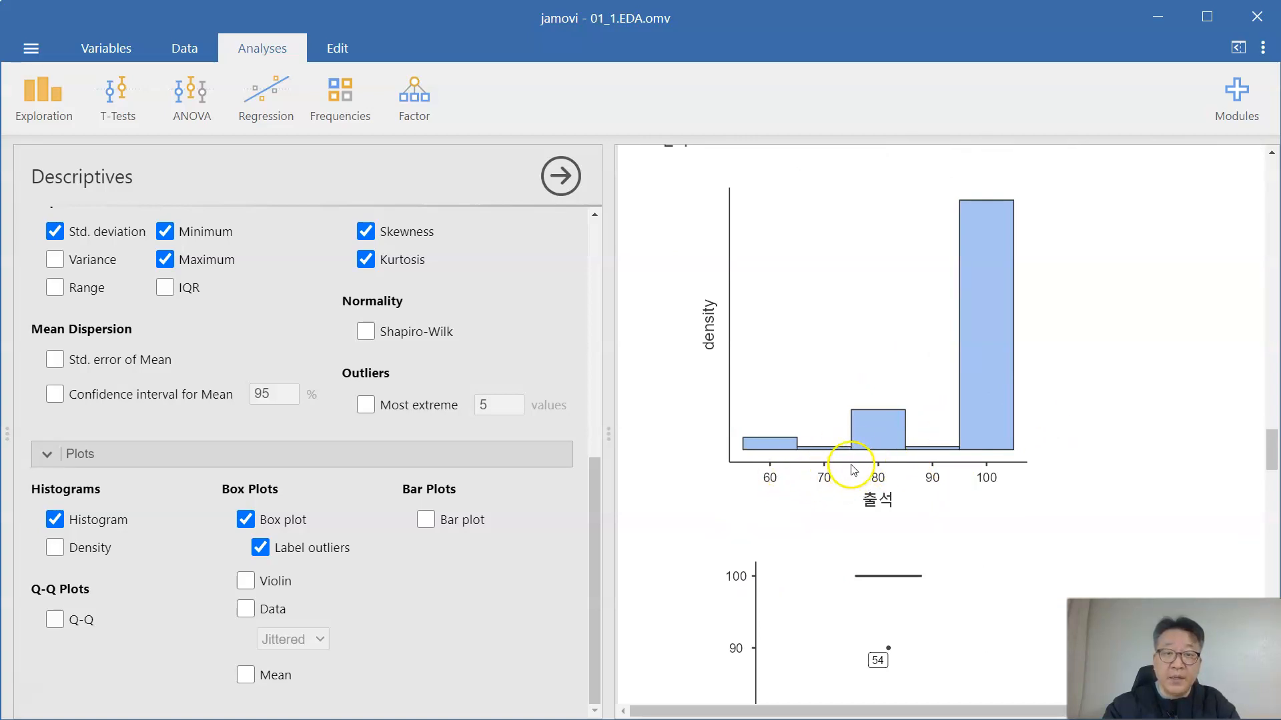
{"action": "scroll", "coordinate": [875, 460], "scroll_direction": "down", "scroll_amount": 3}
{"action": "scroll", "coordinate": [900, 472], "scroll_direction": "down", "scroll_amount": 9}
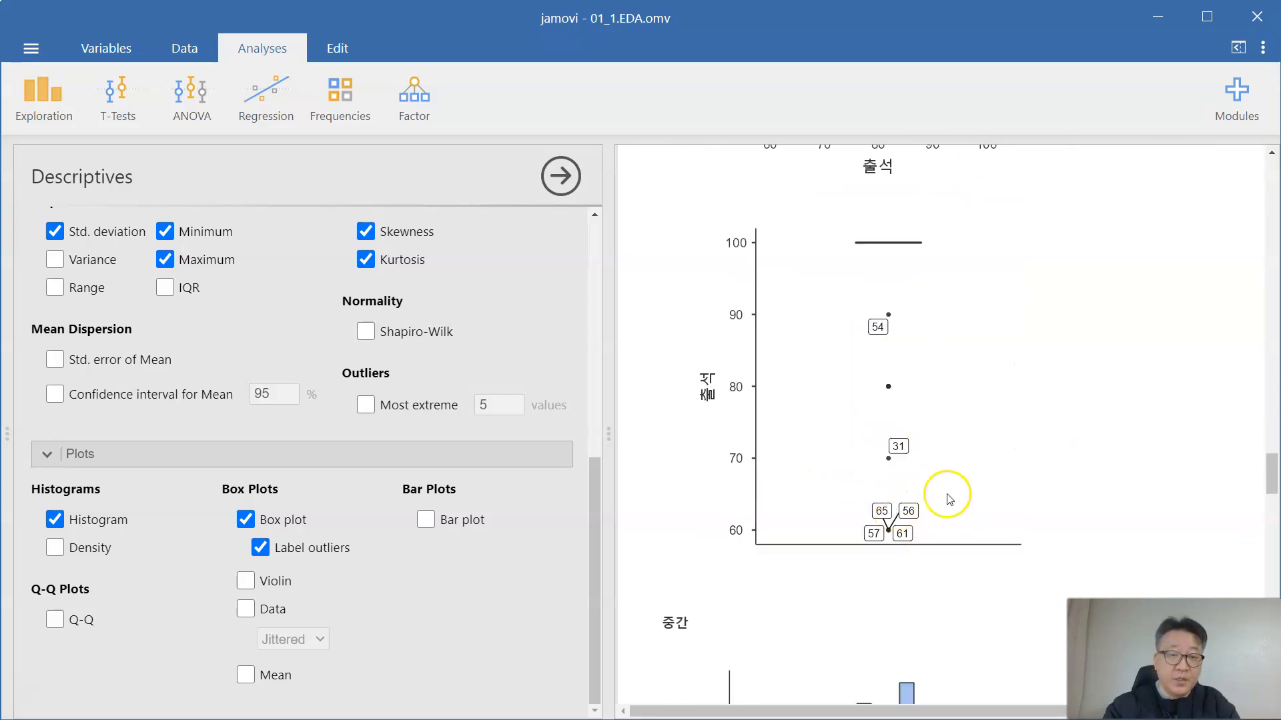
Review the histograms and box plots of 중간 and 기말 in the descriptives results
{"action": "scroll", "coordinate": [929, 498], "scroll_direction": "down", "scroll_amount": 3}
{"action": "scroll", "coordinate": [893, 485], "scroll_direction": "up", "scroll_amount": 1}
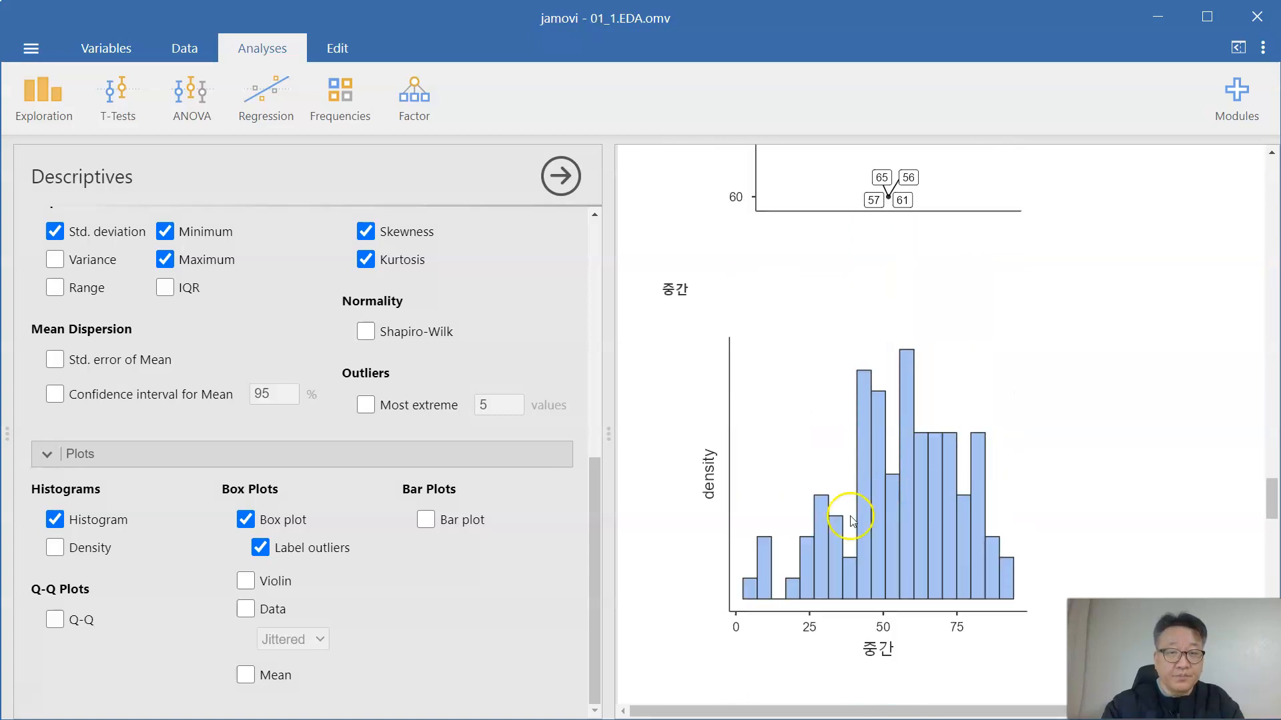
{"action": "scroll", "coordinate": [846, 369], "scroll_direction": "down", "scroll_amount": 8}
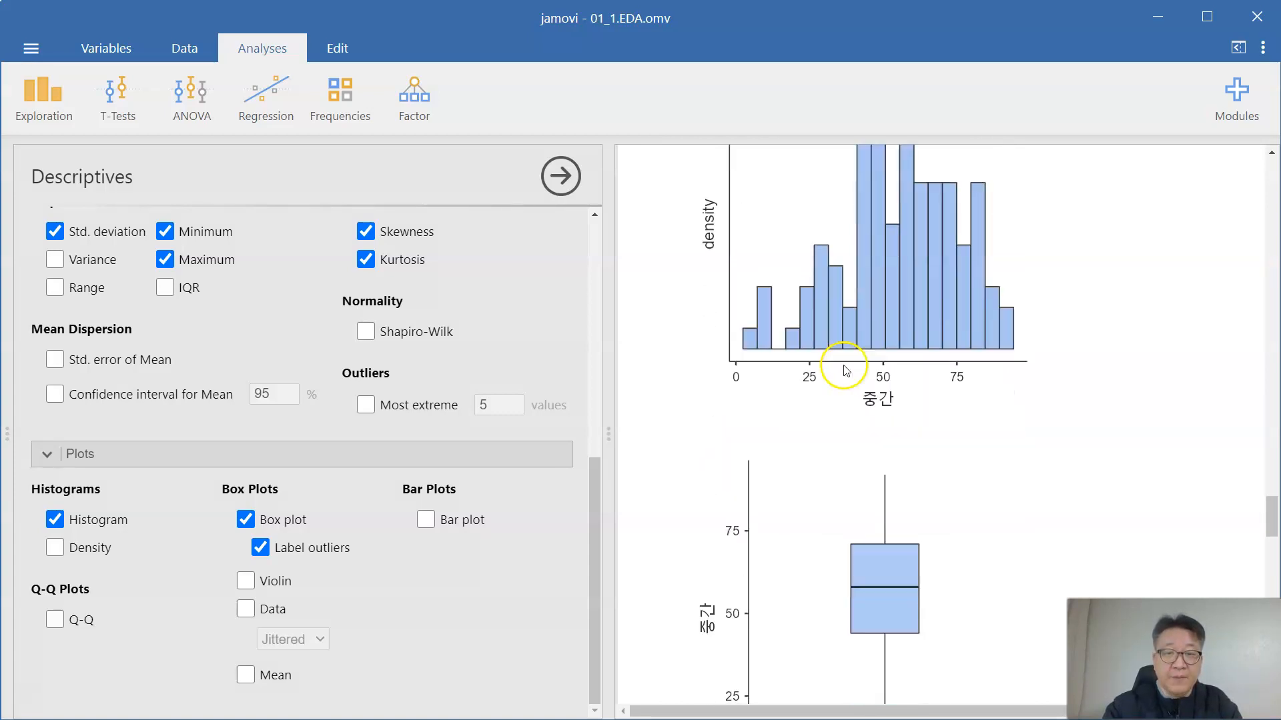
{"action": "scroll", "coordinate": [859, 412], "scroll_direction": "down", "scroll_amount": 7}
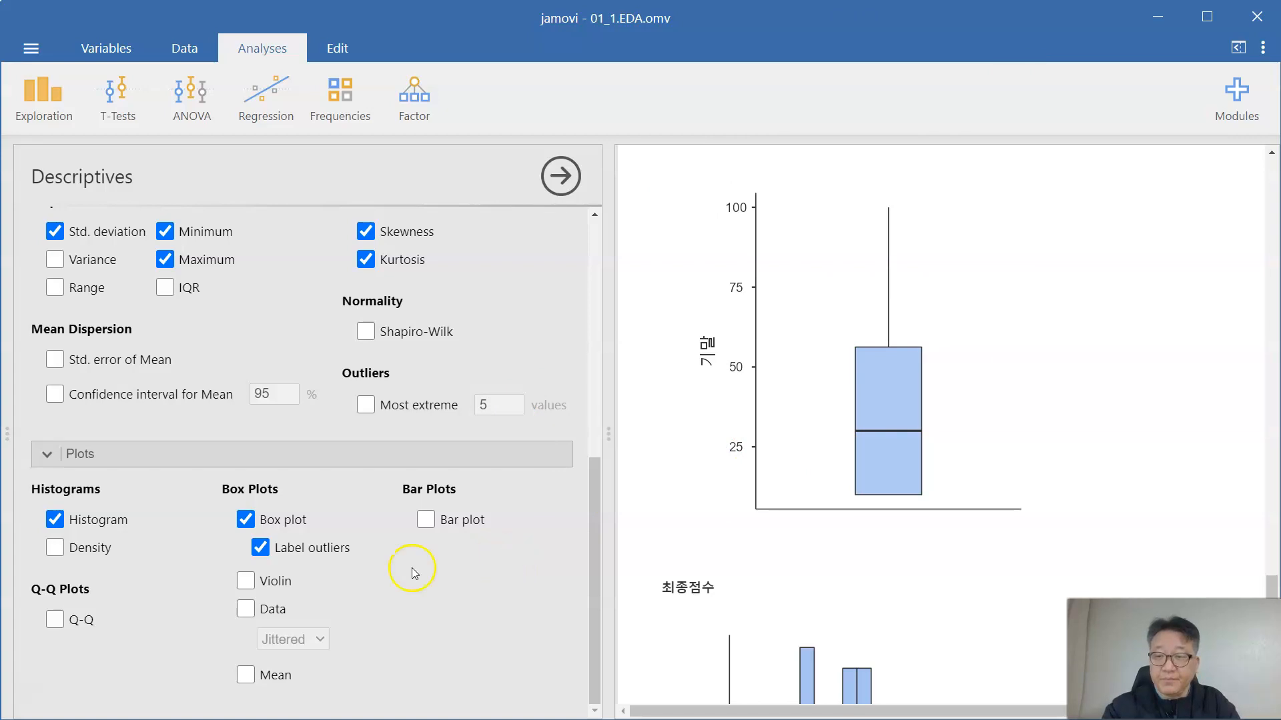
{"action": "left_click_drag", "start_coordinate": [593, 531], "coordinate": [600, 241]}
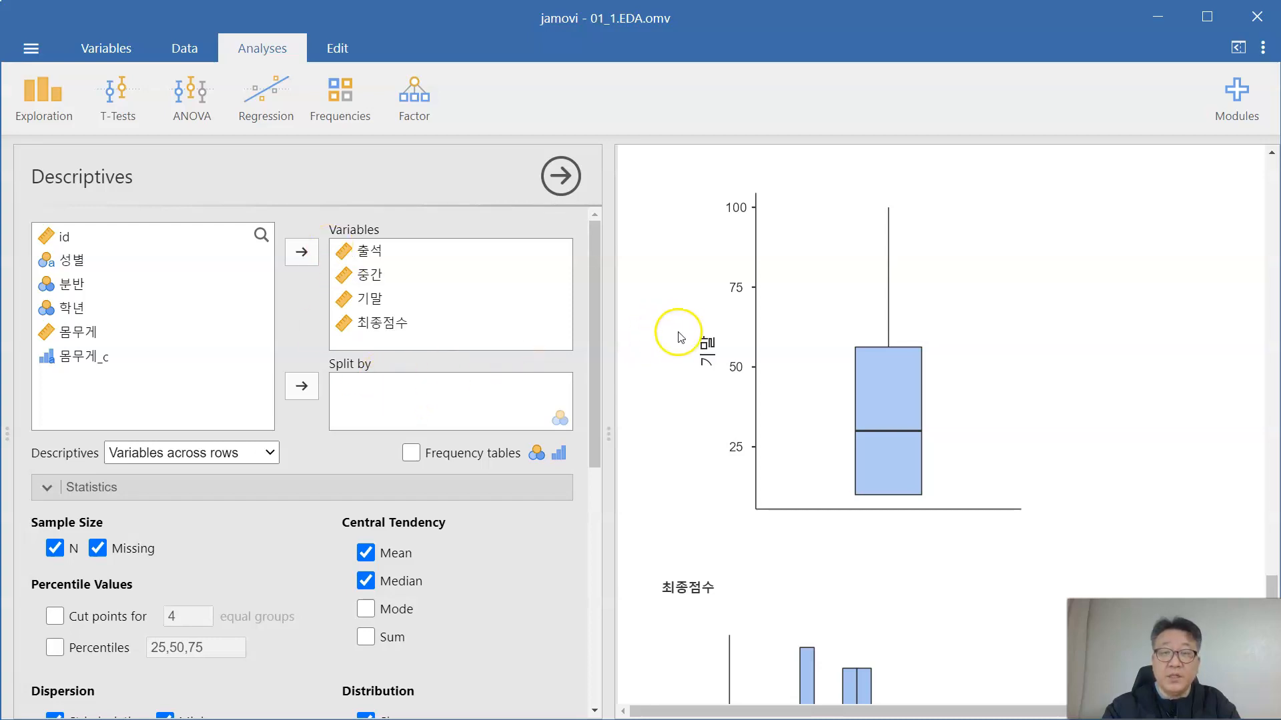
{"action": "scroll", "coordinate": [764, 318], "scroll_direction": "up", "scroll_amount": 10}
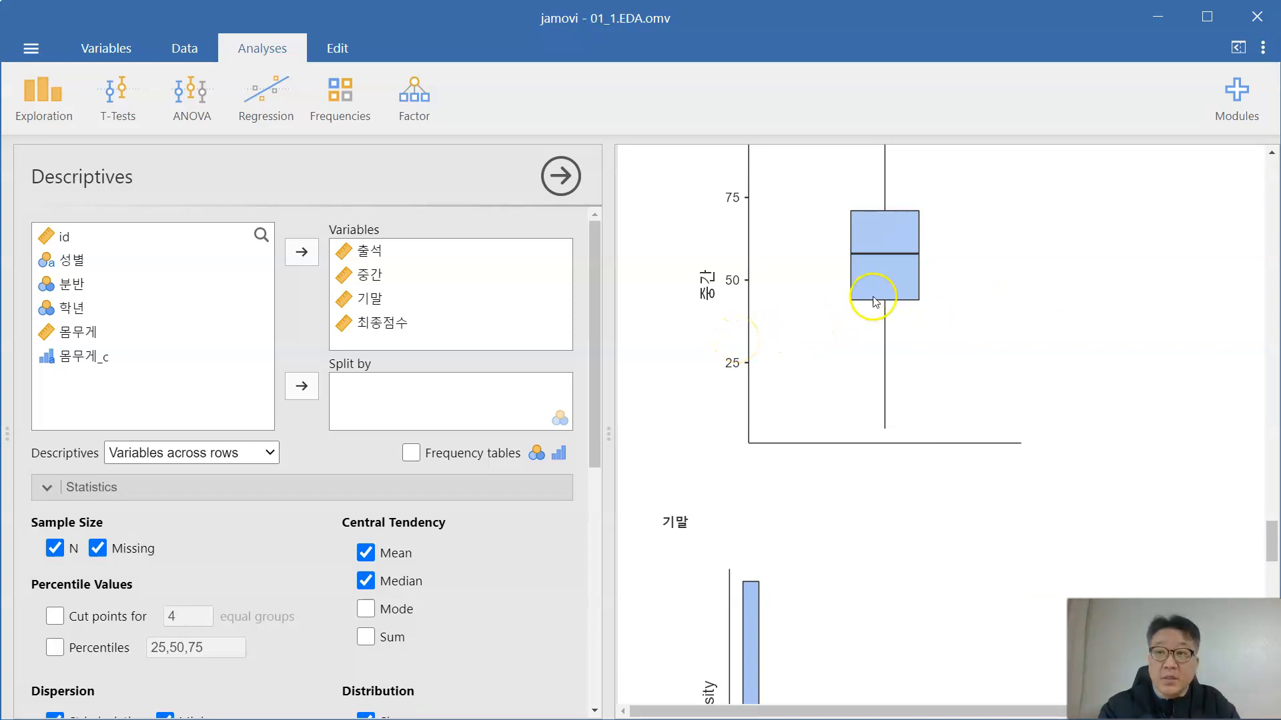
Save the analysis as a new jamovi file named 02_1.EDA in the Desktop Jamovi folder
{"action": "left_click", "coordinate": [34, 50]}
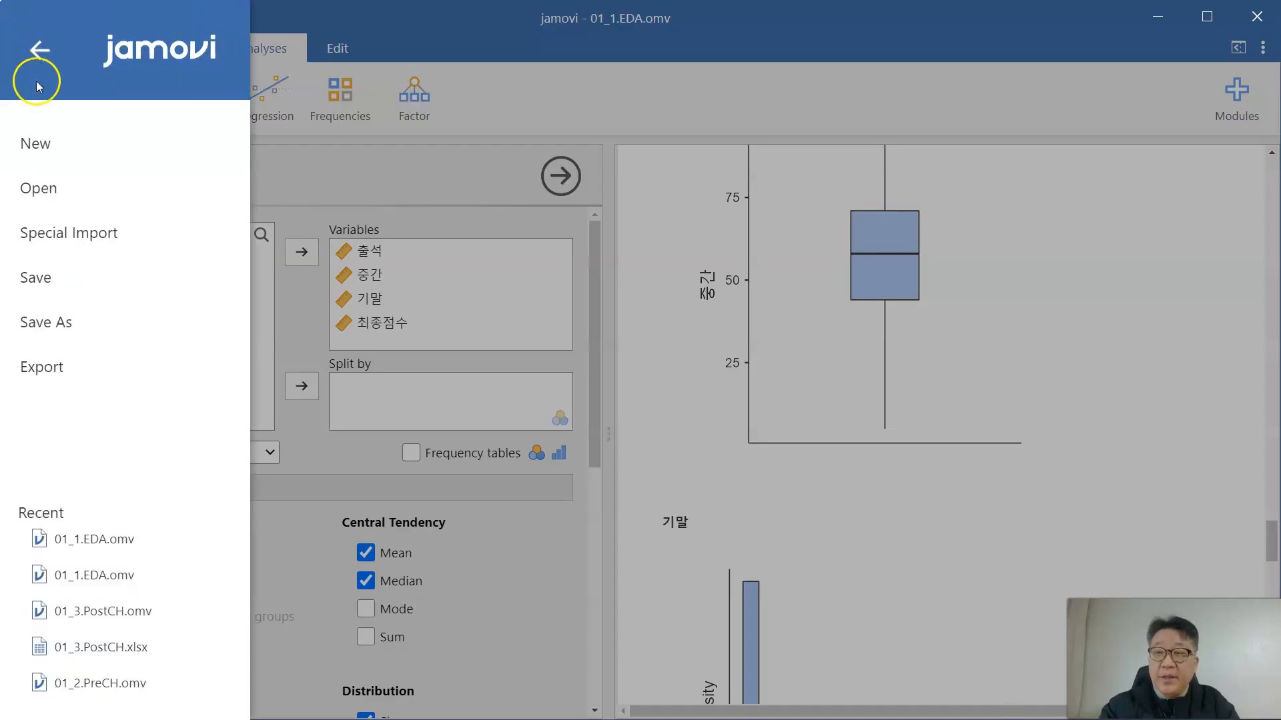
{"action": "left_click", "coordinate": [73, 325]}
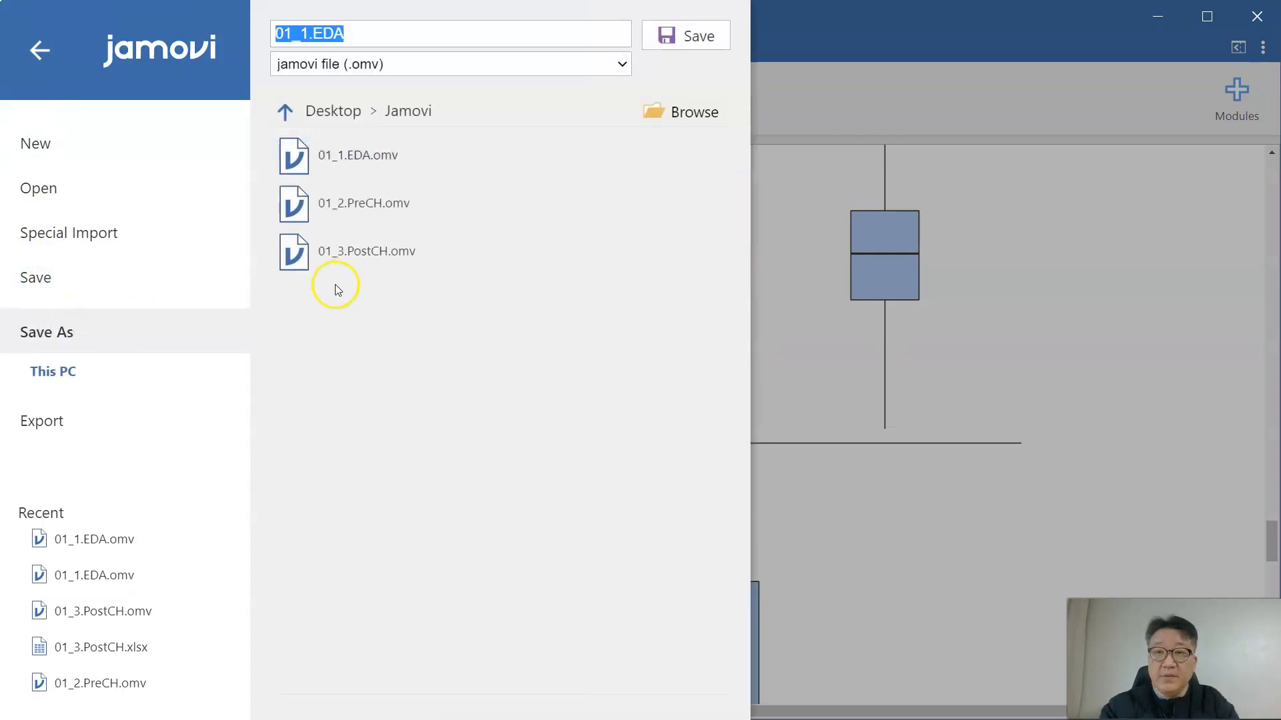
{"action": "left_click", "coordinate": [295, 34]}
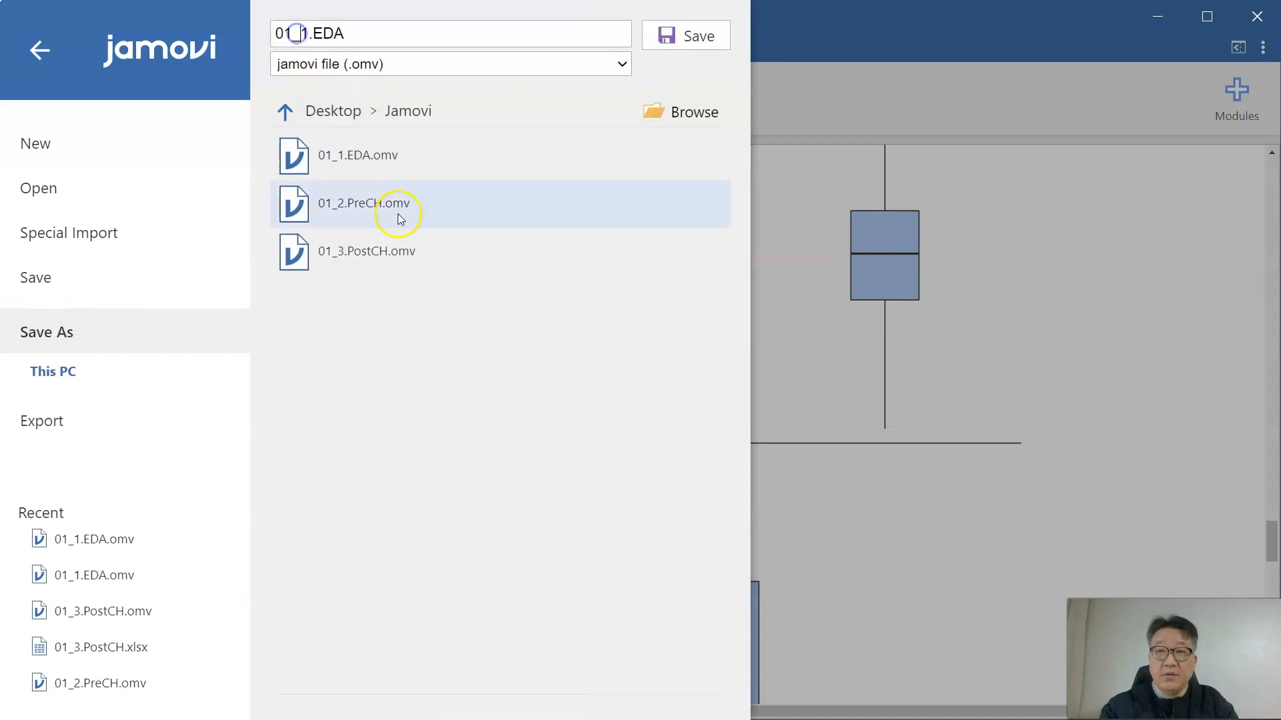
{"action": "key", "text": "BackSpace"}
{"action": "type", "text": "2"}
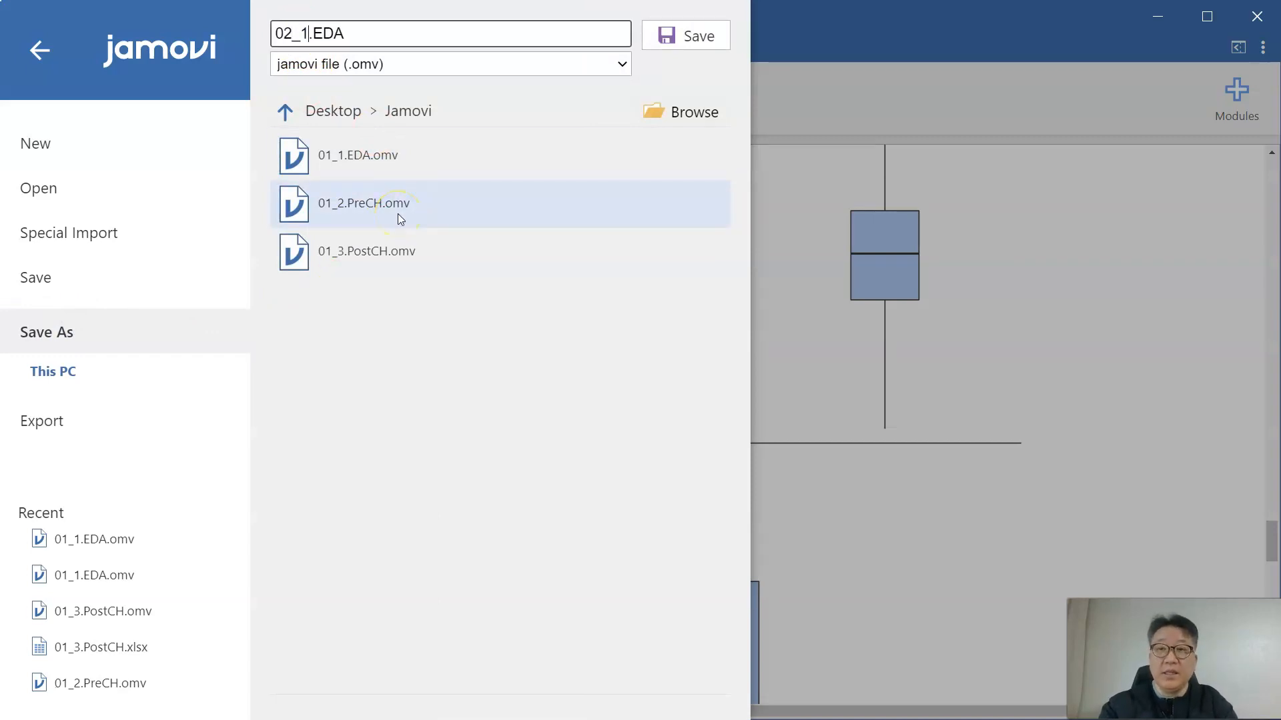
{"action": "key", "text": "Return"}
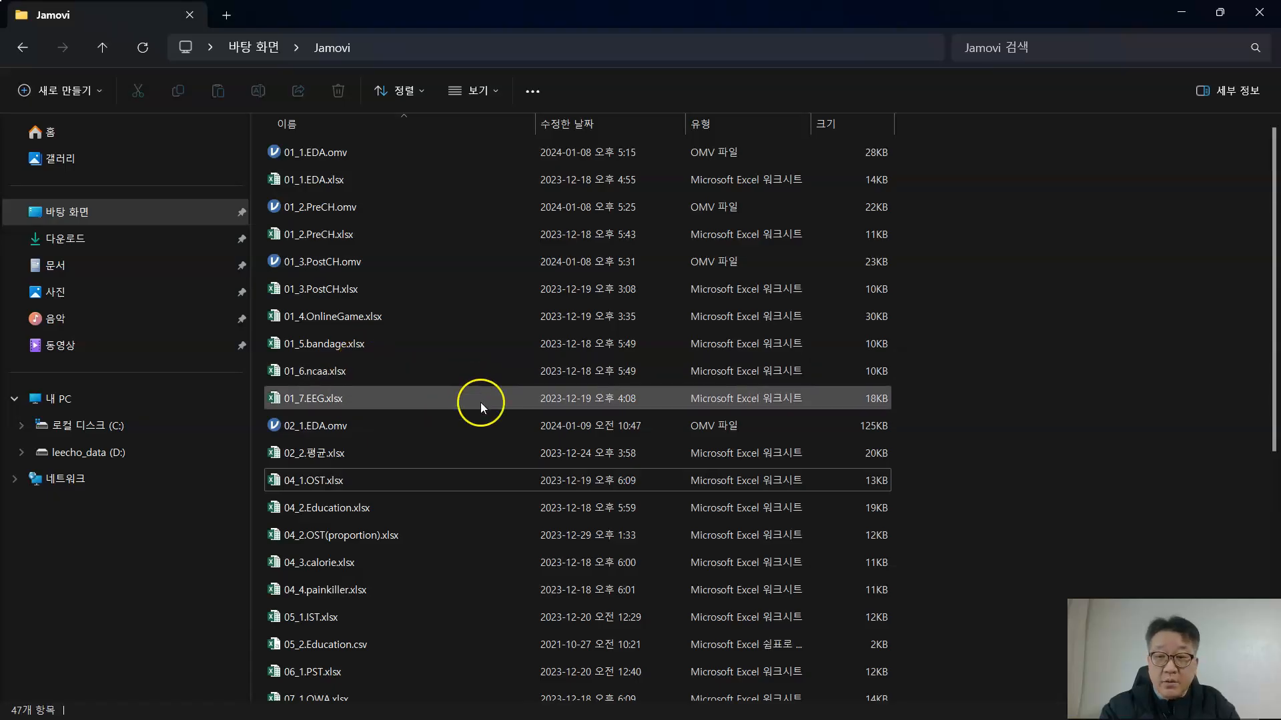
Open the workbook 02_2.평균.xlsx in Excel and total the 수강생 column in C8 with =SUM(C5:C7)
{"action": "double_click", "coordinate": [327, 457]}
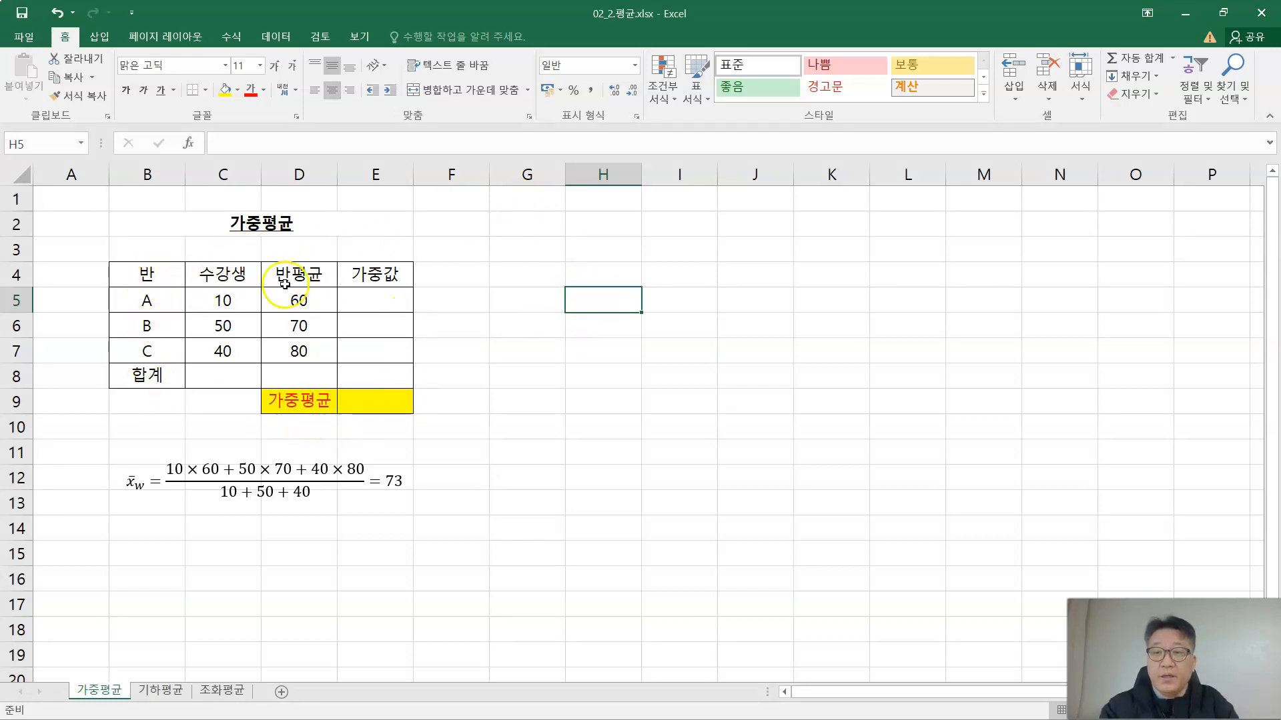
{"action": "left_click", "coordinate": [563, 351]}
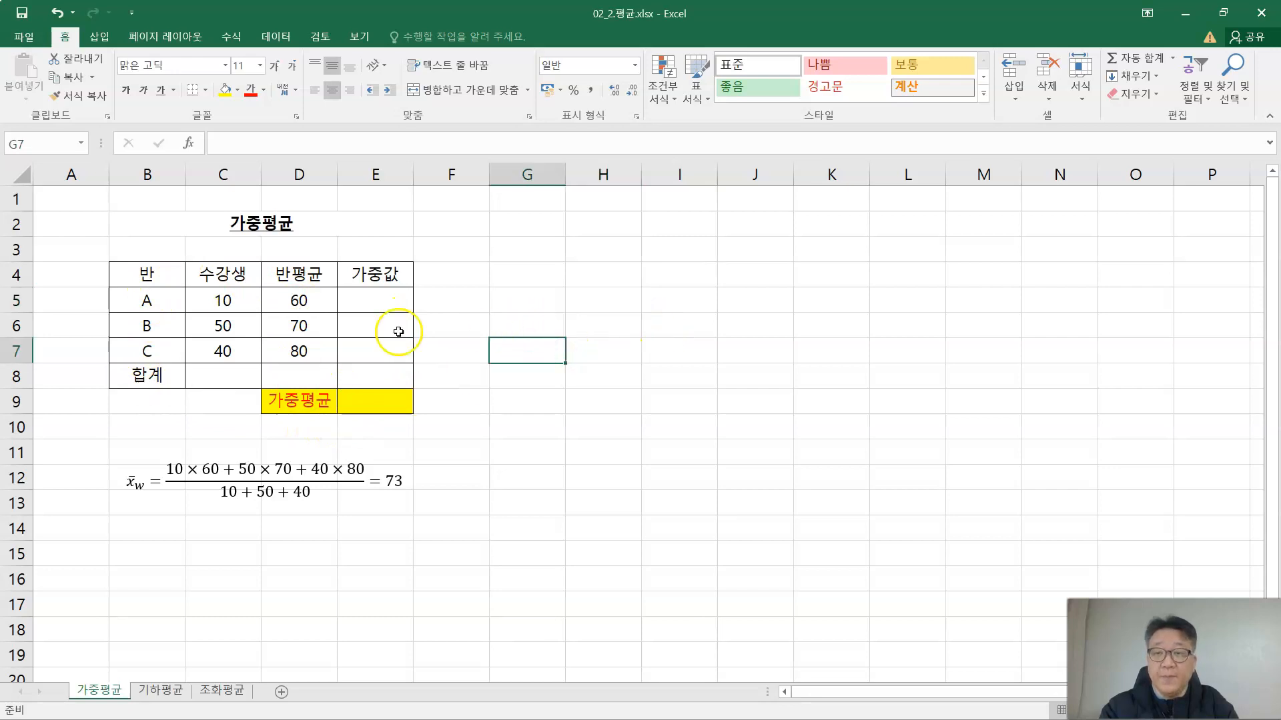
{"action": "left_click", "coordinate": [226, 374]}
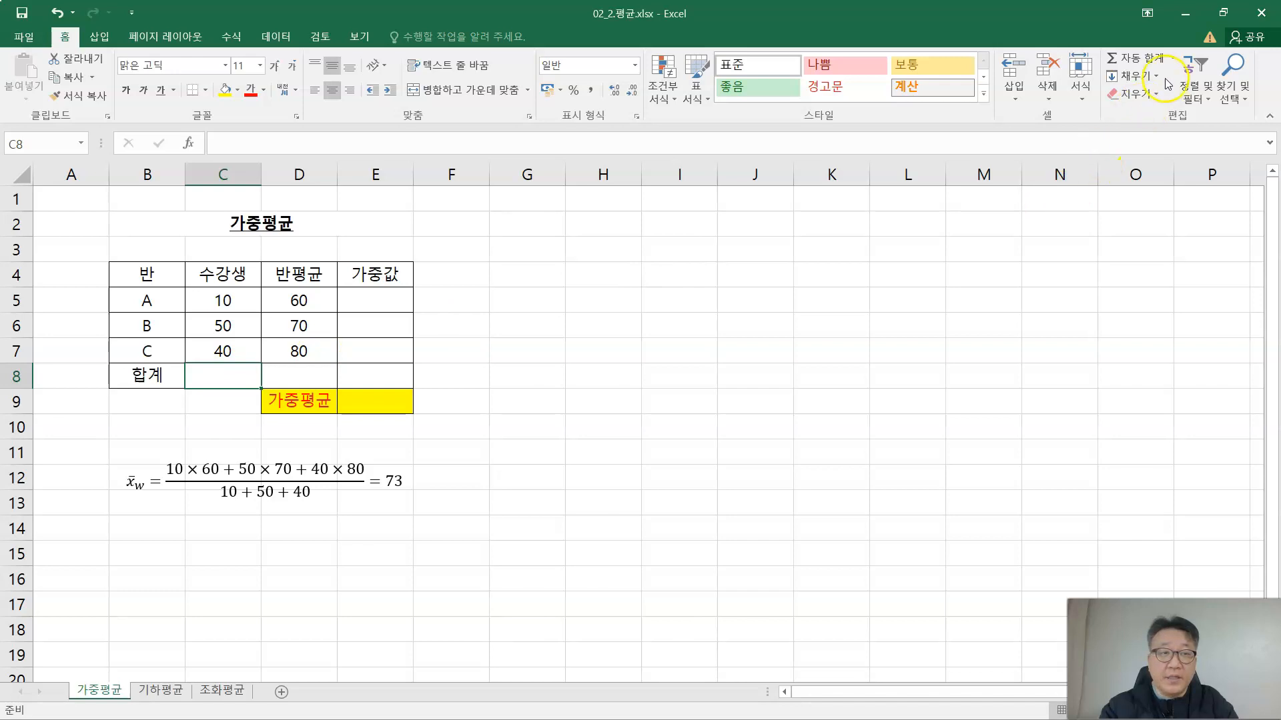
{"action": "left_click", "coordinate": [1171, 58]}
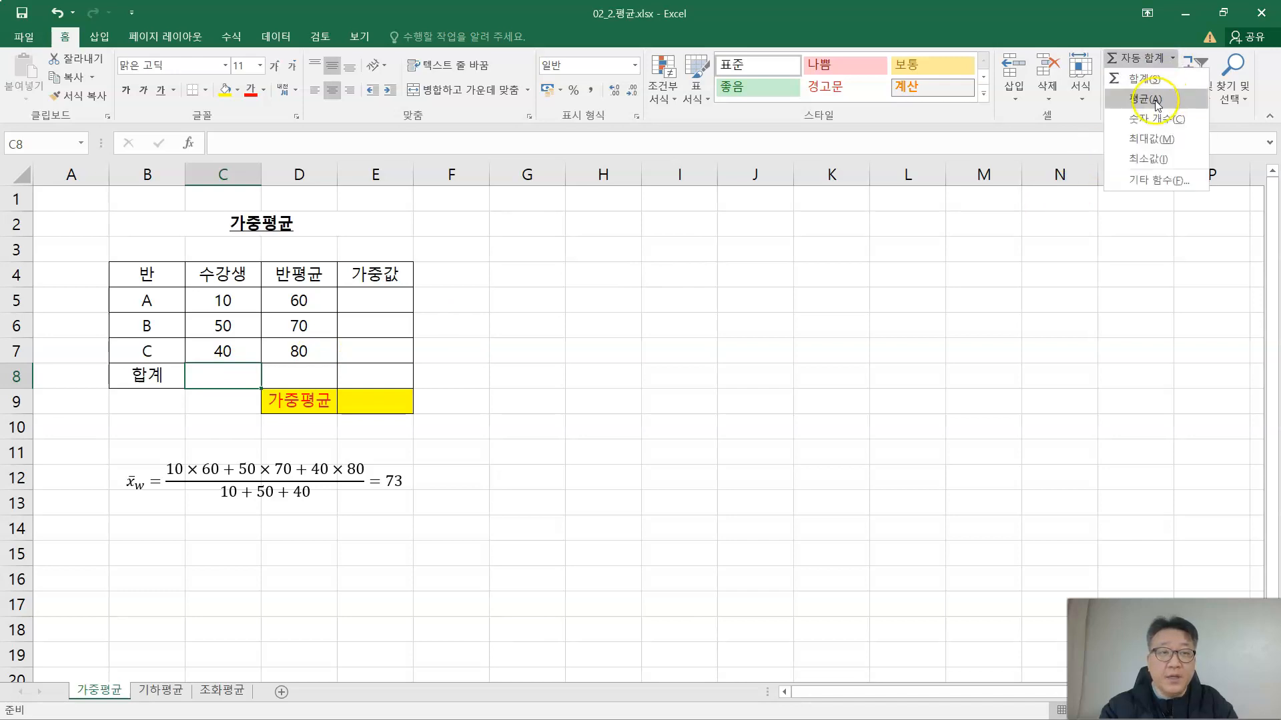
{"action": "left_click", "coordinate": [1152, 82]}
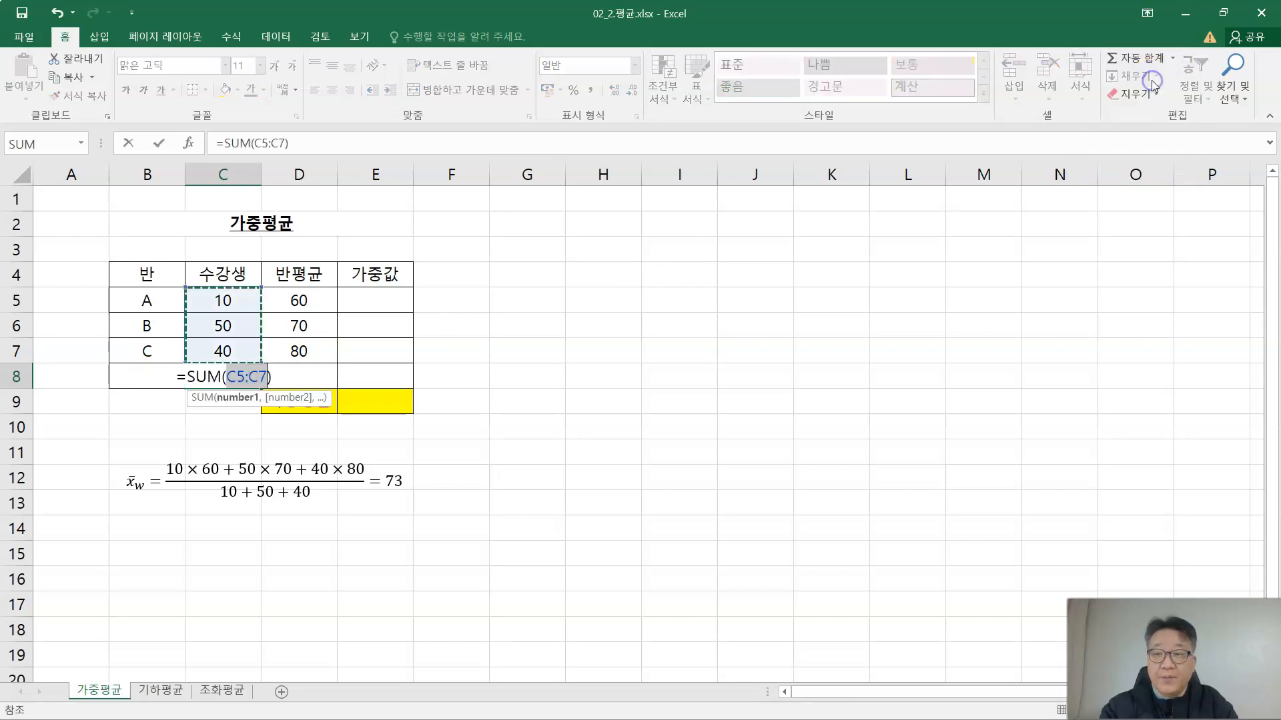
{"action": "key", "text": "Return"}
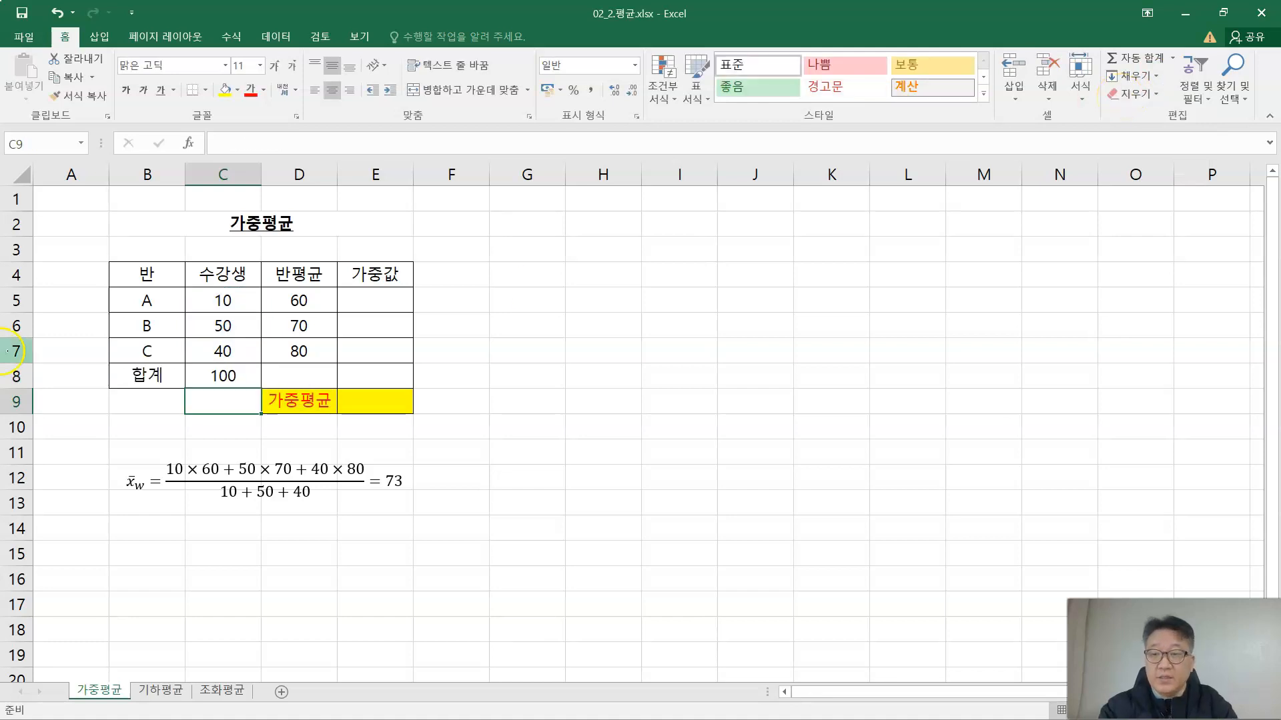
{"action": "left_click", "coordinate": [237, 376]}
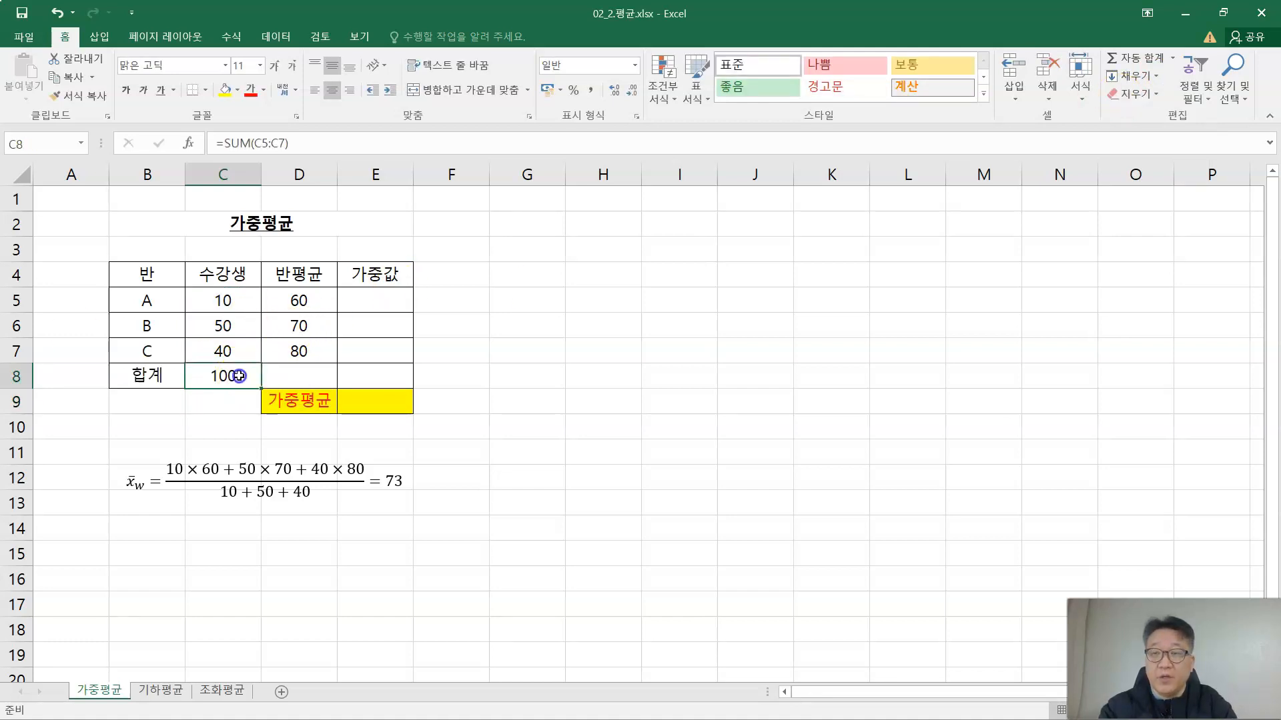
Calculate class A's 가중값 in E5 with the formula =C5*D5
{"action": "left_click", "coordinate": [384, 302]}
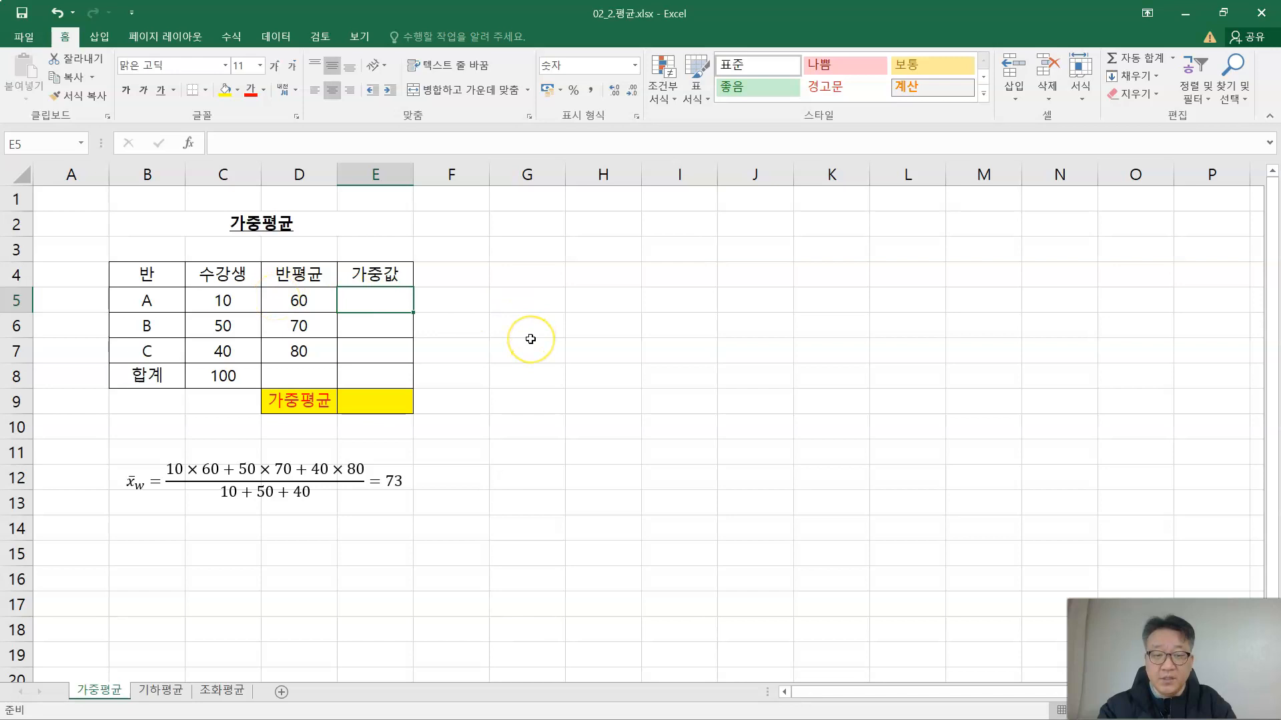
{"action": "type", "text": "="}
{"action": "key", "text": "Left"}
{"action": "key", "text": "Left"}
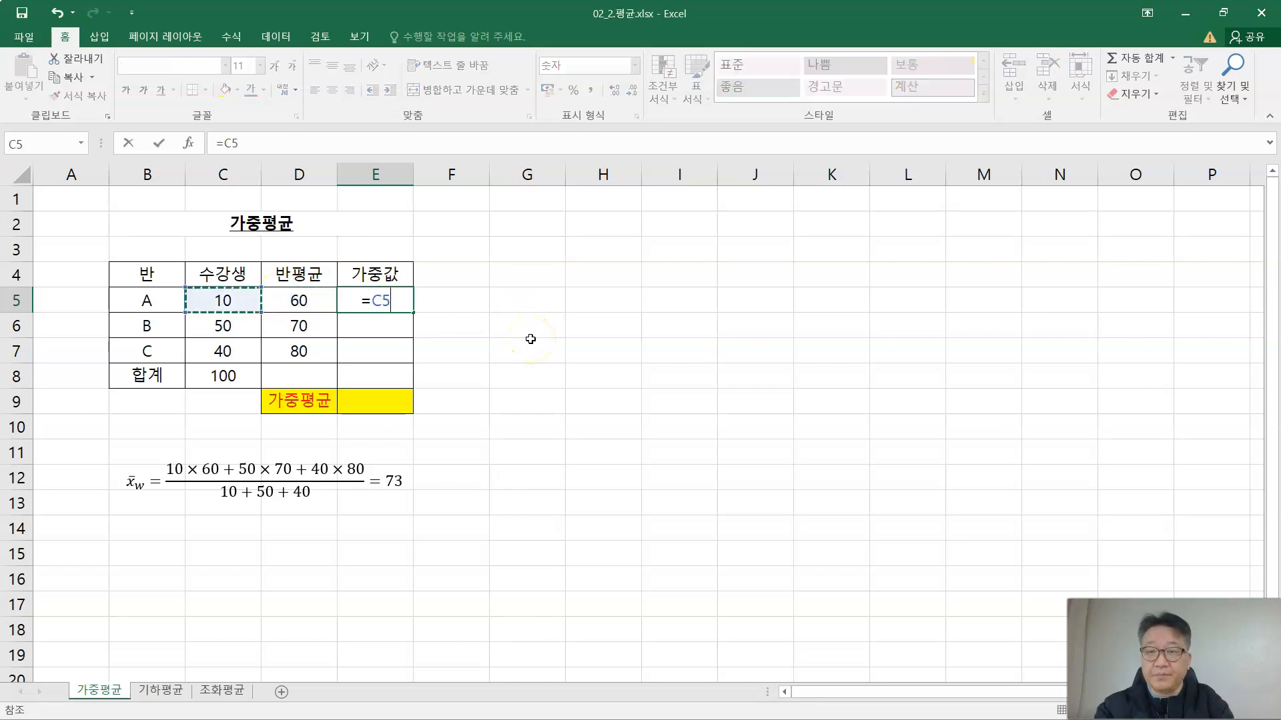
{"action": "type", "text": "*"}
{"action": "key", "text": "Left"}
{"action": "key", "text": "Return"}
Copy the 가중값 formula from E5 to E6 and E7 for classes B and C
{"action": "key", "text": "Up"}
{"action": "key", "text": "ctrl+c"}
{"action": "key", "text": "Down"}
{"action": "key", "text": "ctrl+v"}
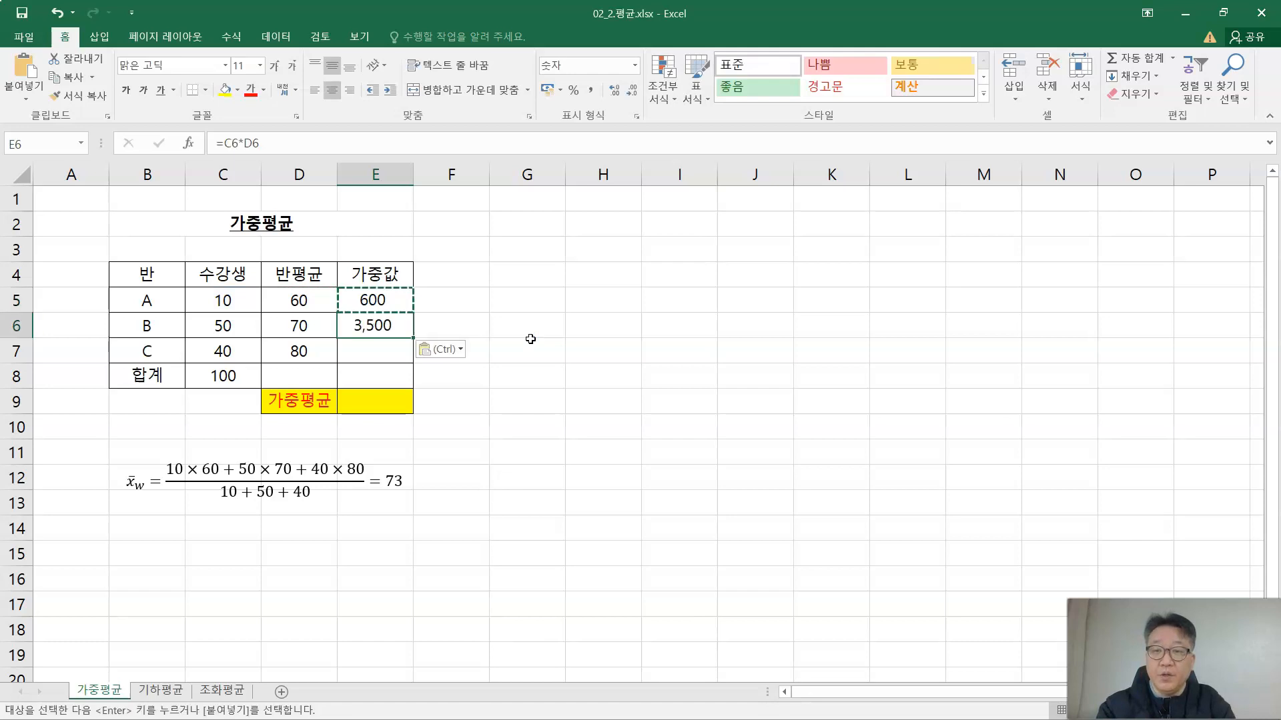
{"action": "key", "text": "Down"}
{"action": "key", "text": "ctrl+v"}
{"action": "left_click", "coordinate": [528, 334]}
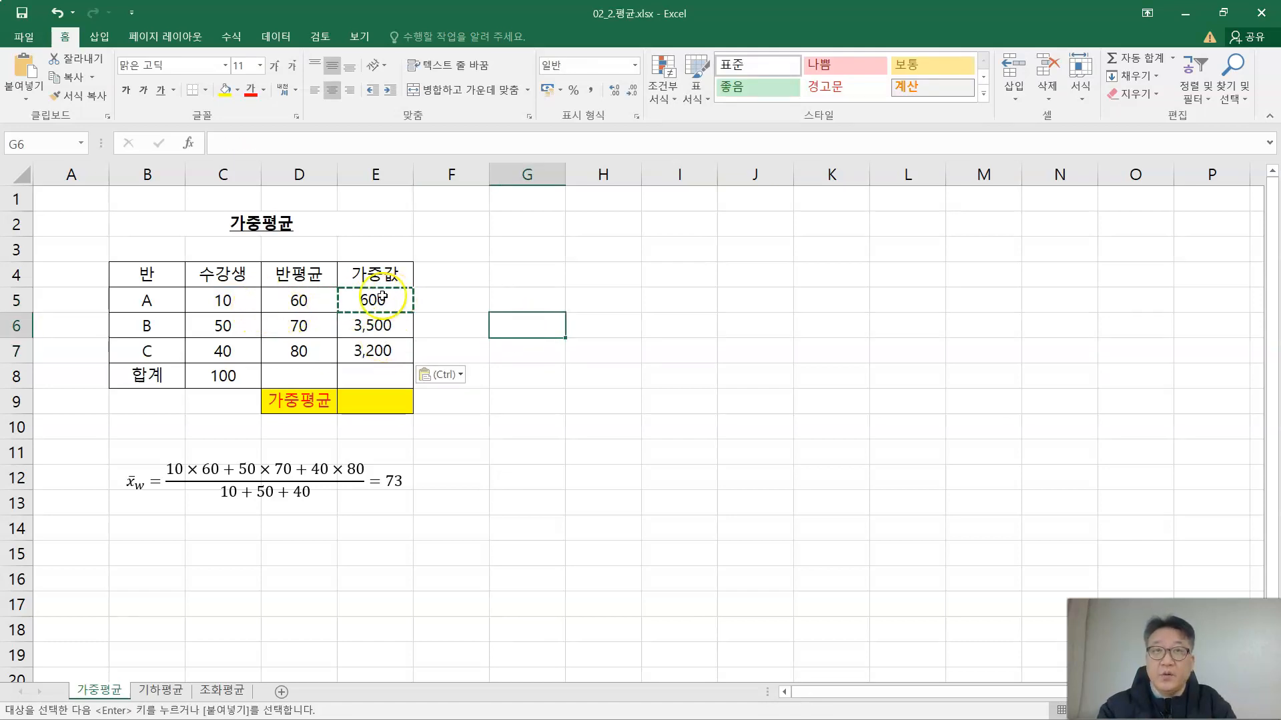
Total the 가중값 column in E8 by copying the sum formula from C8
{"action": "left_click", "coordinate": [378, 376]}
{"action": "left_click", "coordinate": [238, 380]}
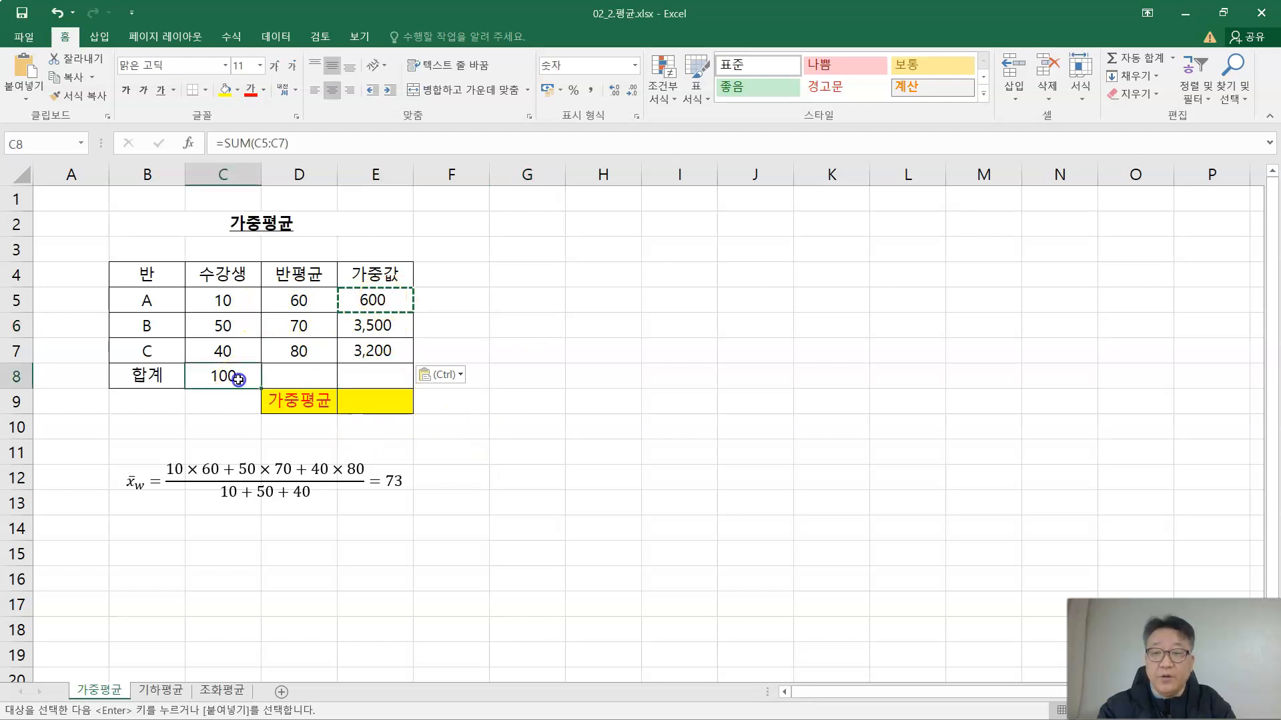
{"action": "key", "text": "ctrl+c"}
{"action": "left_click", "coordinate": [386, 378]}
{"action": "key", "text": "ctrl+v"}
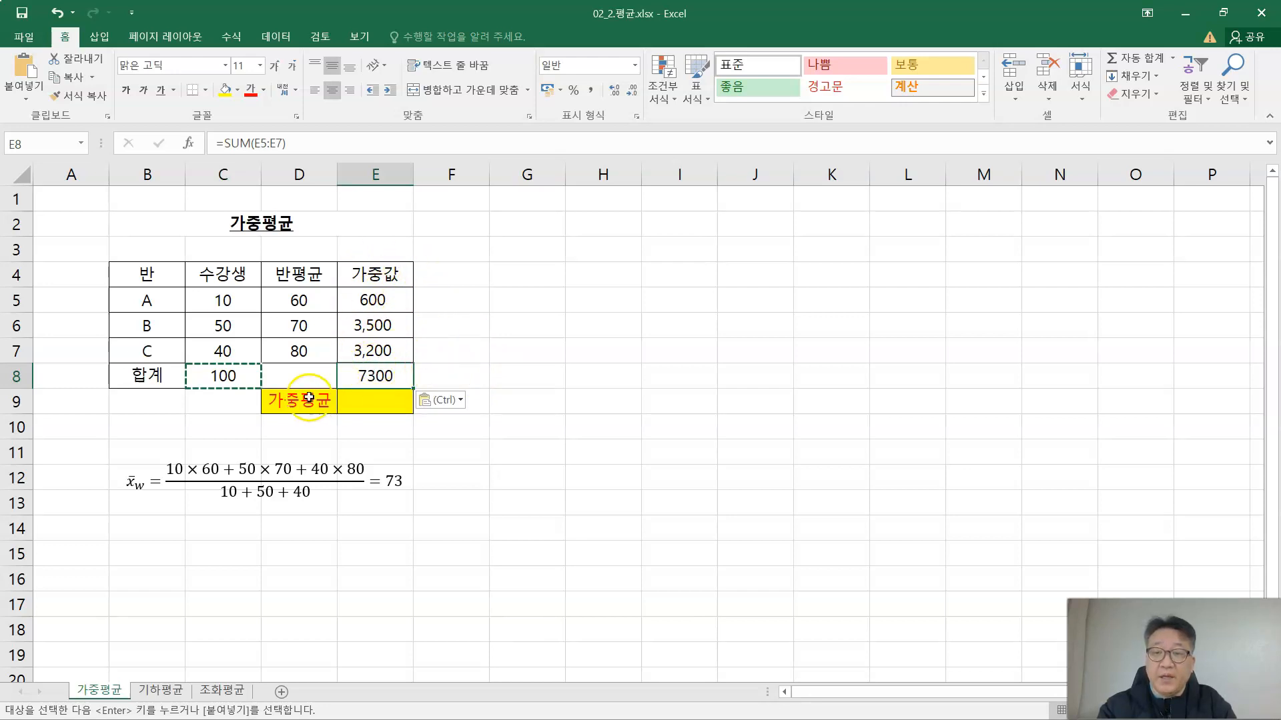
Calculate the 가중평균 in E9 with the formula =E8/C8
{"action": "left_click", "coordinate": [236, 376]}
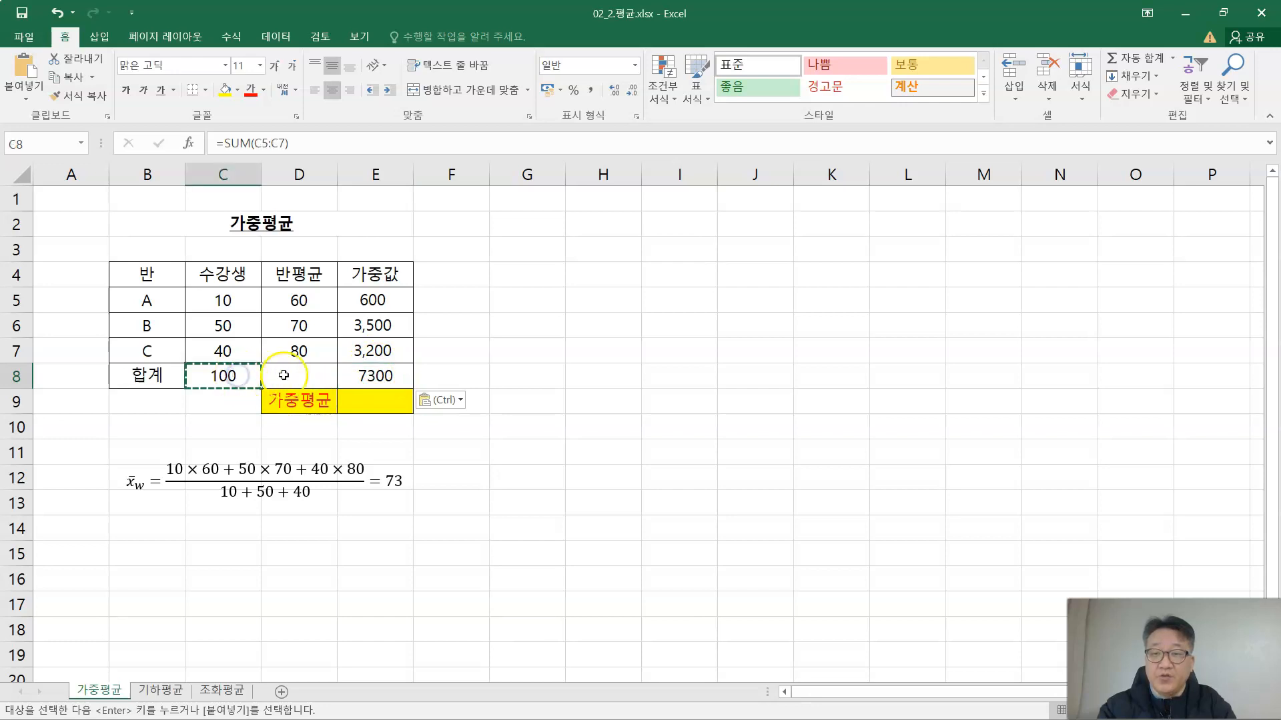
{"action": "left_click", "coordinate": [374, 376]}
{"action": "left_click", "coordinate": [375, 404]}
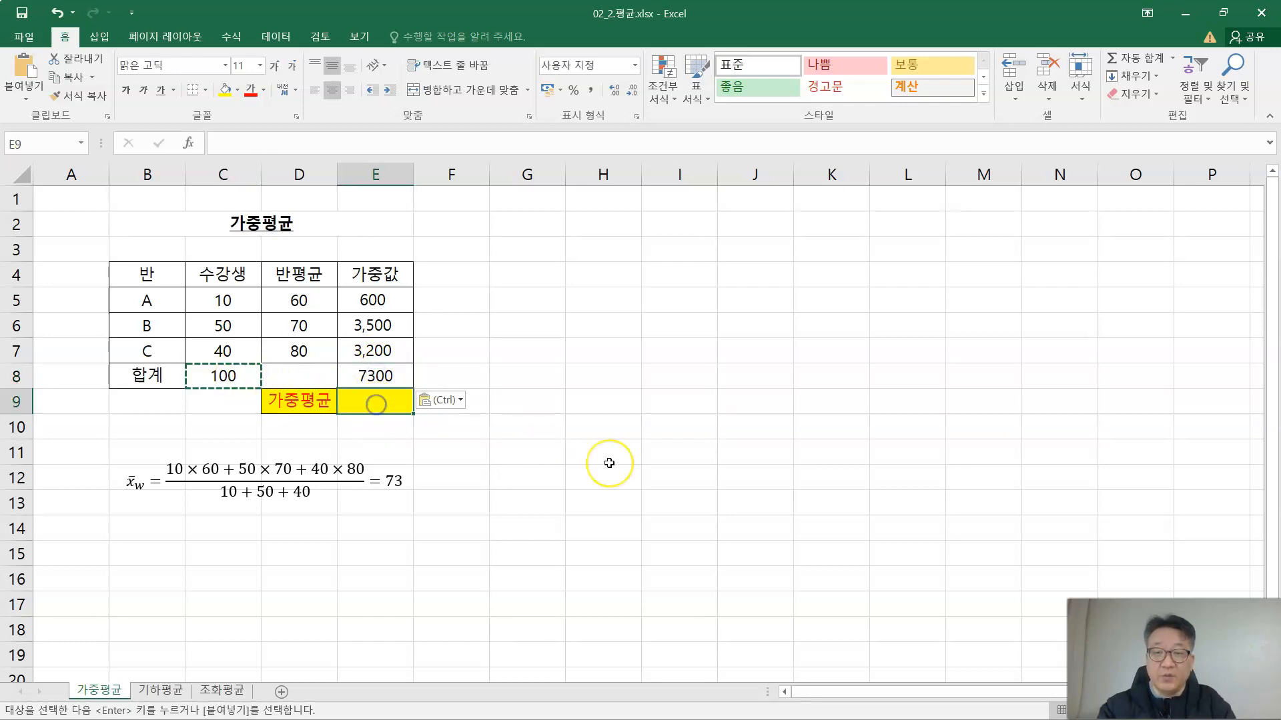
{"action": "type", "text": "="}
{"action": "key", "text": "Up"}
{"action": "type", "text": "/"}
{"action": "key", "text": "Left"}
{"action": "key", "text": "Left"}
{"action": "key", "text": "Up"}
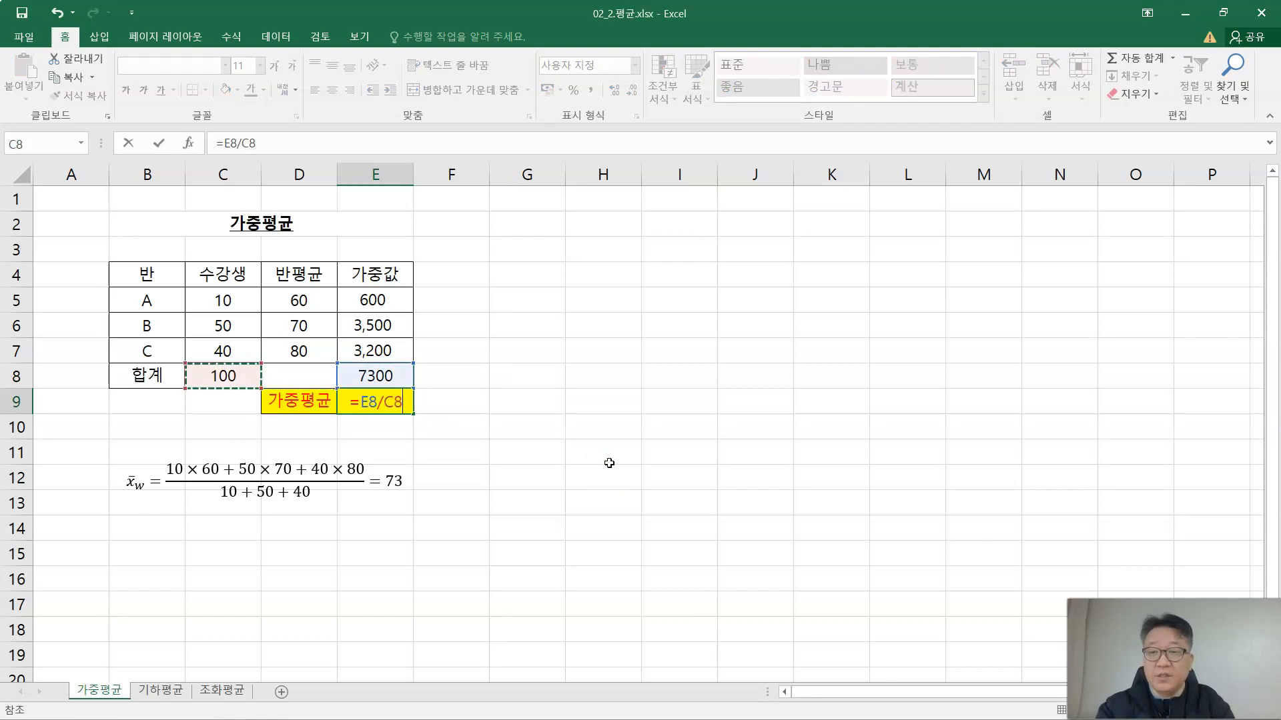
{"action": "key", "text": "Return"}
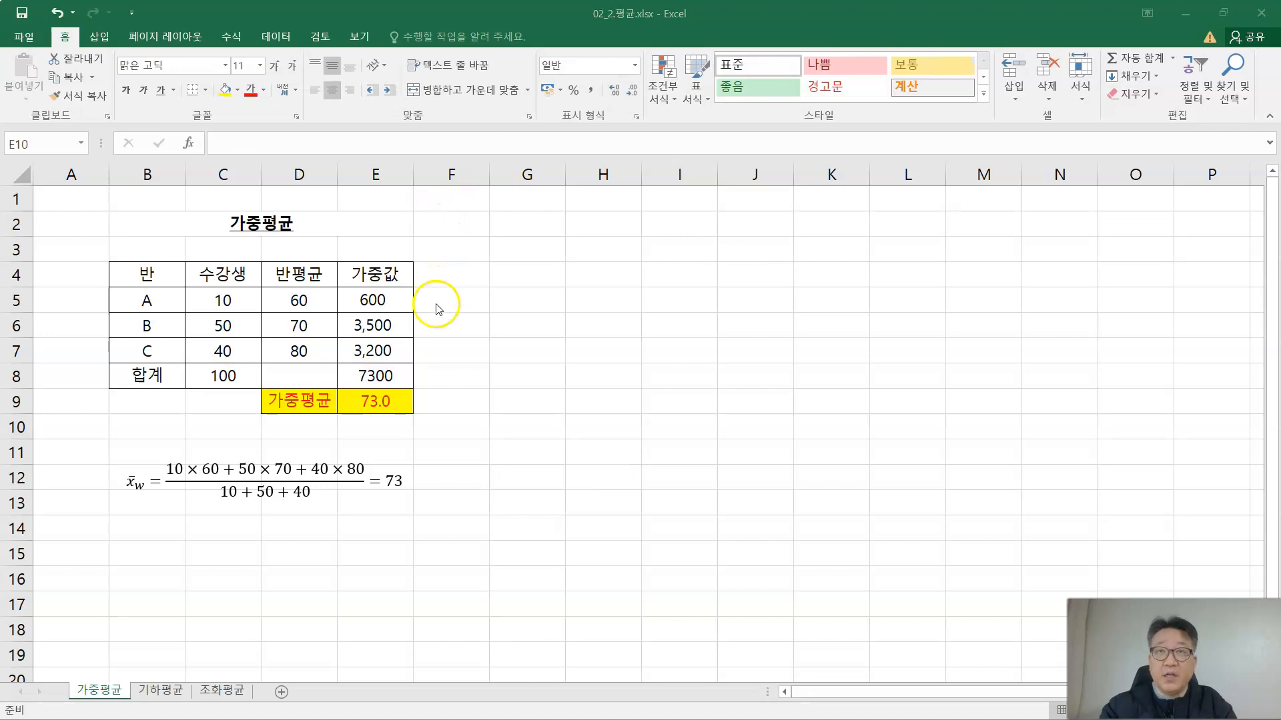
Examine how the 수강생 and 반평균 columns of the 가중평균 table relate to the written weighted-mean formula
{"action": "left_click", "coordinate": [472, 360]}
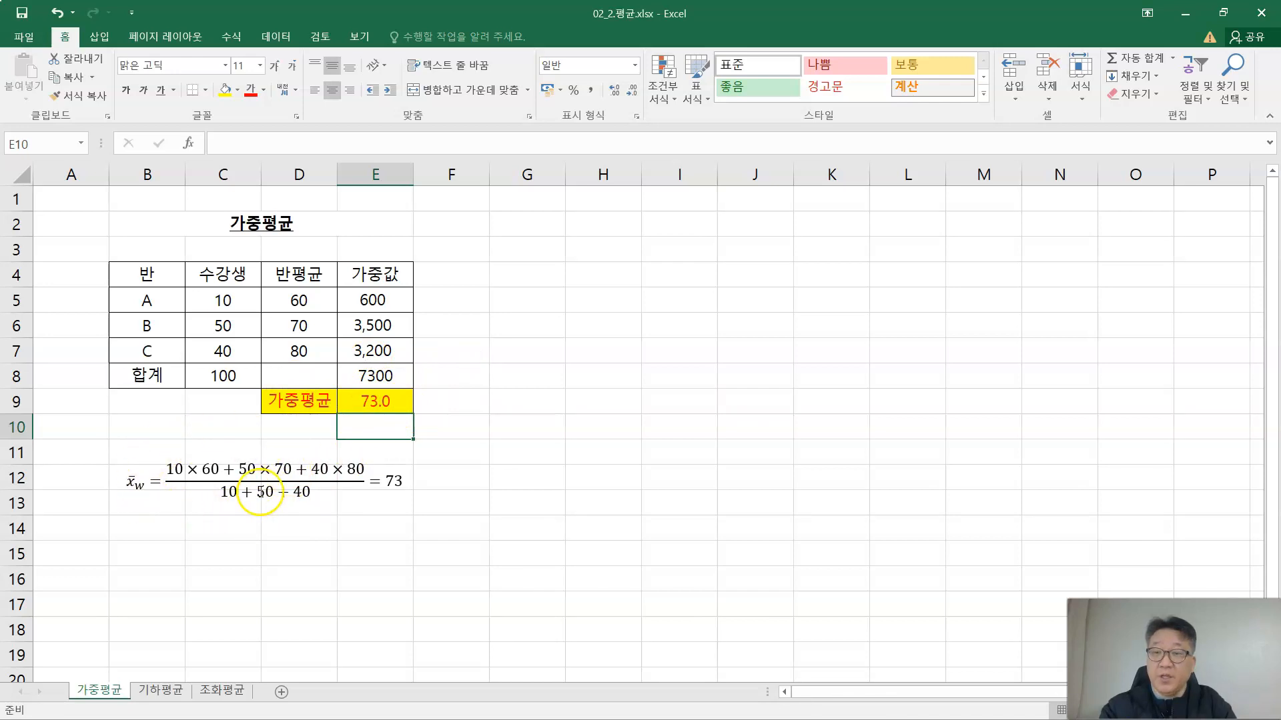
{"action": "left_click", "coordinate": [517, 371]}
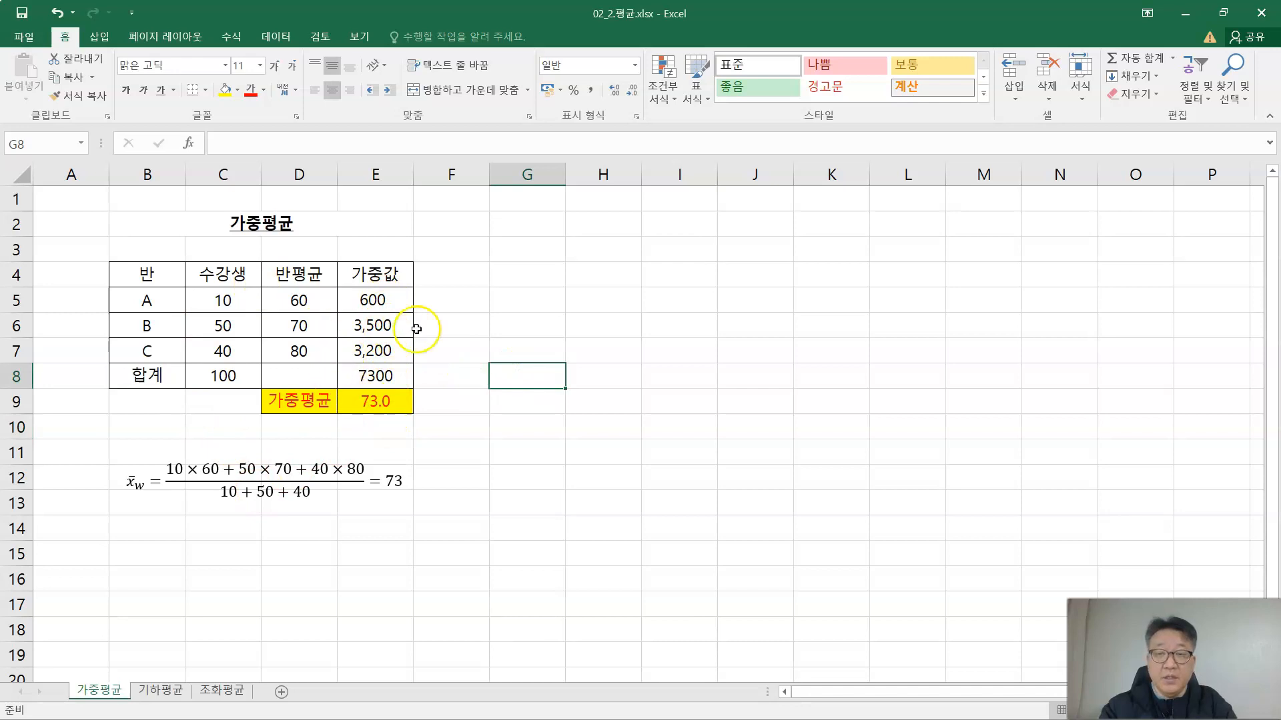
{"action": "left_click", "coordinate": [476, 342]}
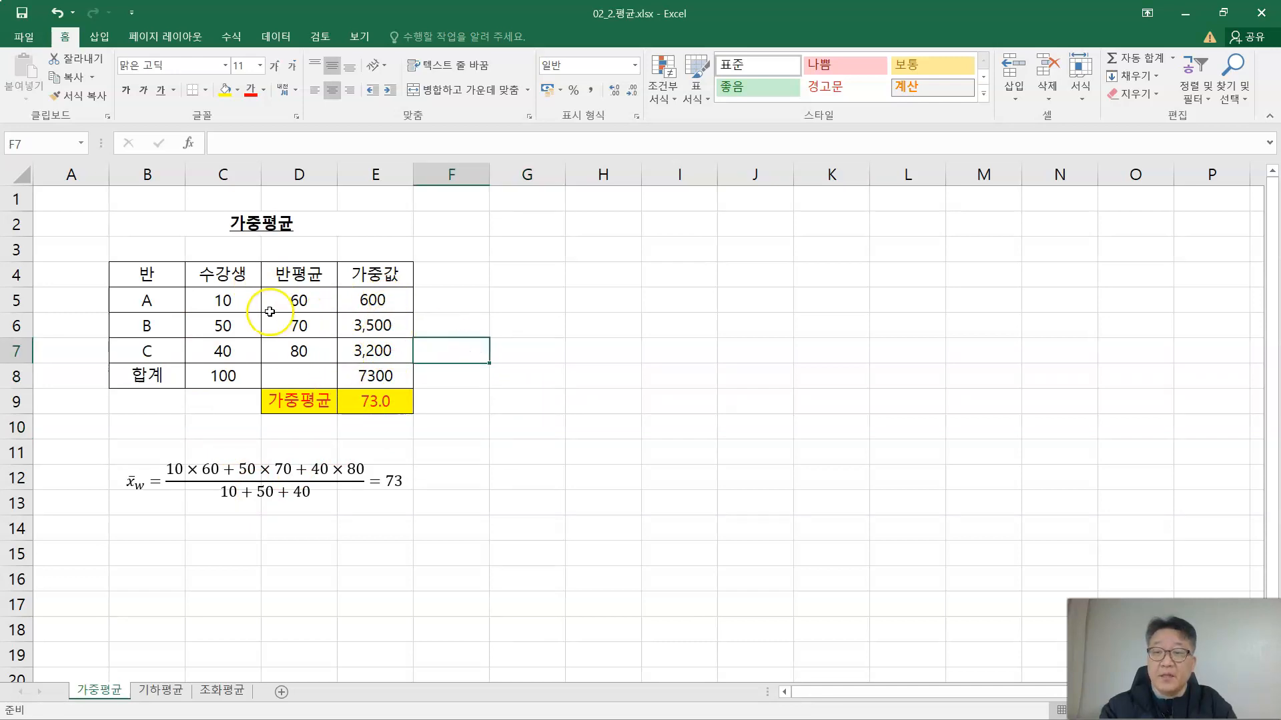
{"action": "left_click_drag", "start_coordinate": [231, 273], "coordinate": [237, 377]}
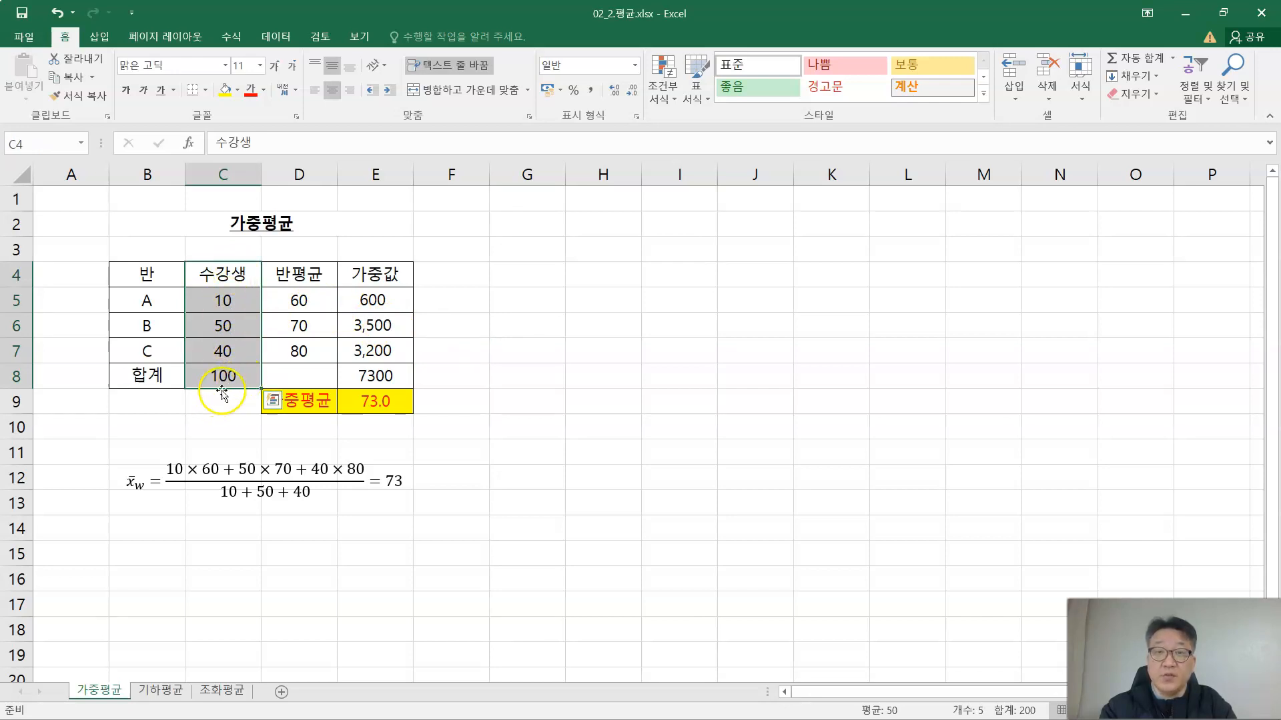
{"action": "left_click", "coordinate": [219, 415]}
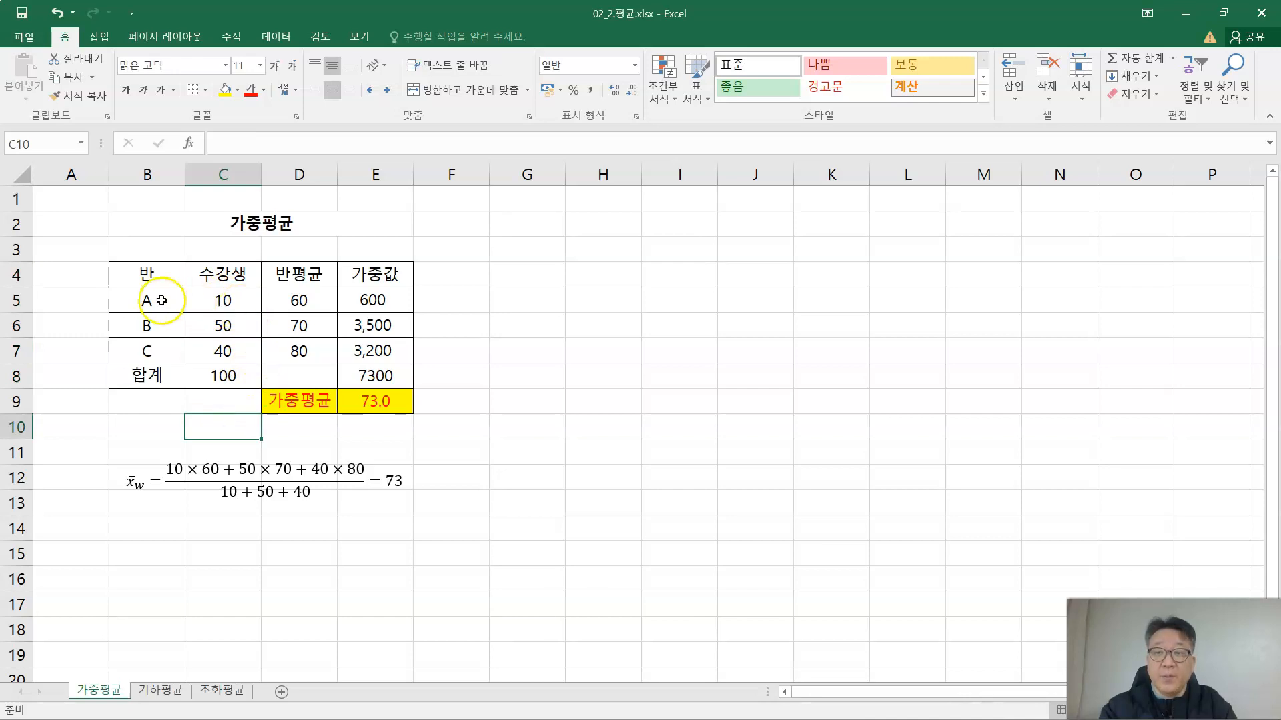
{"action": "left_click", "coordinate": [246, 278]}
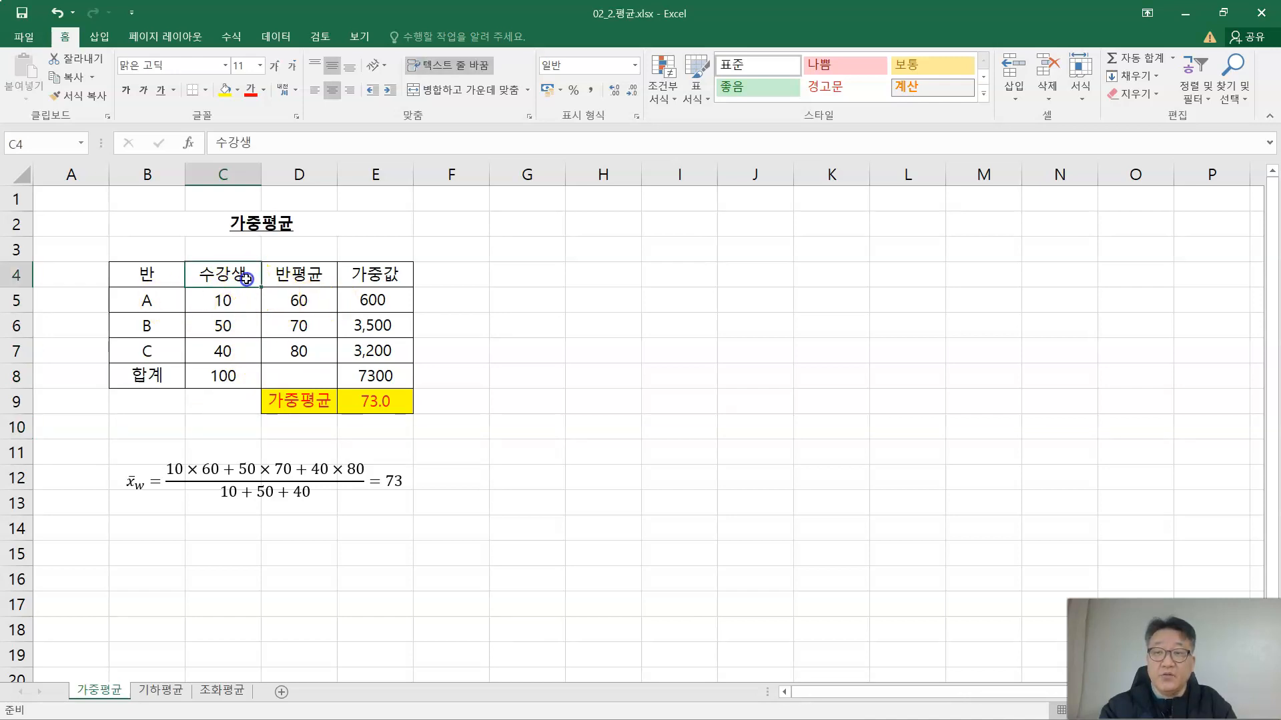
{"action": "left_click", "coordinate": [271, 276]}
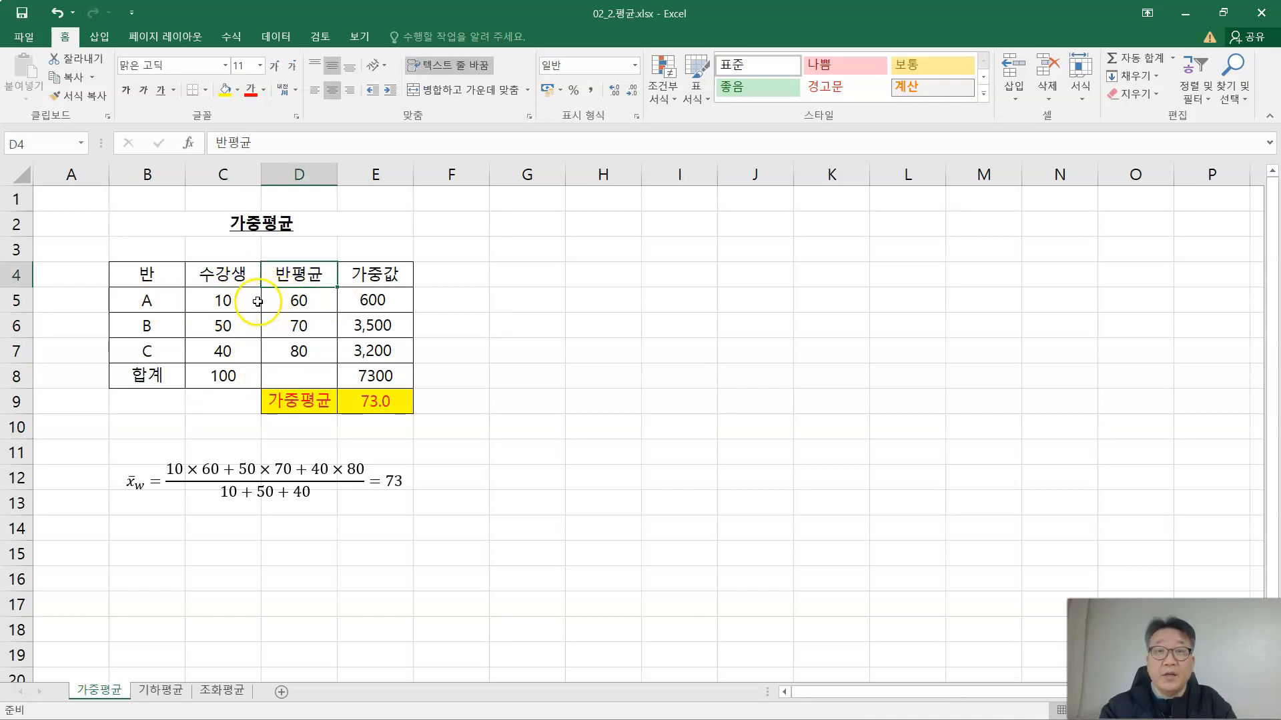
{"action": "left_click", "coordinate": [169, 302]}
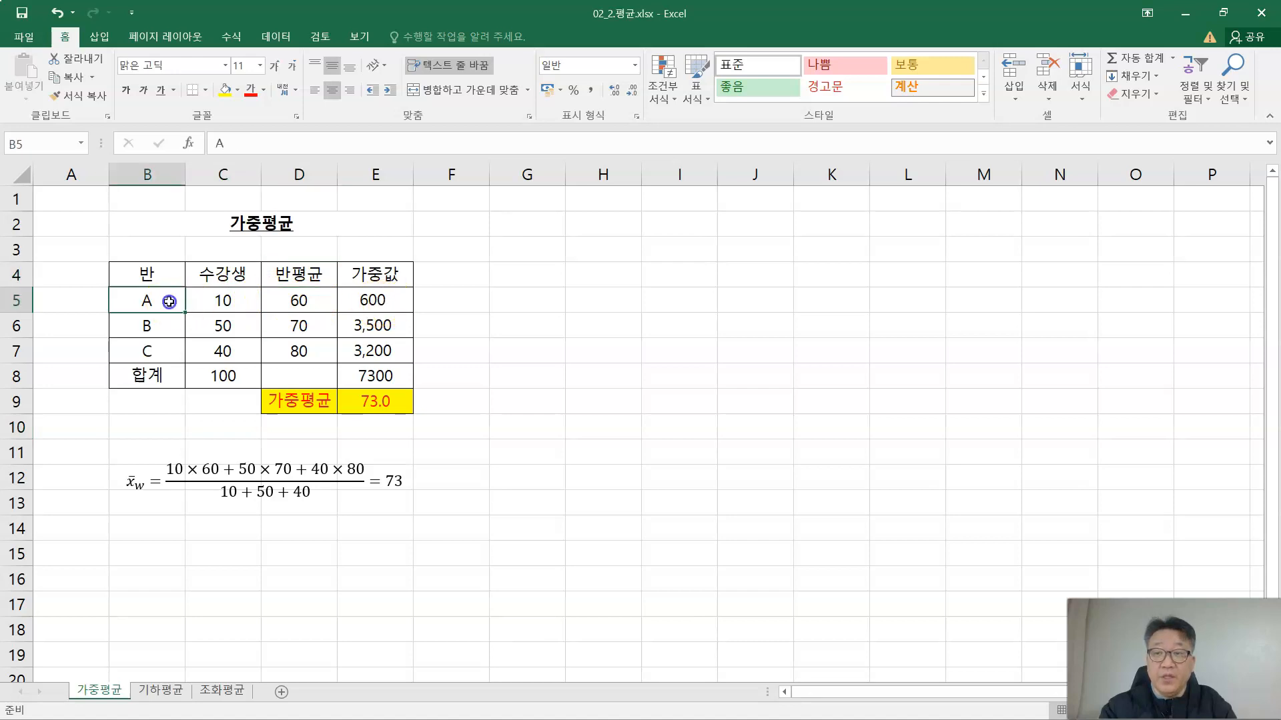
Review the 가중값 formulas of classes A and B and the 합계 formula in E8
{"action": "left_click", "coordinate": [381, 299]}
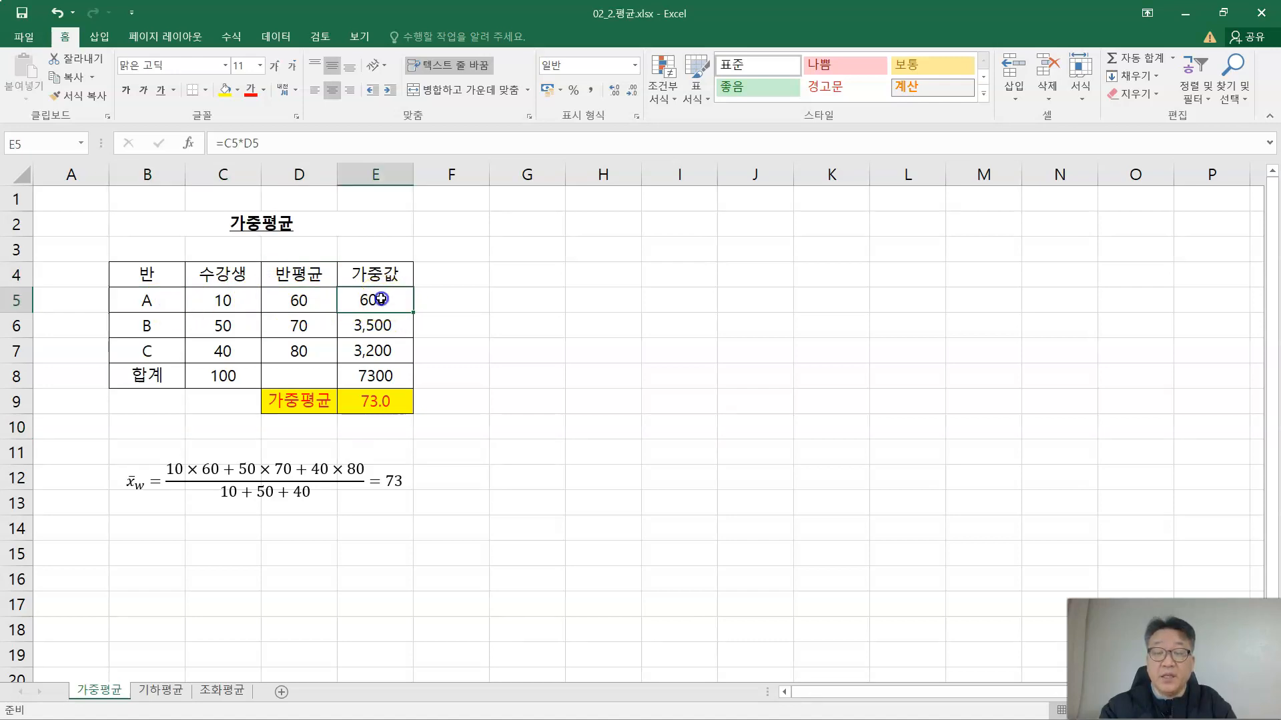
{"action": "left_click", "coordinate": [162, 327]}
{"action": "left_click", "coordinate": [374, 325]}
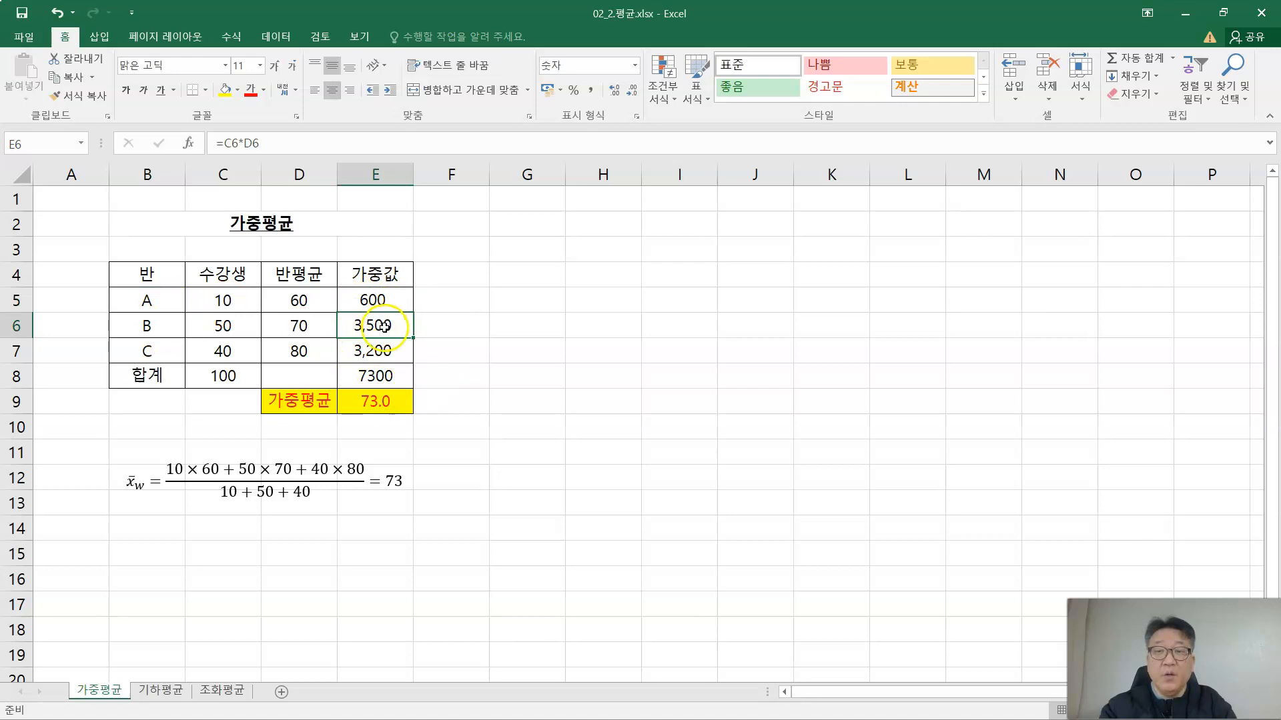
{"action": "left_click", "coordinate": [386, 376]}
{"action": "left_click", "coordinate": [407, 367]}
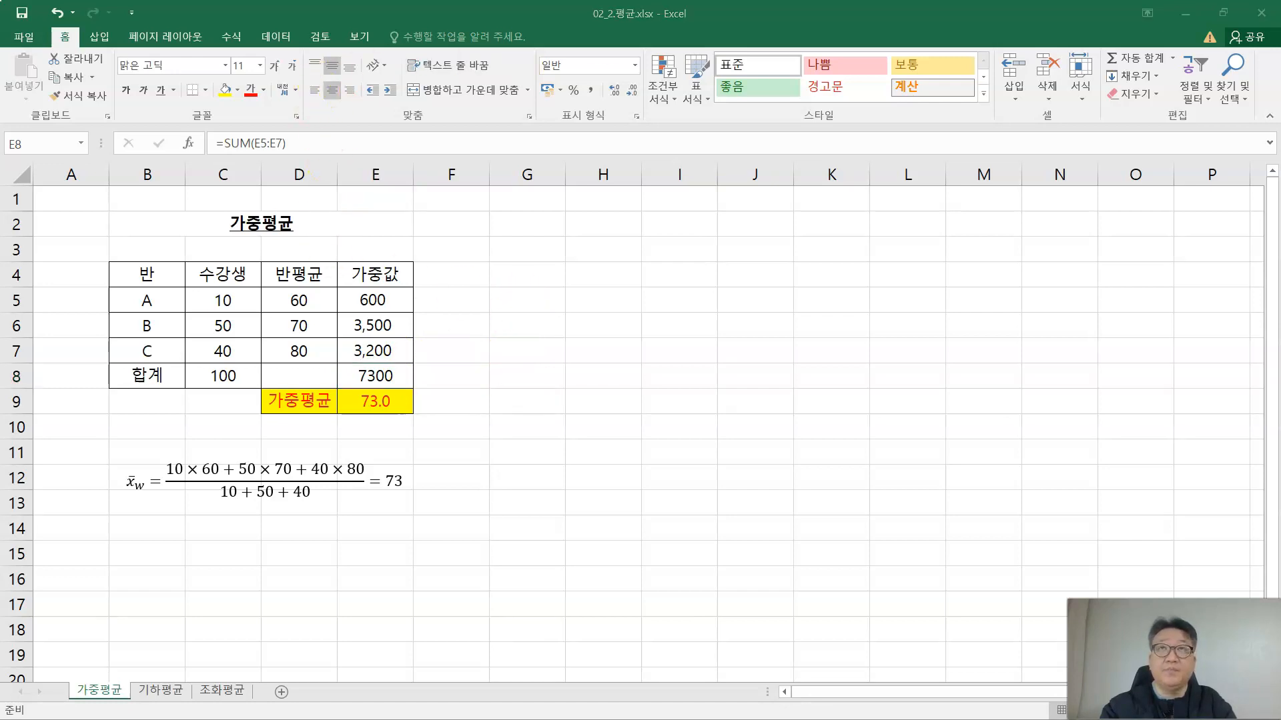
Show all formulas of the 가중평균 sheet in the cells for review and return to displaying values
{"action": "left_click", "coordinate": [239, 38]}
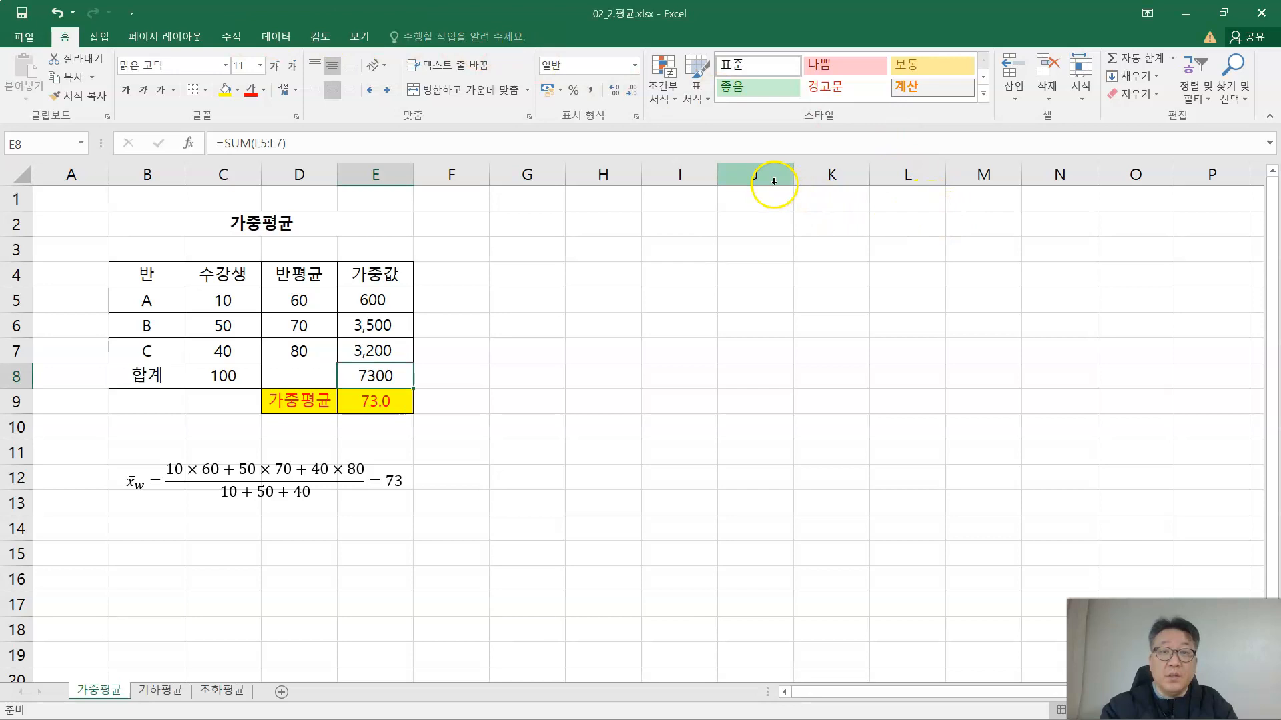
{"action": "left_click", "coordinate": [228, 37]}
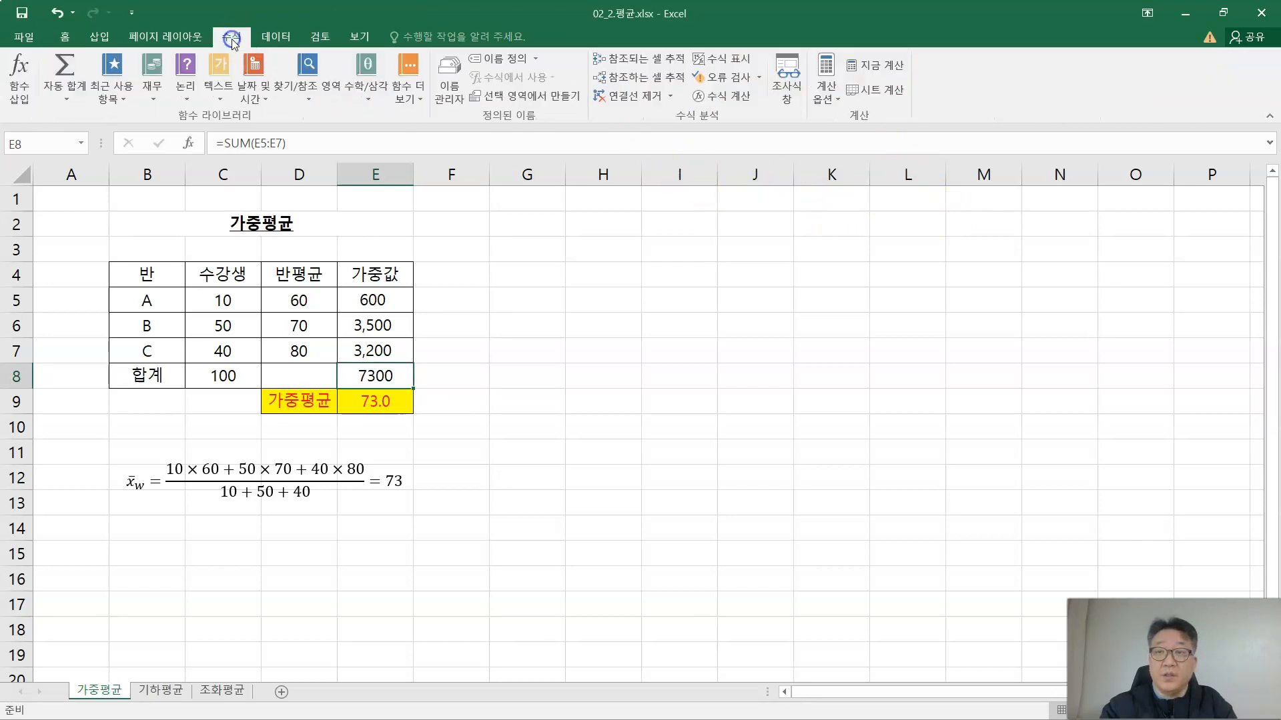
{"action": "left_click", "coordinate": [724, 60]}
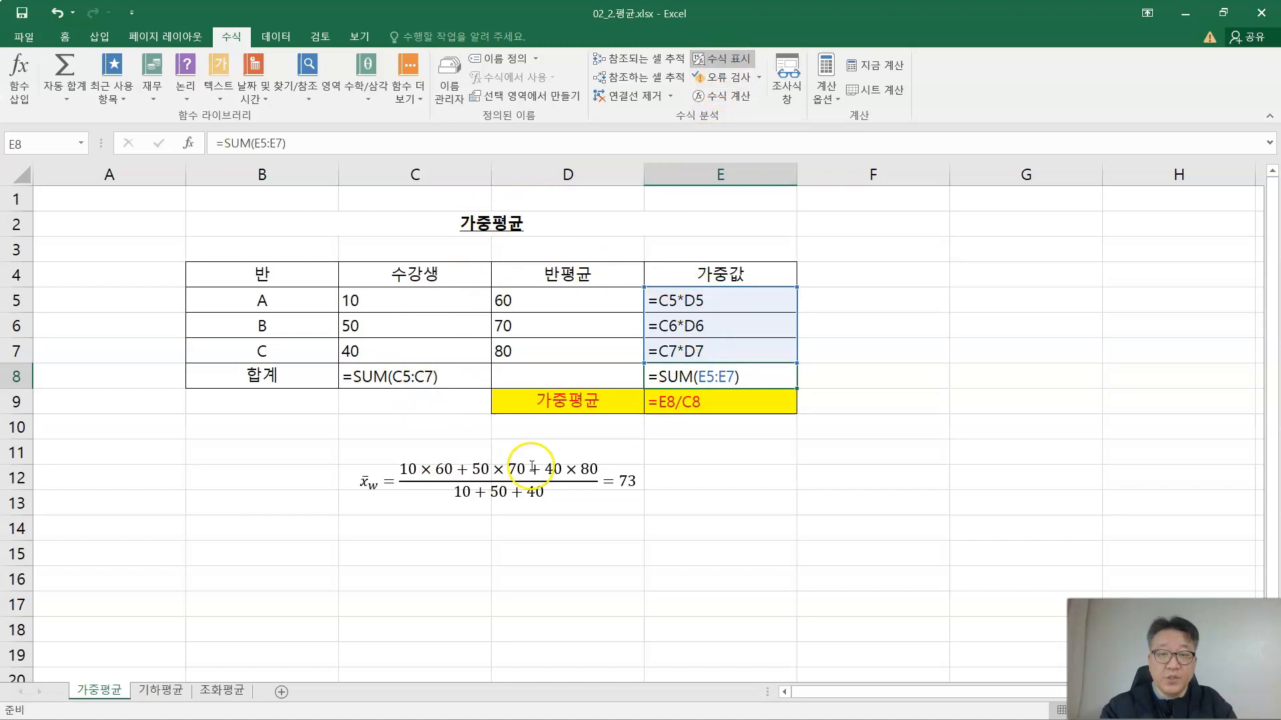
{"action": "left_click", "coordinate": [727, 61]}
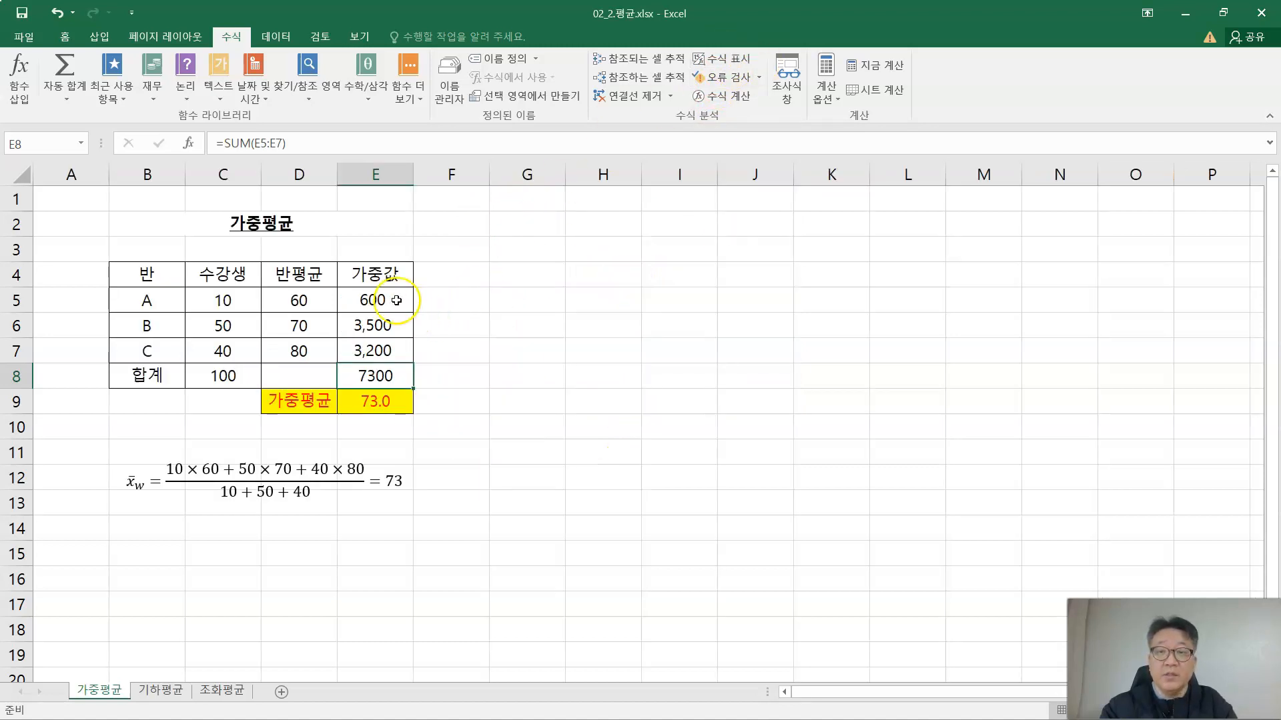
{"action": "left_click", "coordinate": [68, 37]}
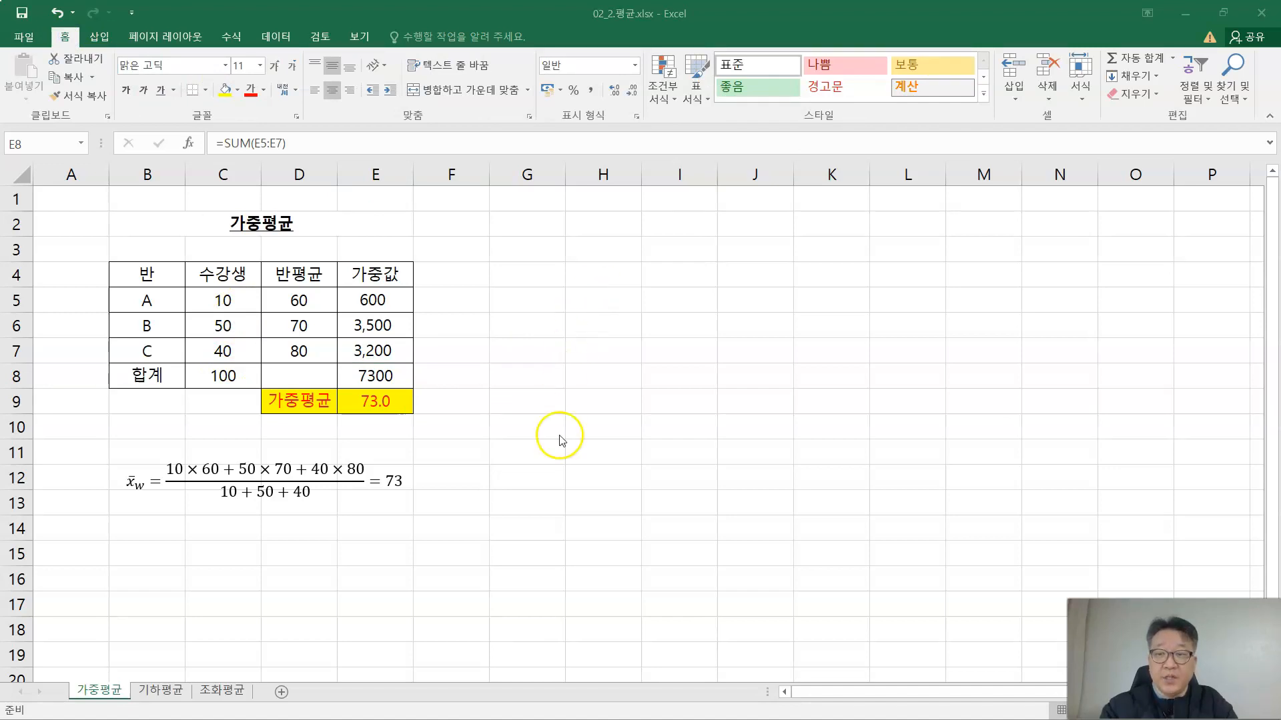
Switch to the 기하평균 sheet with the yearly 수익 table and the CAGR formula
{"action": "left_click", "coordinate": [165, 696]}
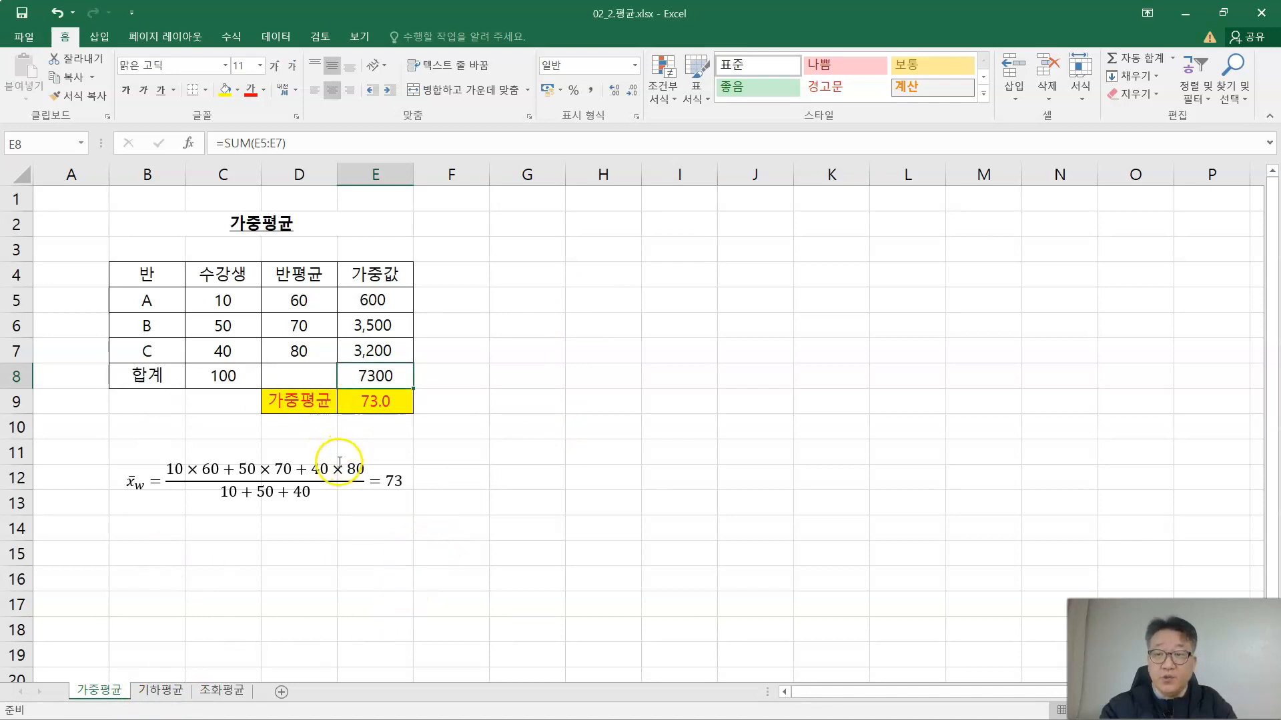
{"action": "left_click", "coordinate": [174, 691]}
{"action": "left_click", "coordinate": [377, 524]}
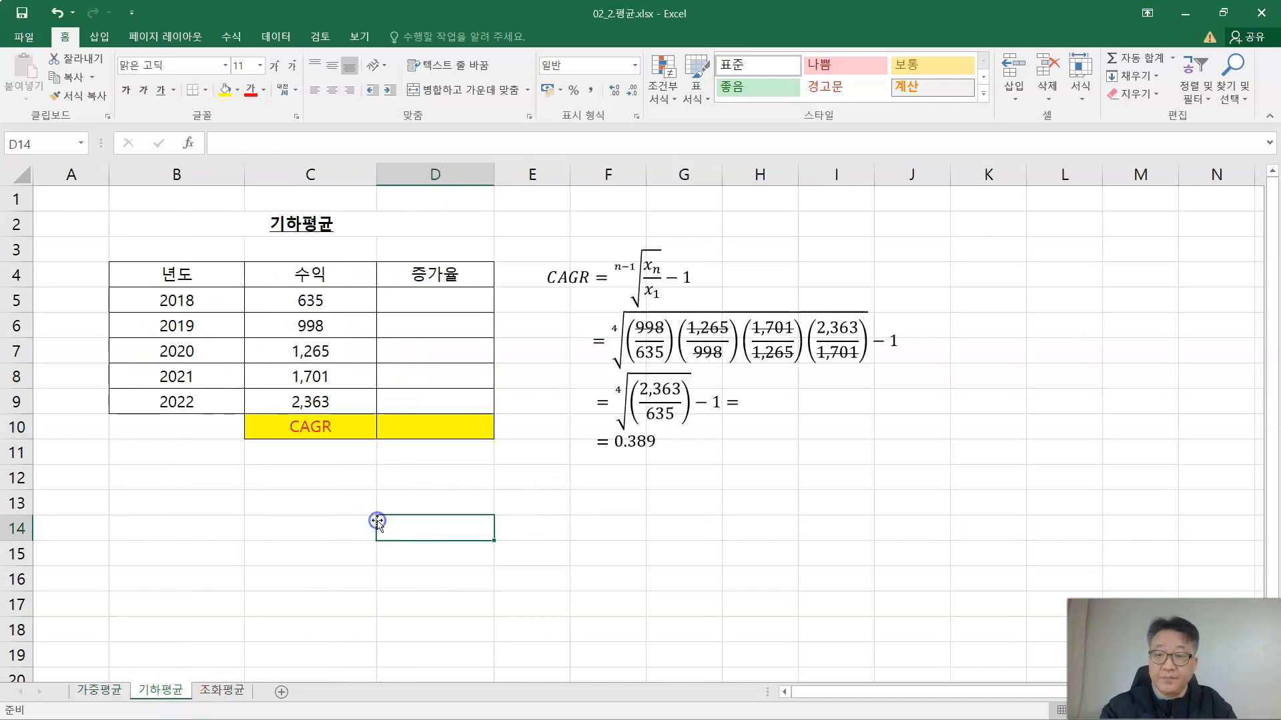
{"action": "left_click", "coordinate": [551, 477]}
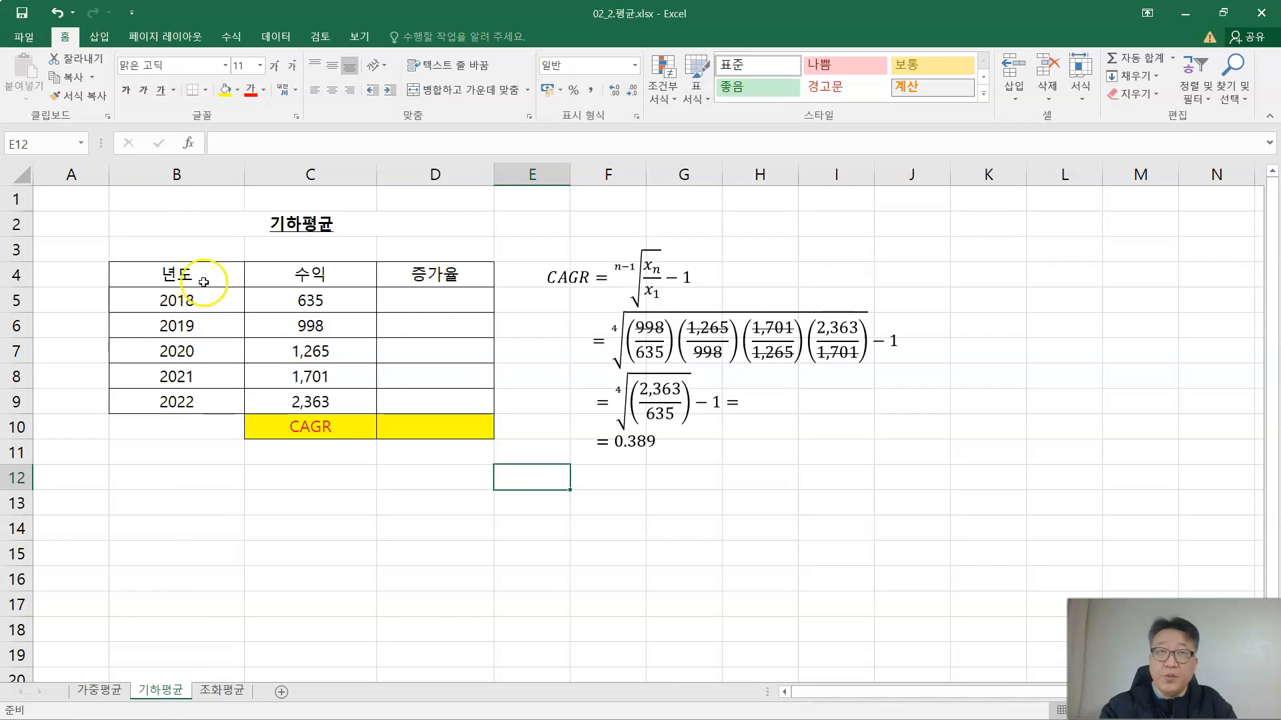
{"action": "left_click", "coordinate": [302, 476]}
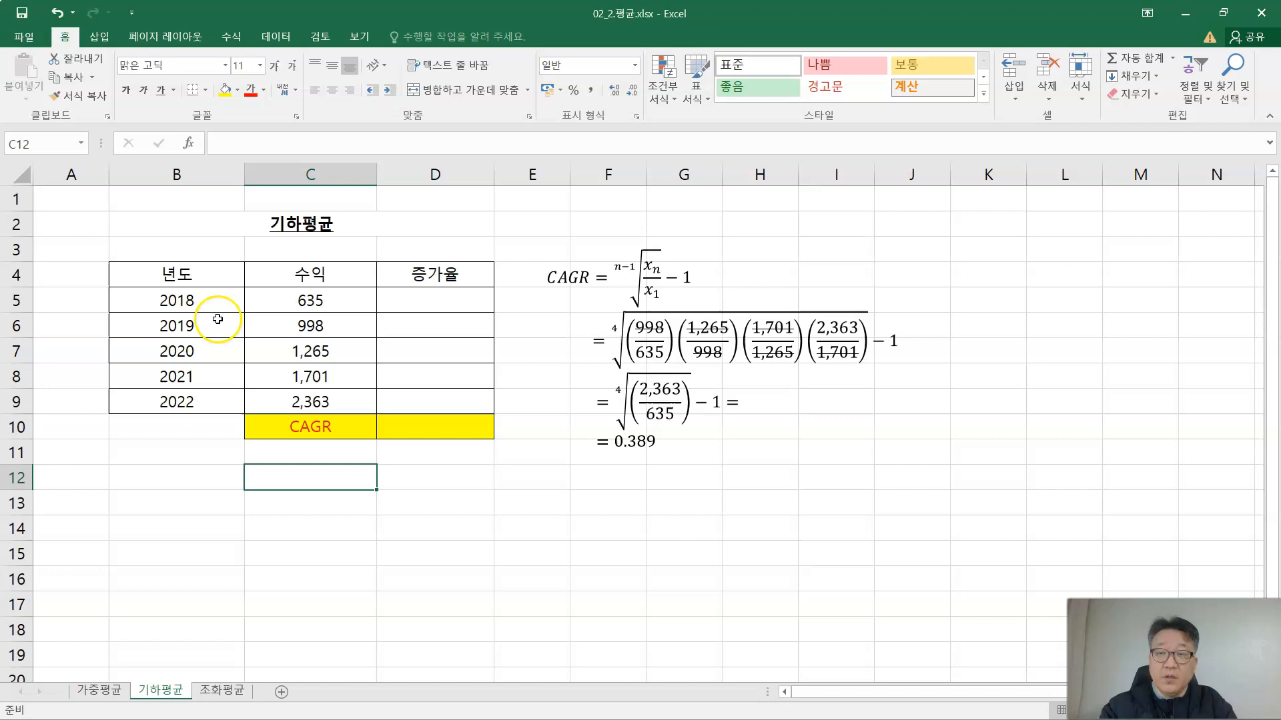
Enter the formula =(C6/C5) in D6 to calculate the 2019 to 2018 수익 ratio
{"action": "left_click", "coordinate": [335, 324]}
{"action": "left_click", "coordinate": [434, 322]}
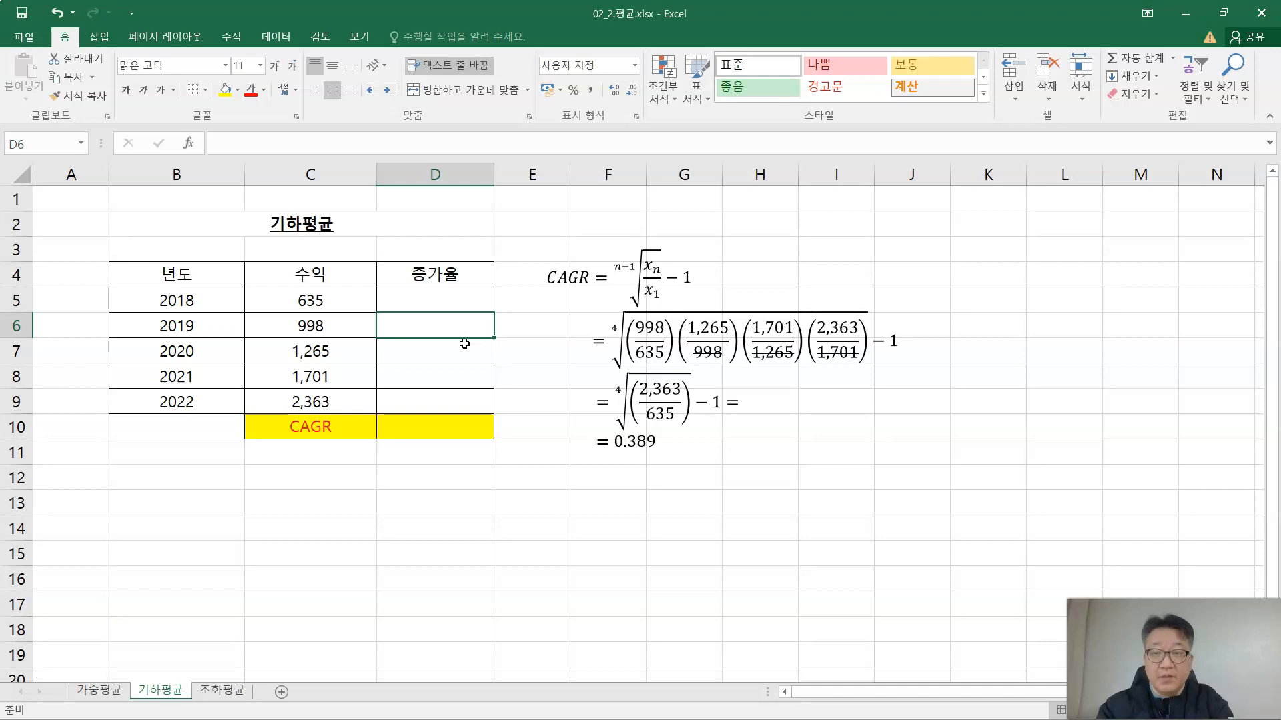
{"action": "type", "text": "="}
{"action": "key", "text": "Left"}
{"action": "type", "text": "/"}
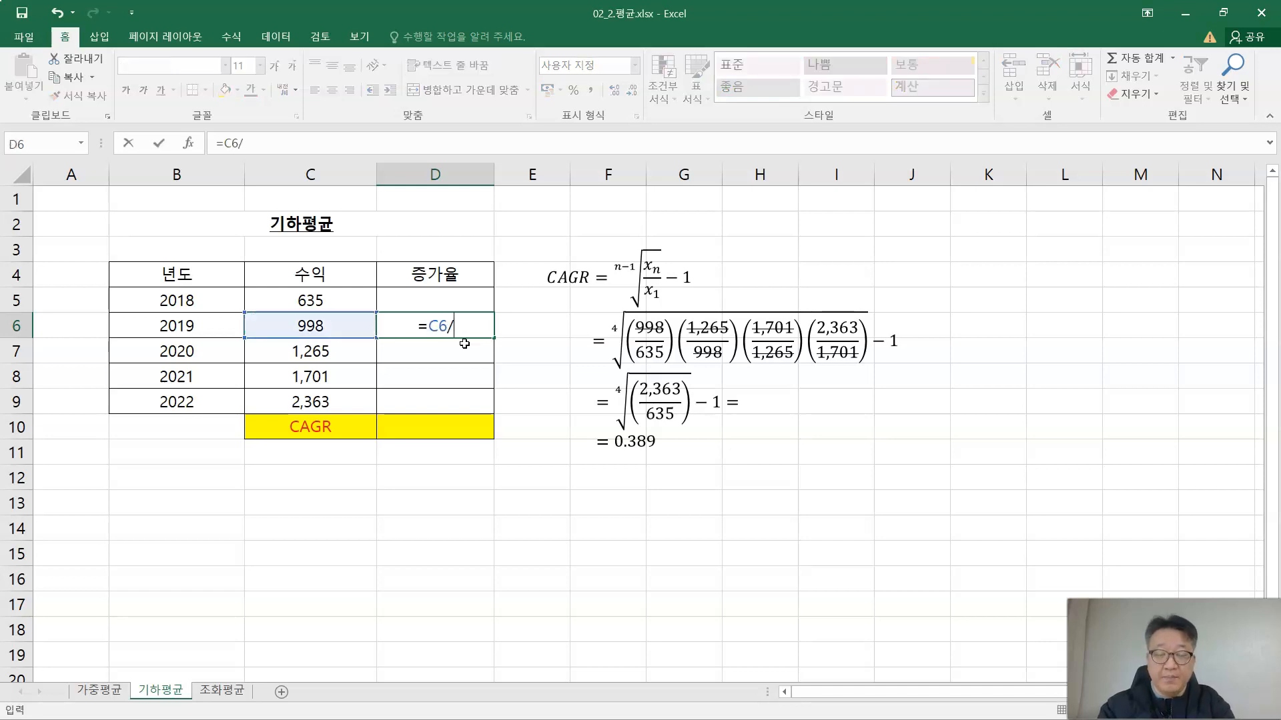
{"action": "key", "text": "Up"}
{"action": "key", "text": "Left"}
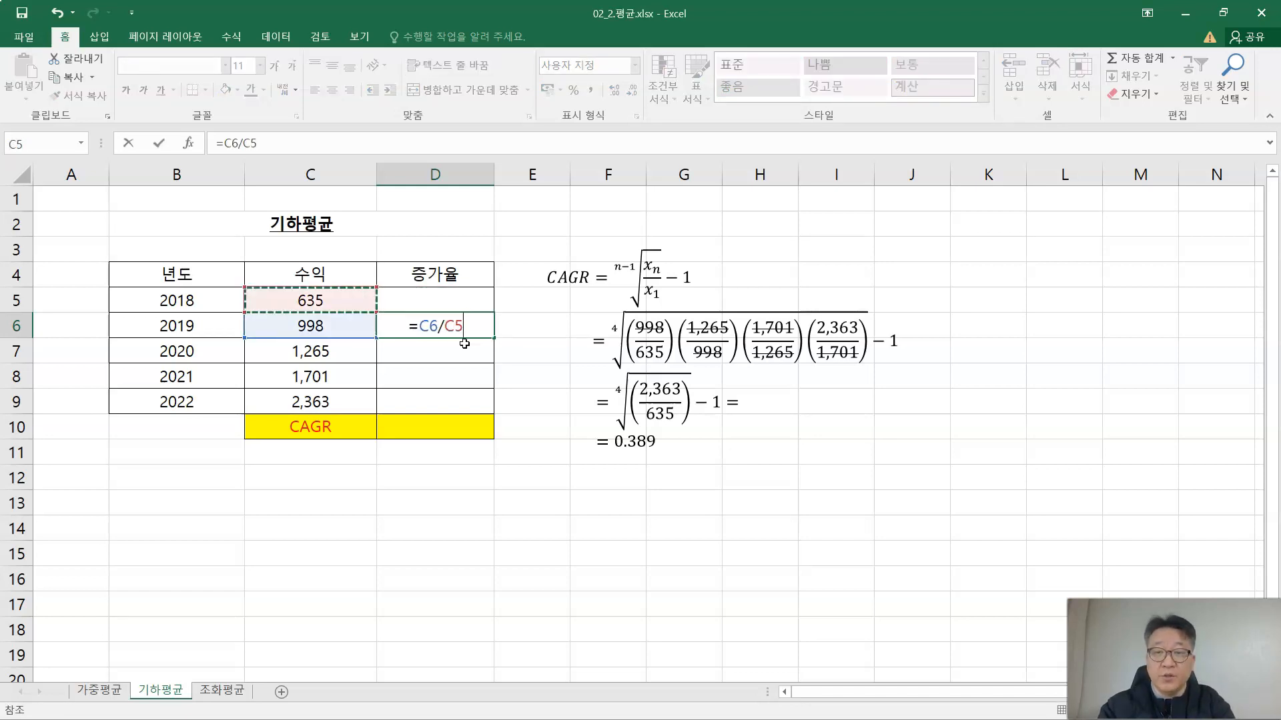
{"action": "type", "text": ")"}
{"action": "left_click", "coordinate": [425, 325]}
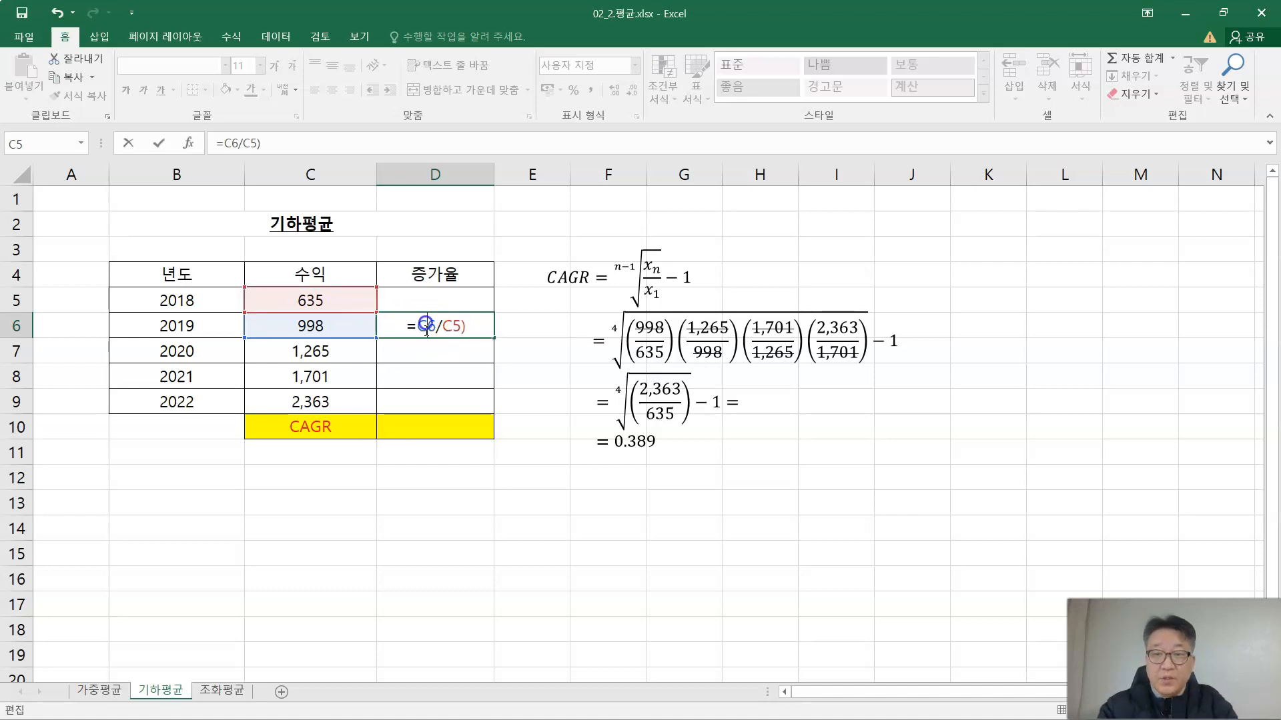
{"action": "type", "text": "("}
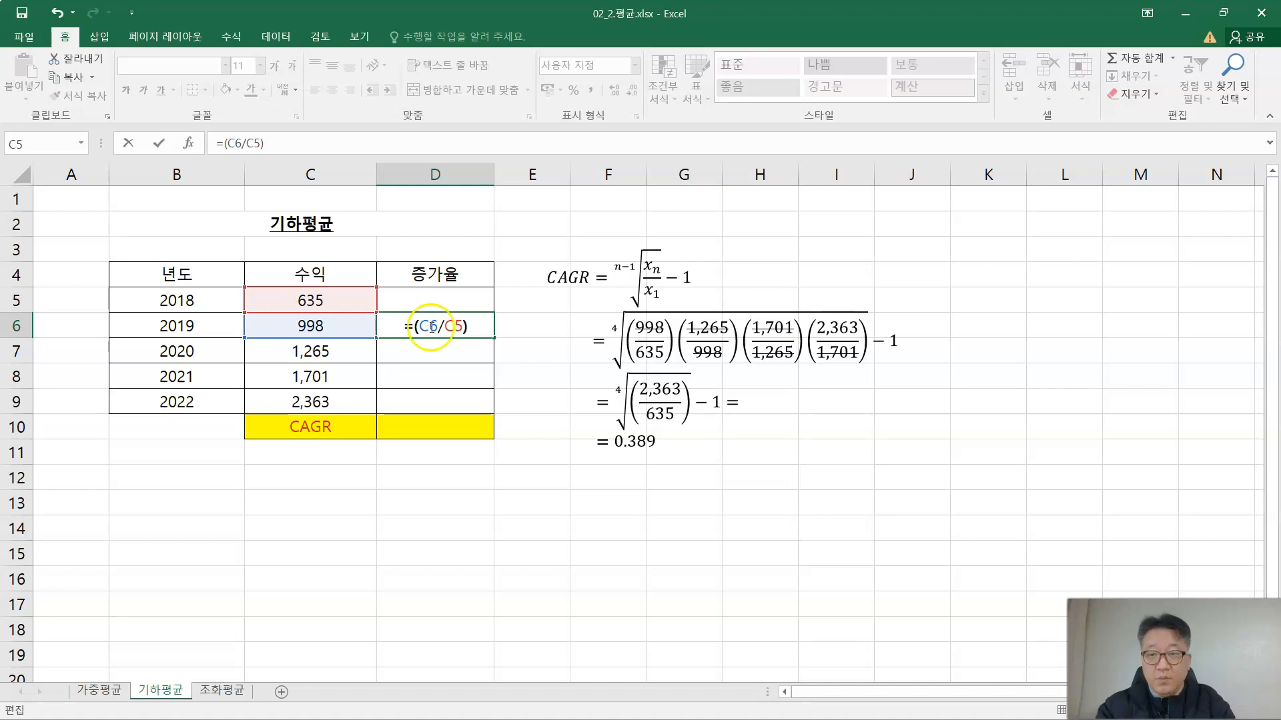
{"action": "left_click", "coordinate": [482, 326]}
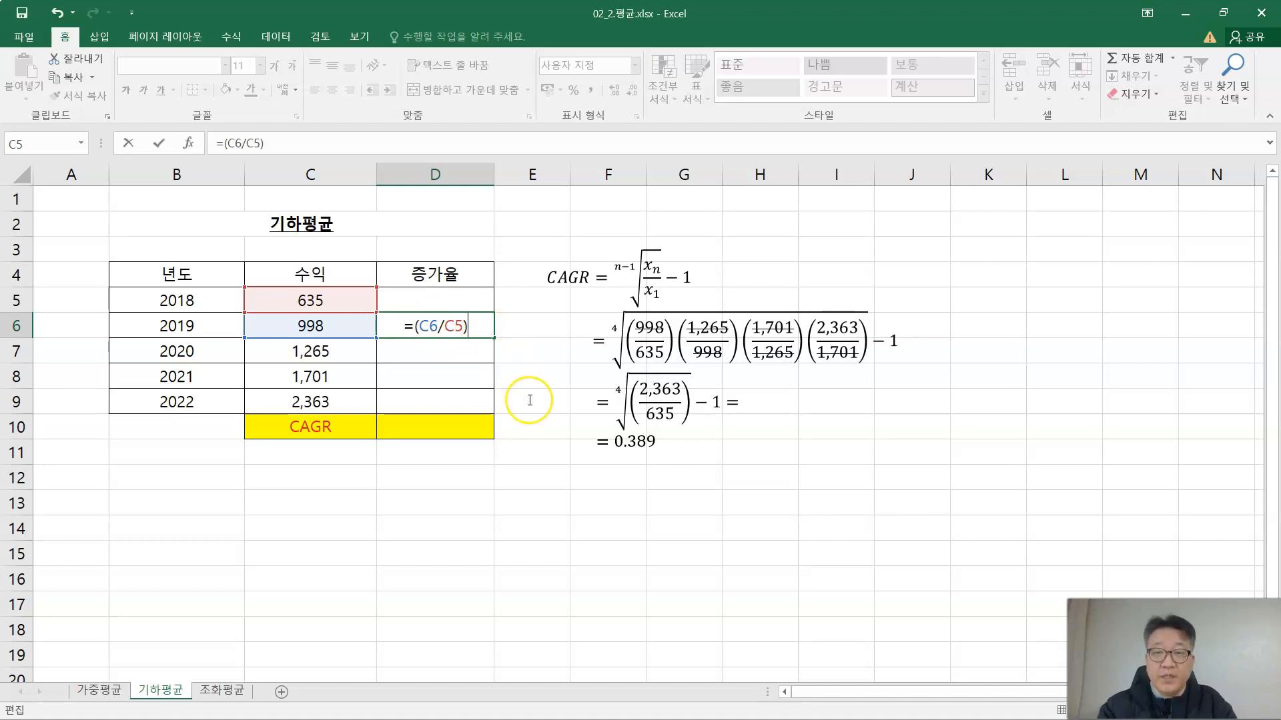
{"action": "key", "text": "Return"}
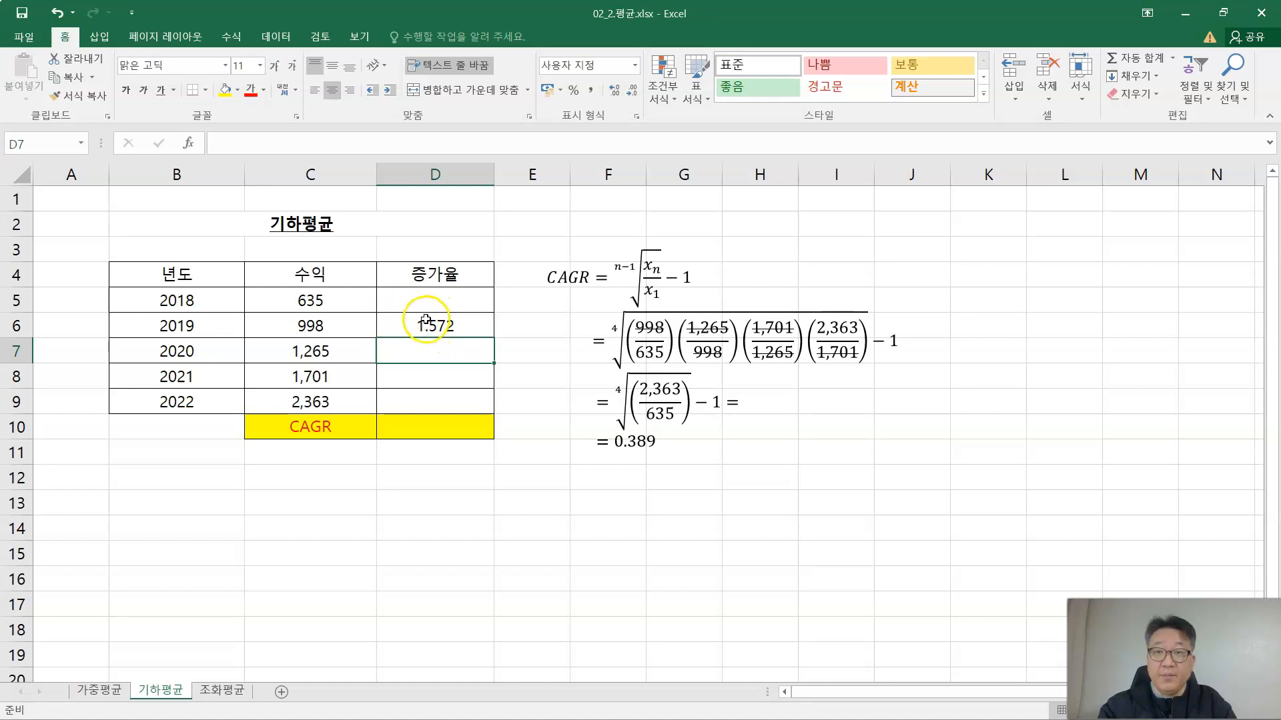
Change the 2019 증가율 formula in D6 to =(C6/C5)-1 and copy it down through 2022 in D9
{"action": "left_click", "coordinate": [451, 326]}
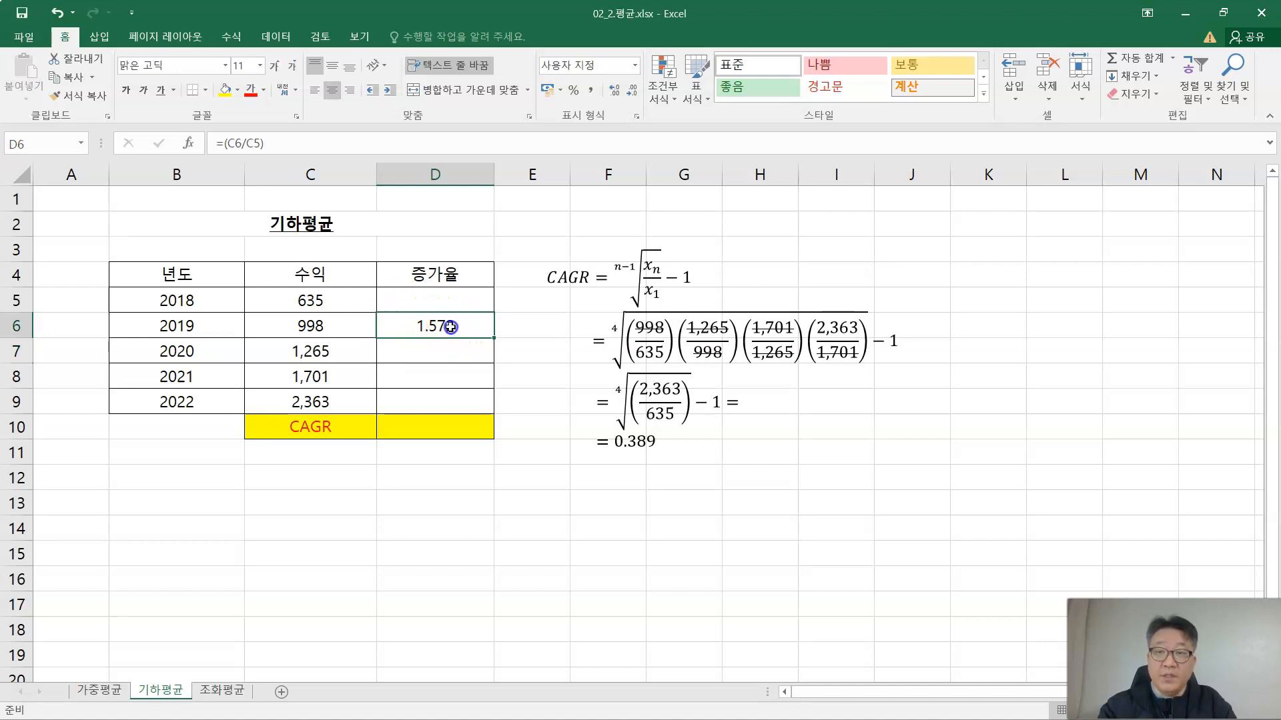
{"action": "left_click", "coordinate": [344, 144]}
{"action": "type", "text": "-1"}
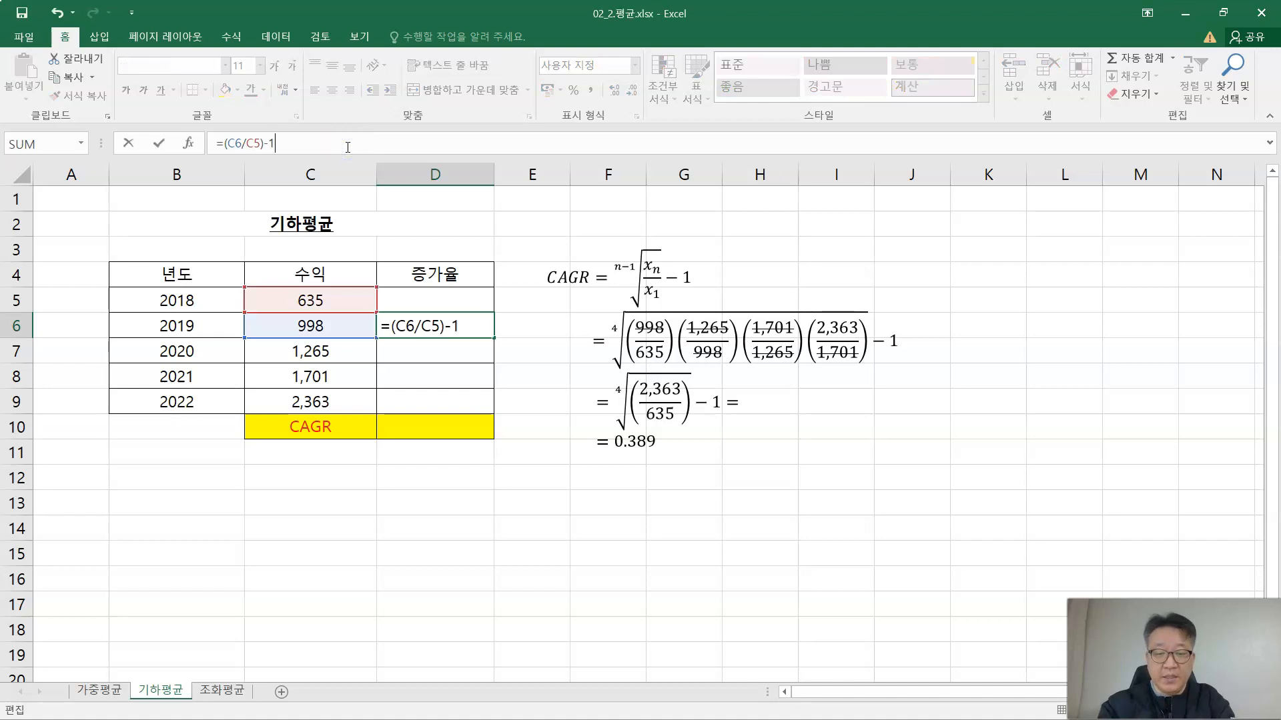
{"action": "key", "text": "Return"}
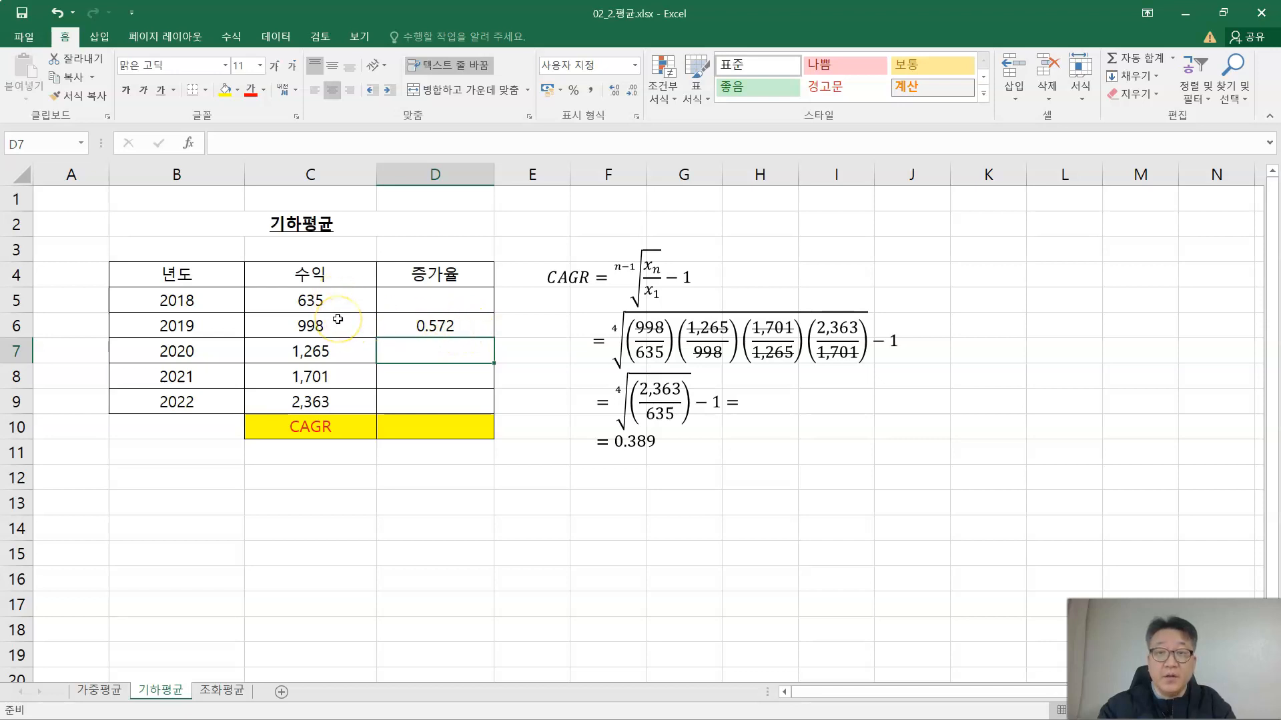
{"action": "left_click", "coordinate": [448, 326]}
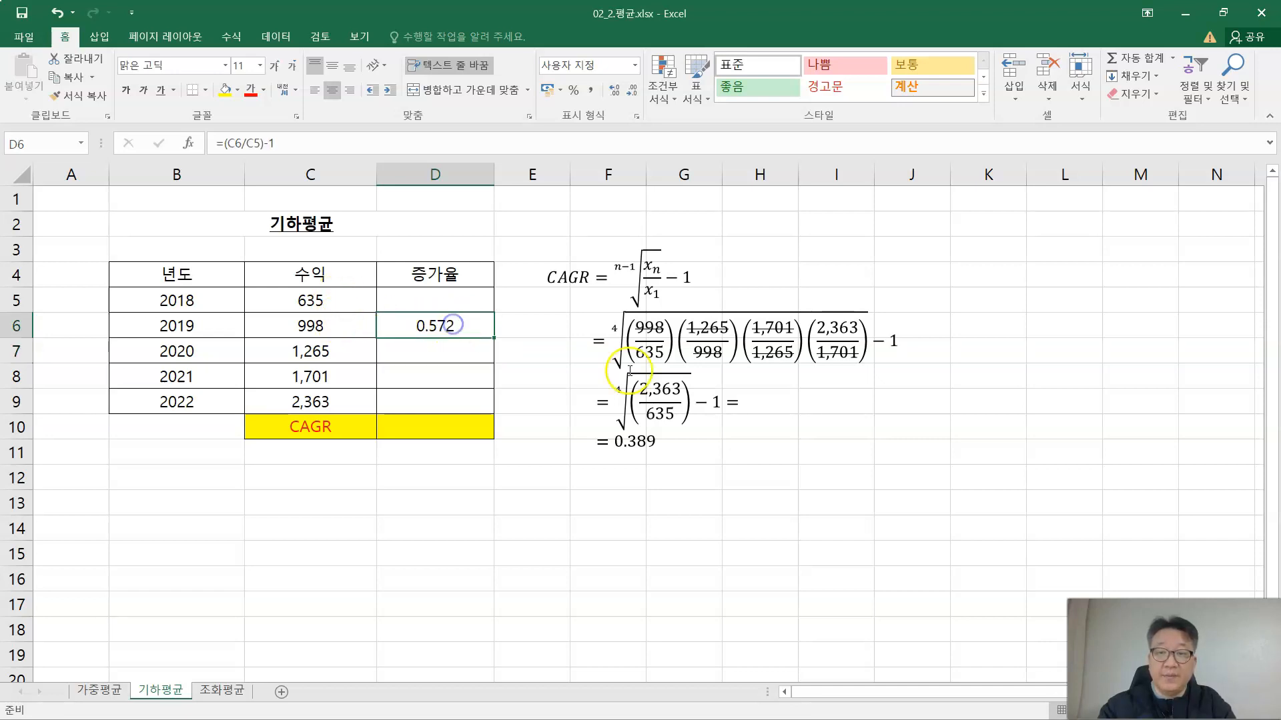
{"action": "left_click_drag", "start_coordinate": [494, 347], "coordinate": [489, 408]}
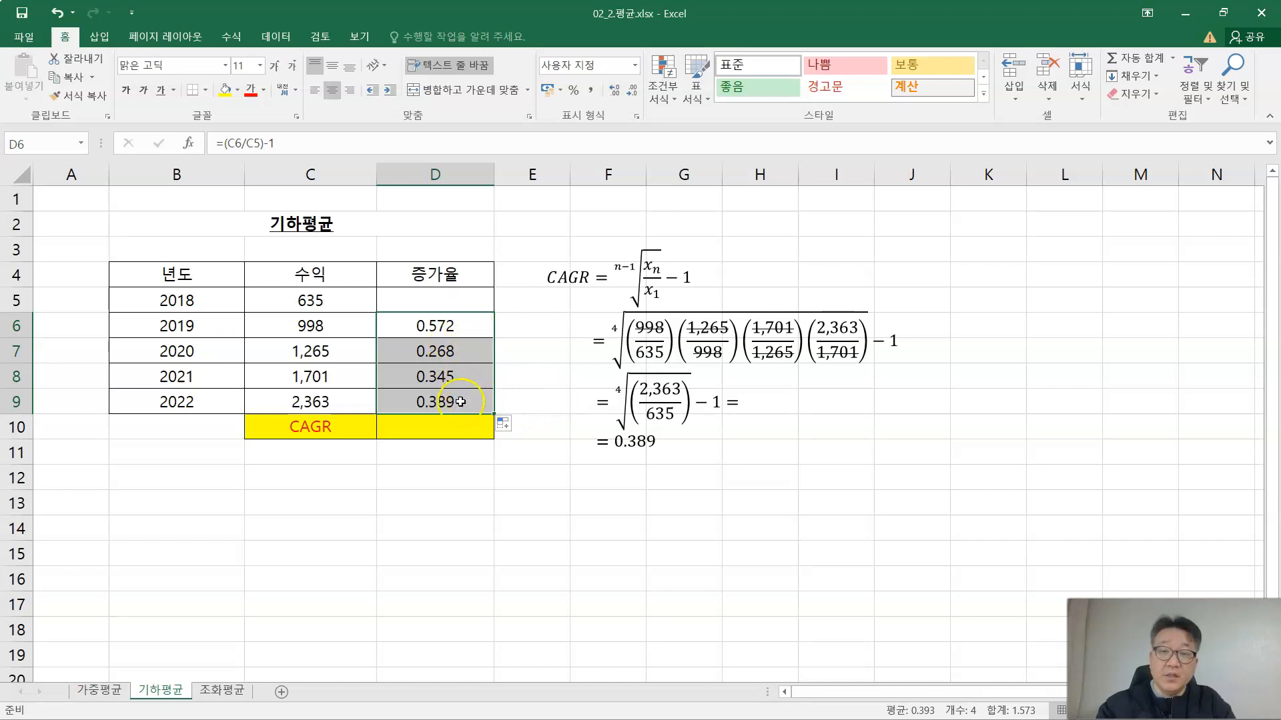
Calculate the arithmetic average of the 증가율 values D6:D9 in D11 for comparison and clear that cell again
{"action": "left_click", "coordinate": [447, 456]}
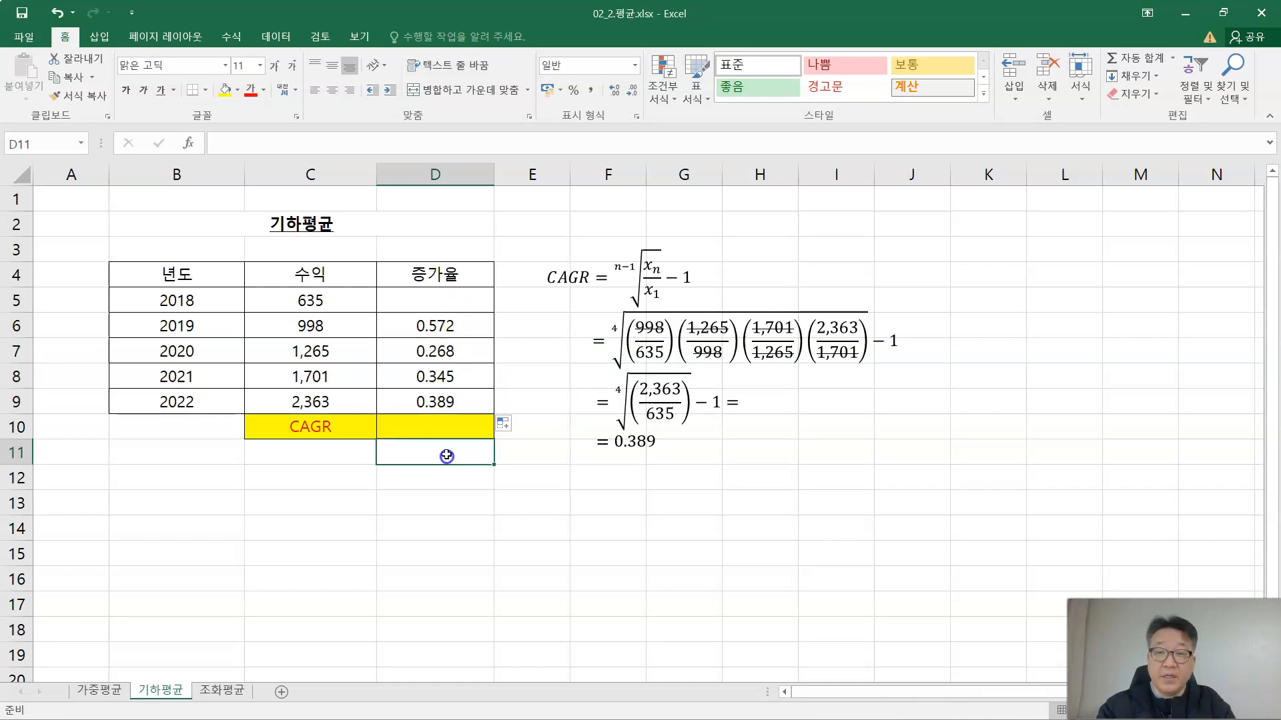
{"action": "left_click", "coordinate": [1173, 58]}
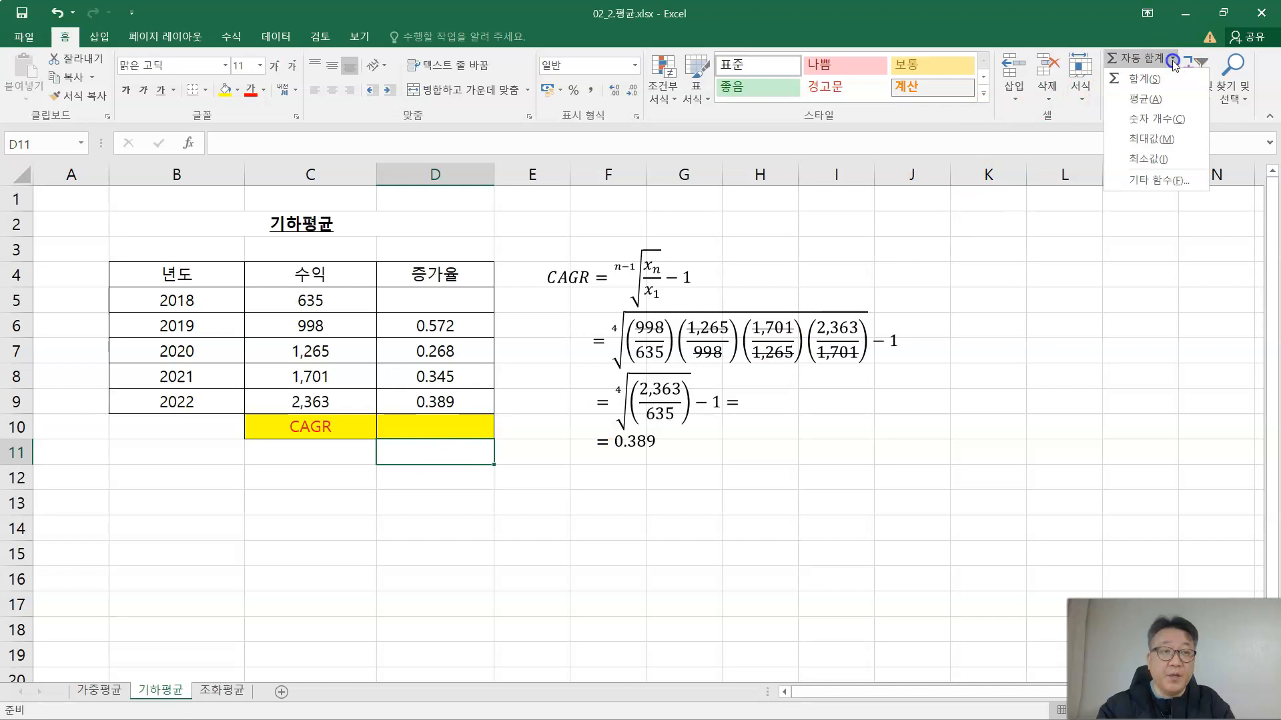
{"action": "left_click", "coordinate": [1159, 102]}
{"action": "left_click_drag", "start_coordinate": [467, 326], "coordinate": [454, 399]}
{"action": "key", "text": "Return"}
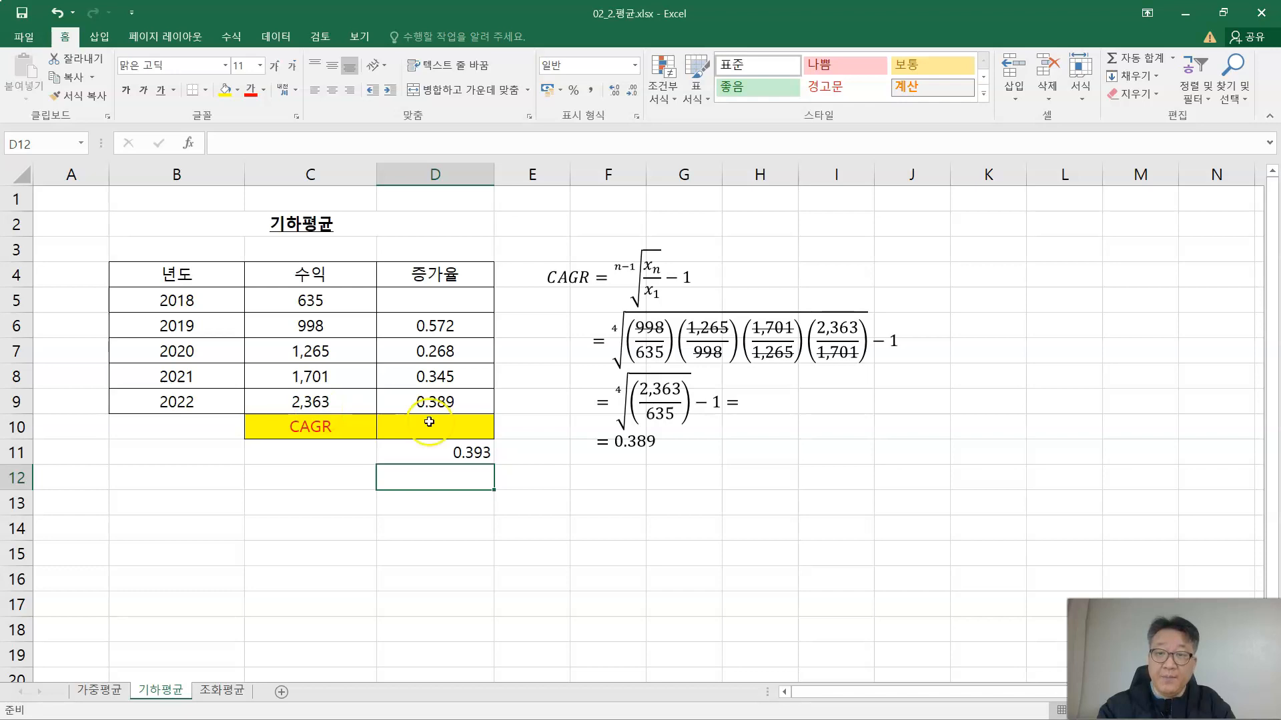
{"action": "left_click", "coordinate": [472, 448]}
{"action": "key", "text": "Delete"}
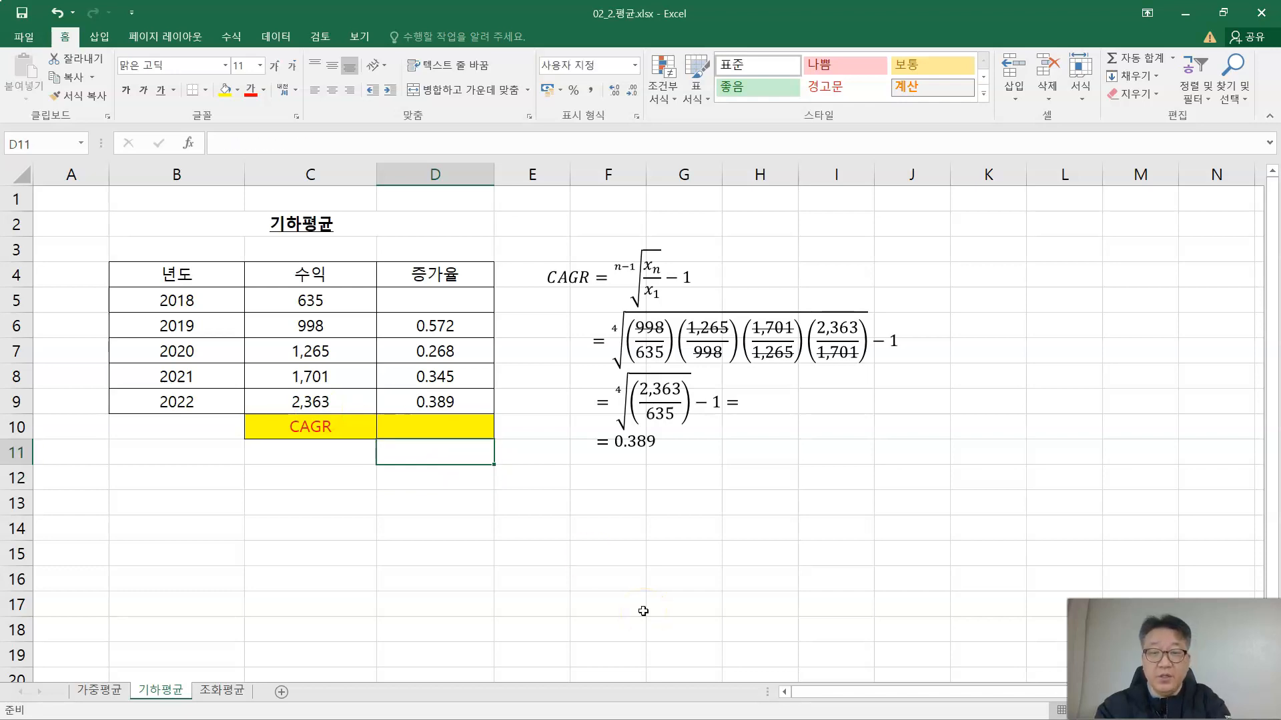
Enter the 2022 to 2018 수익 ratio =(C9/C5) in the CAGR cell D10
{"action": "left_click", "coordinate": [430, 427]}
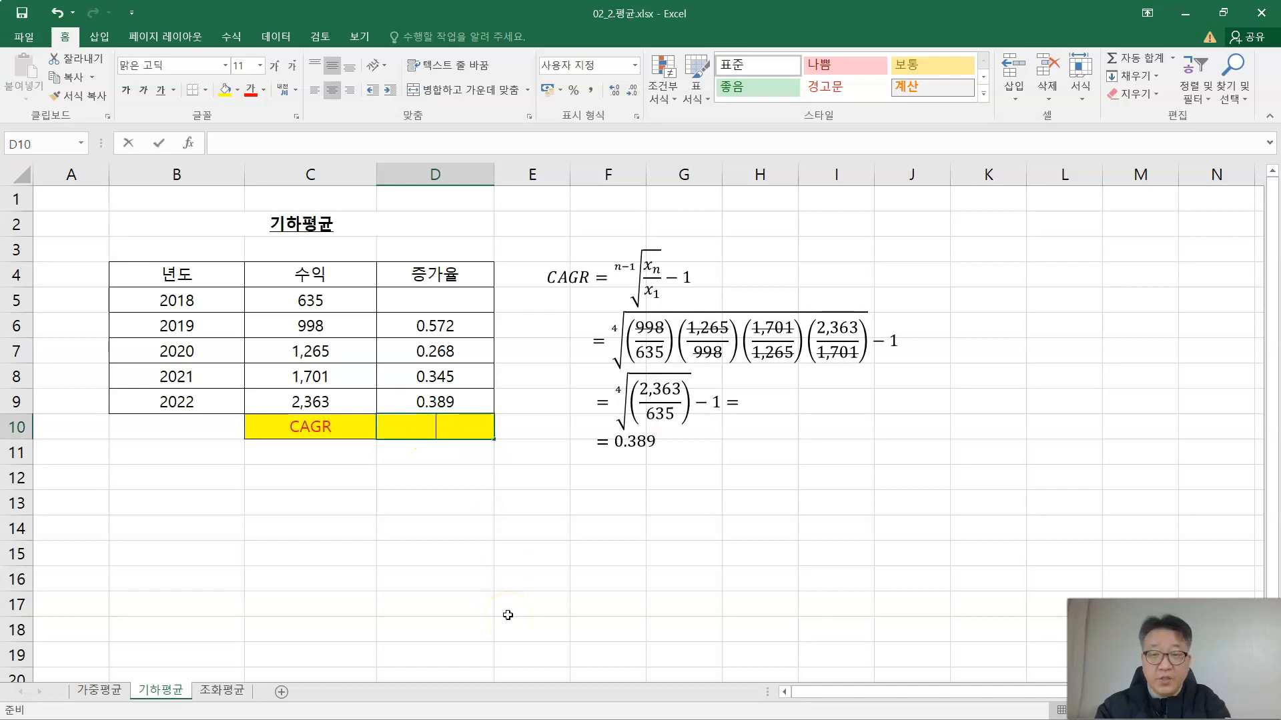
{"action": "type", "text": "="}
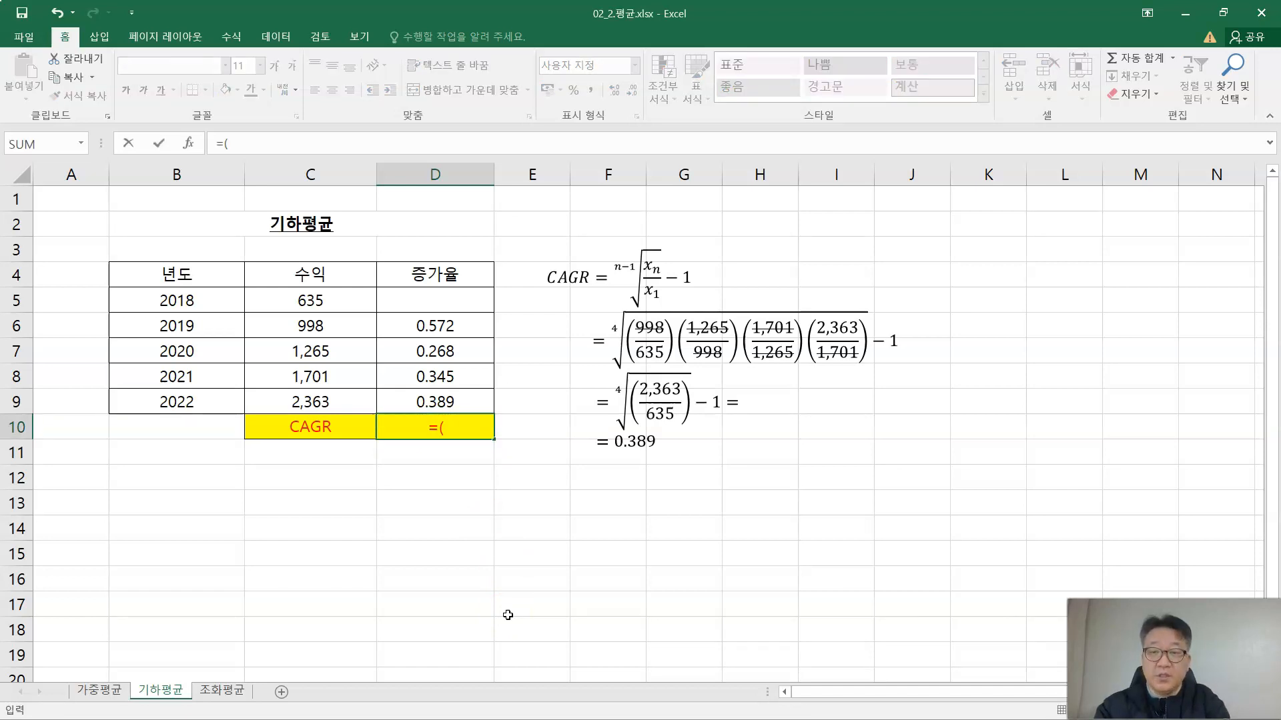
{"action": "type", "text": "("}
{"action": "left_click", "coordinate": [339, 401]}
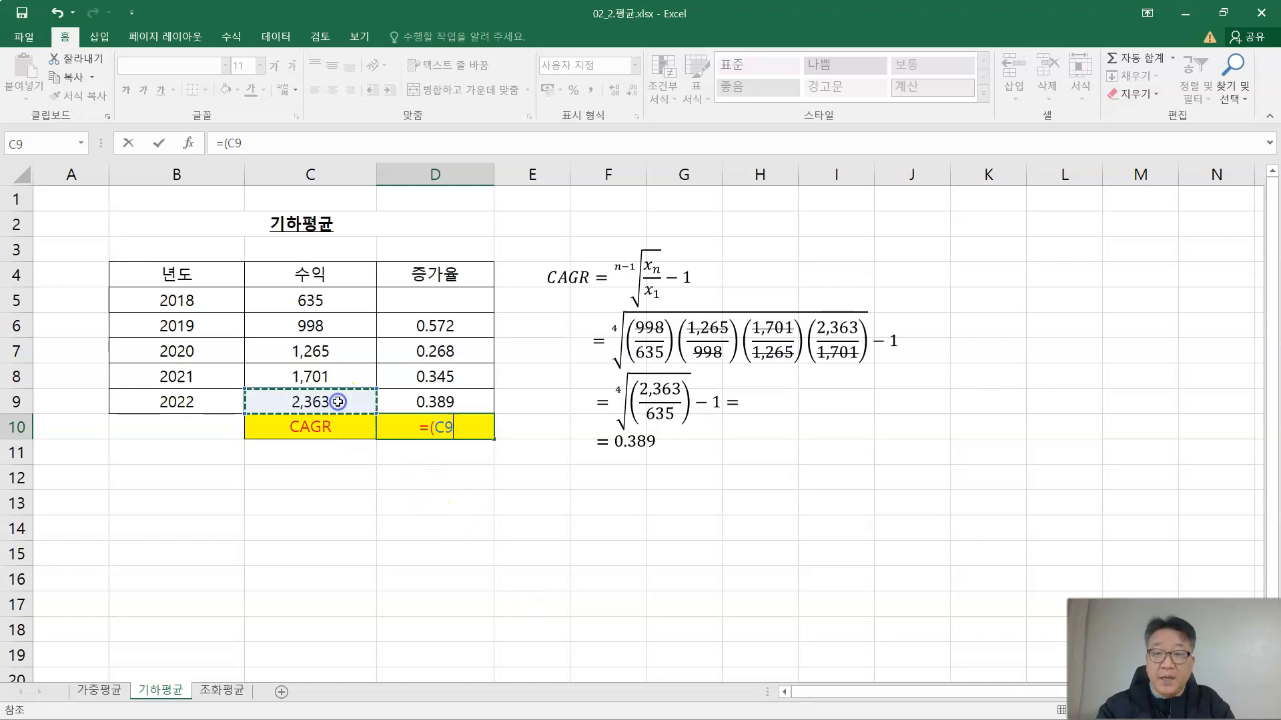
{"action": "type", "text": "/"}
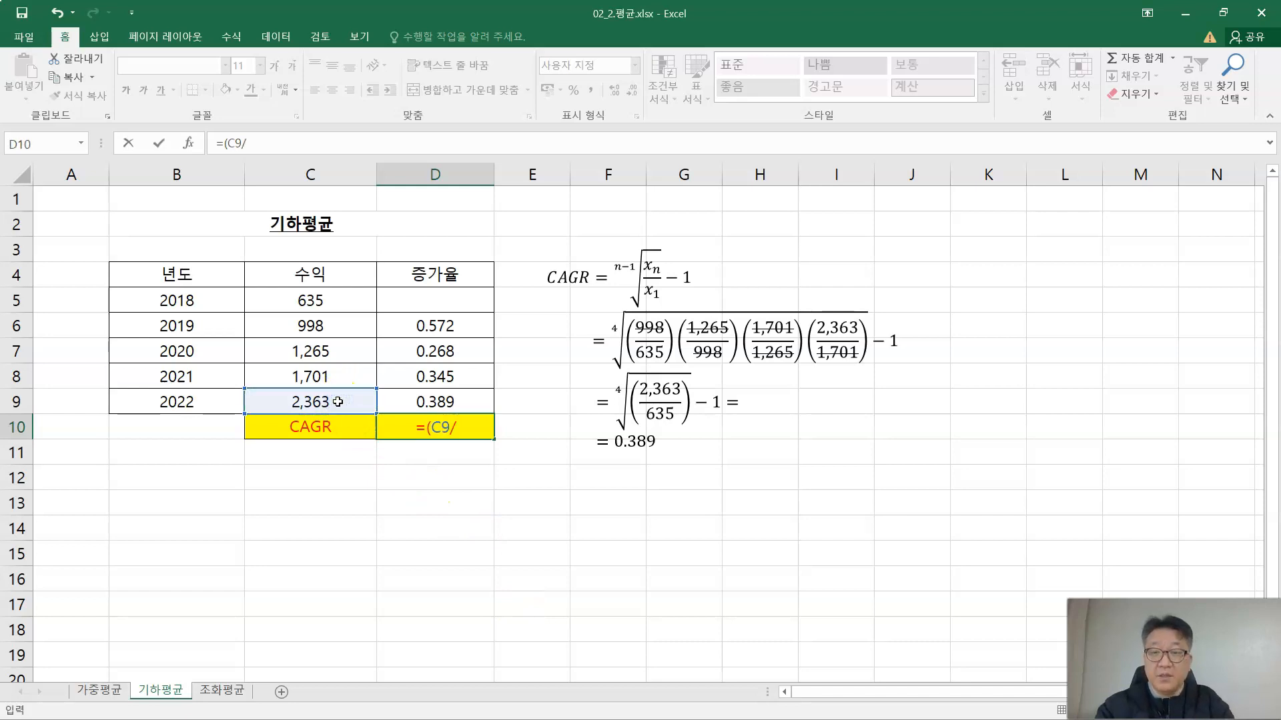
{"action": "left_click", "coordinate": [338, 301]}
{"action": "type", "text": ")"}
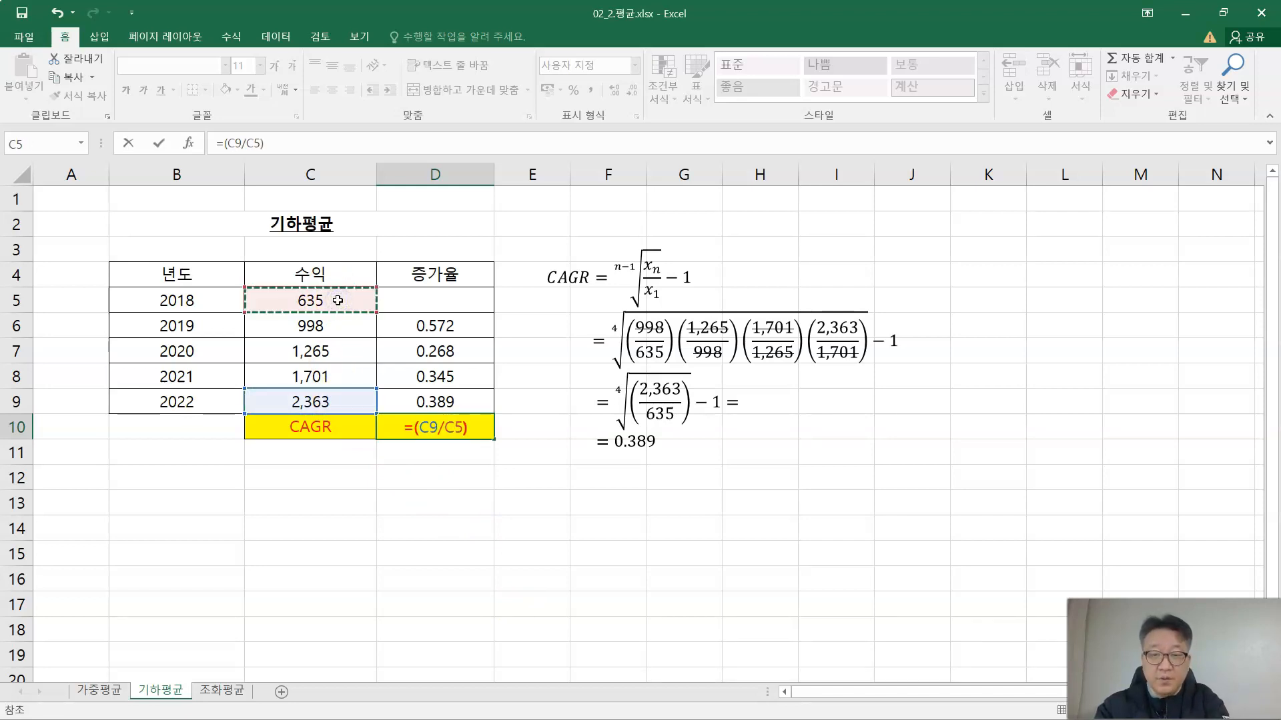
{"action": "key", "text": "Return"}
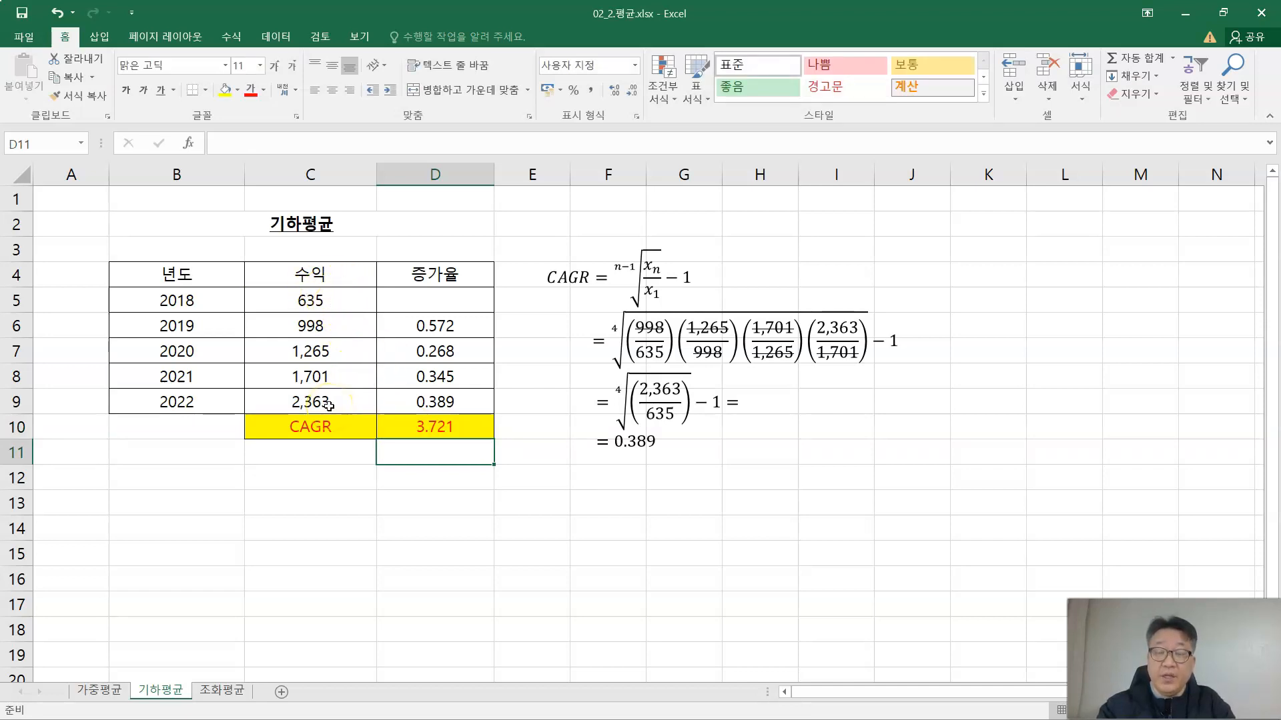
{"action": "left_click", "coordinate": [470, 428]}
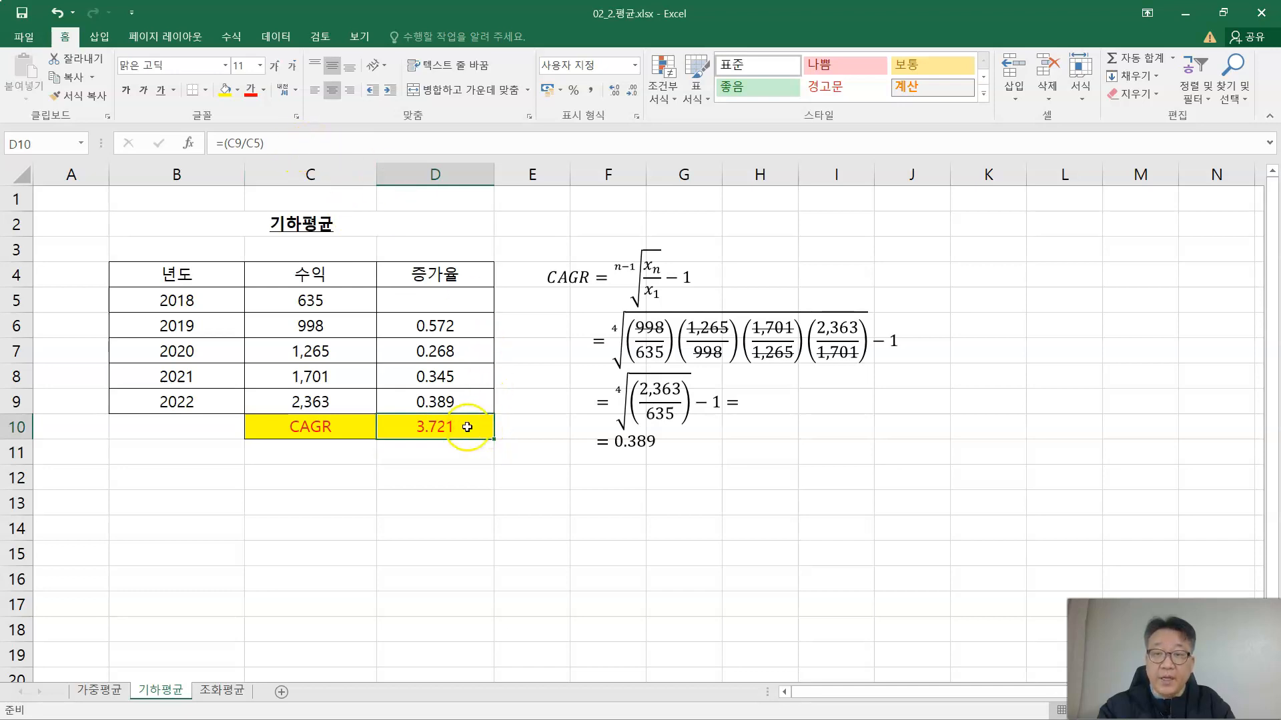
Try raising the 수익 ratio in D10 to a whole power, entering =(C9/C5)^2 and =(C9/C5)^3
{"action": "double_click", "coordinate": [467, 428]}
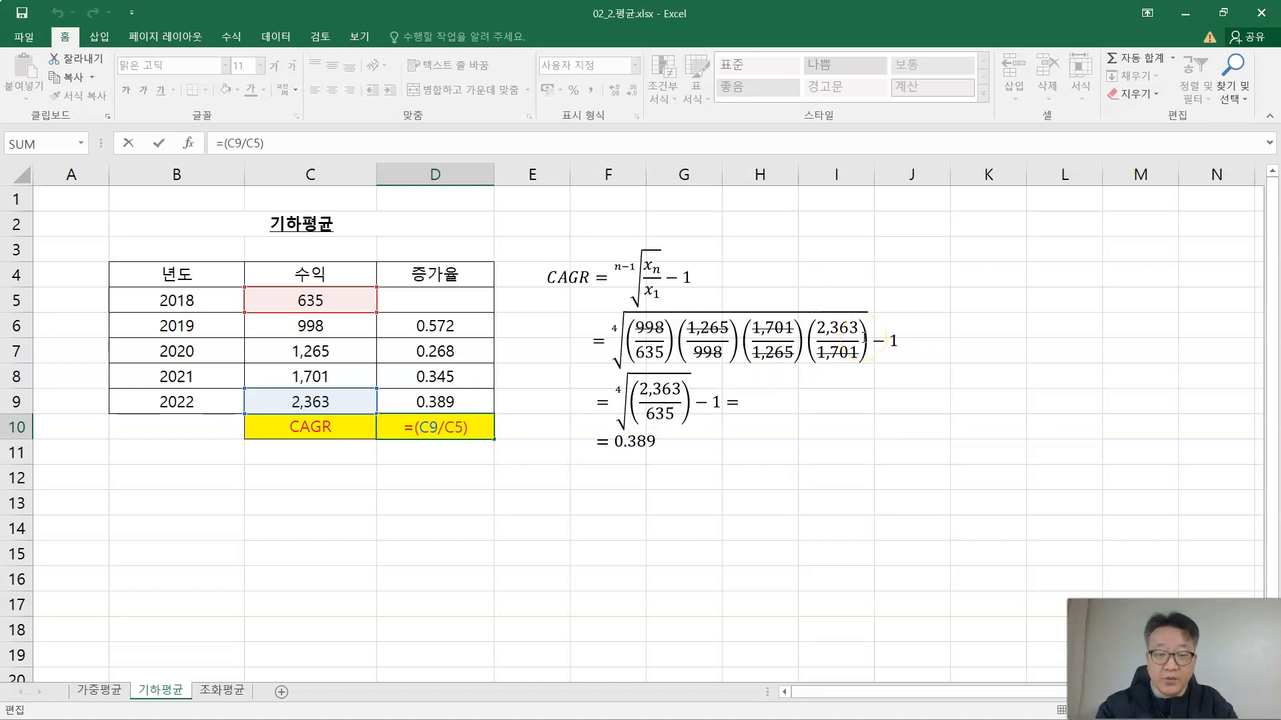
{"action": "type", "text": "^"}
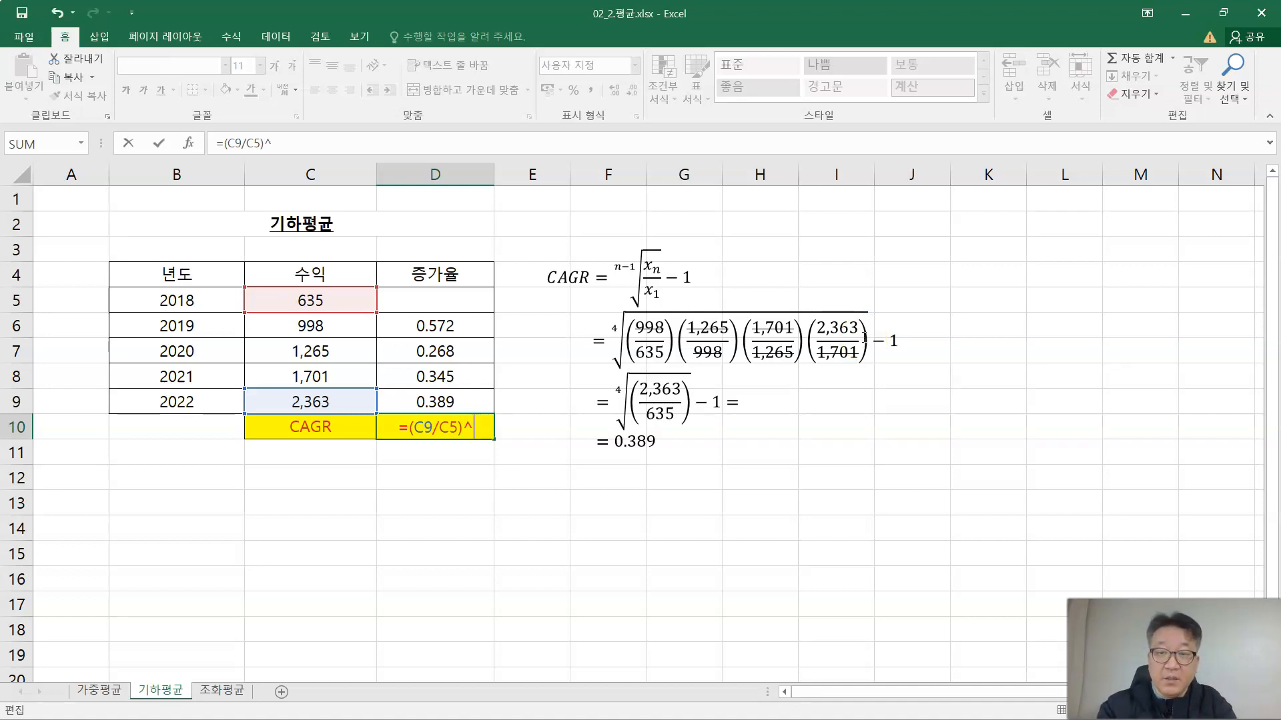
{"action": "type", "text": "2"}
{"action": "key", "text": "Return"}
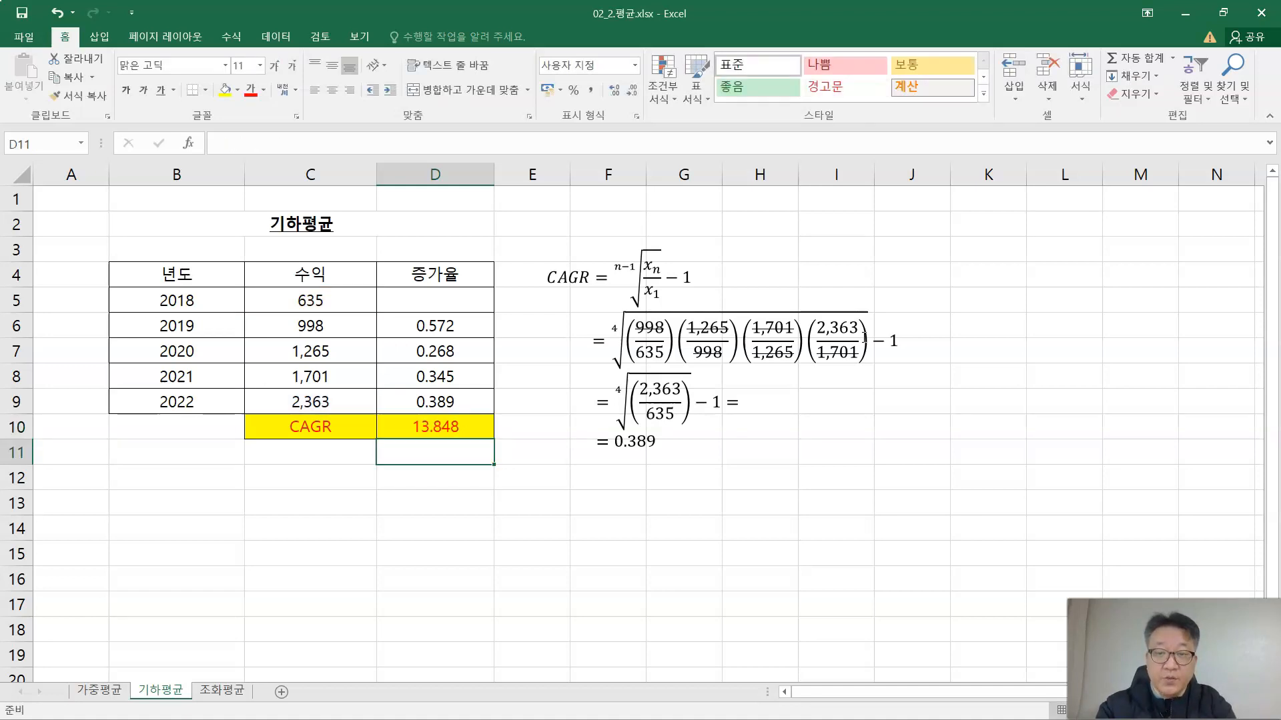
{"action": "left_click", "coordinate": [469, 425]}
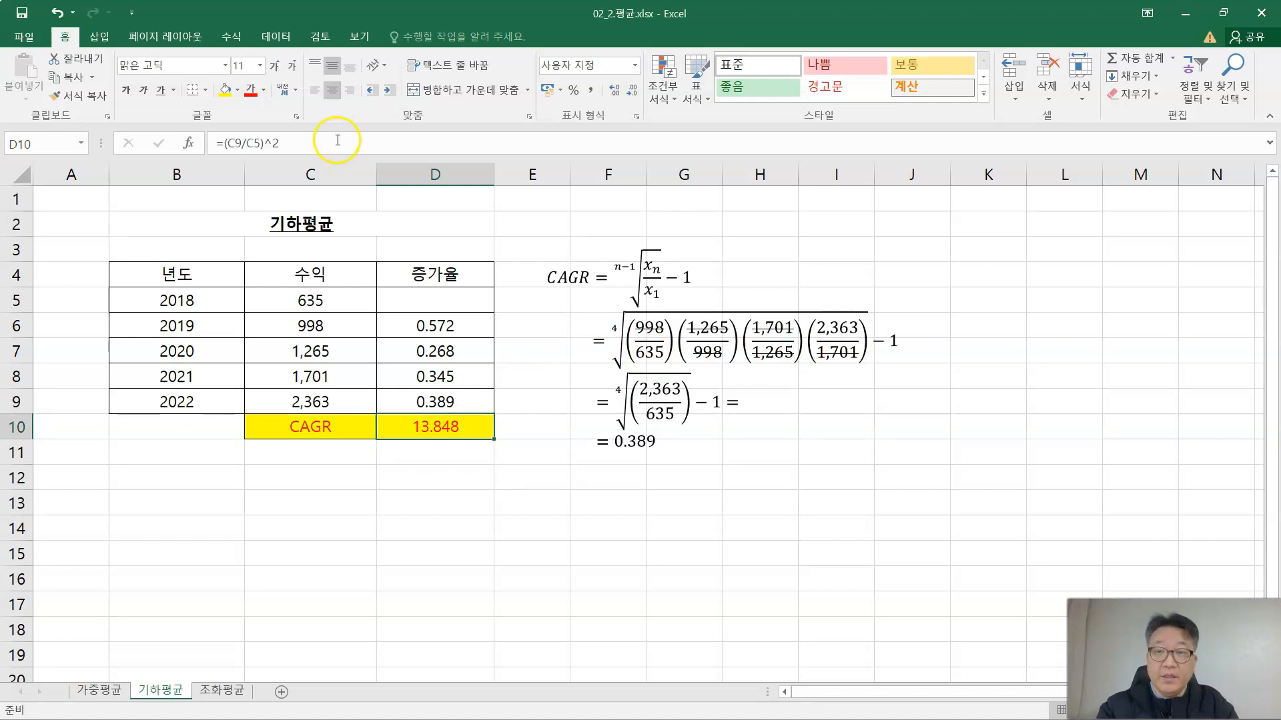
{"action": "left_click", "coordinate": [338, 142]}
{"action": "key", "text": "BackSpace"}
{"action": "key", "text": "Return"}
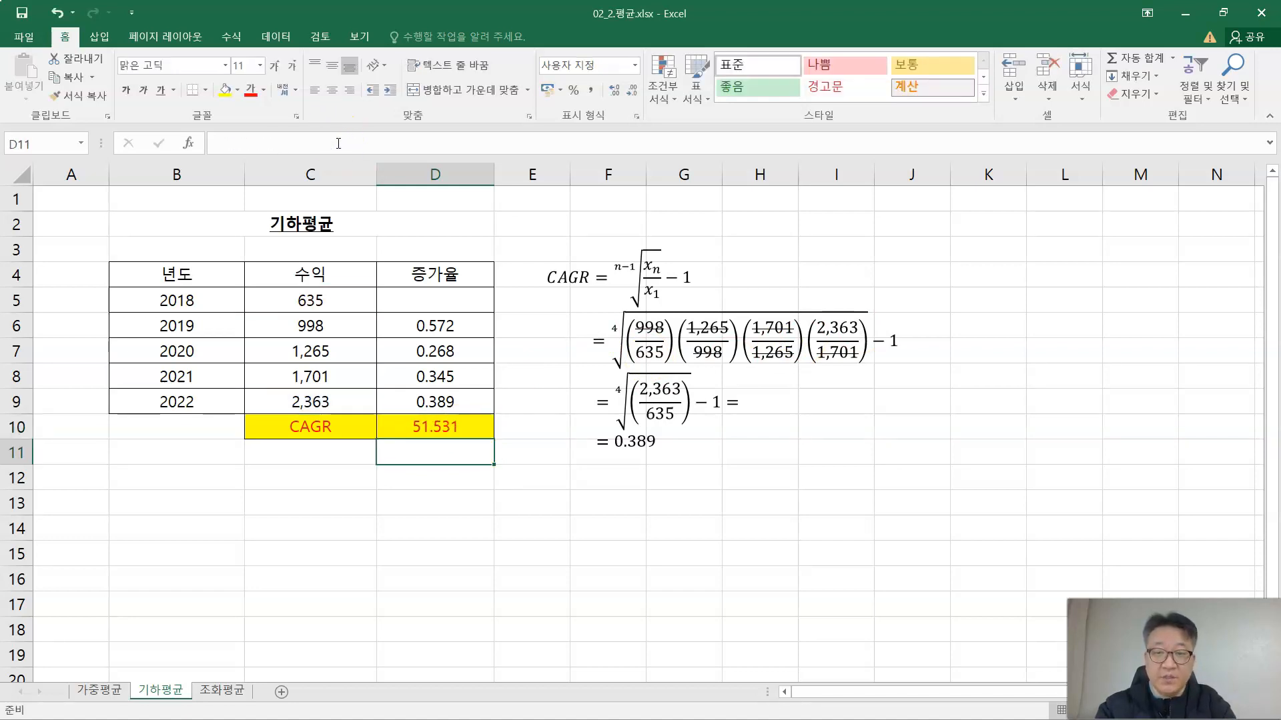
Change the CAGR formula in D10 to the fourth root of the ratio, =(C9/C5)^(1/4)
{"action": "left_click", "coordinate": [459, 427]}
{"action": "double_click", "coordinate": [476, 425]}
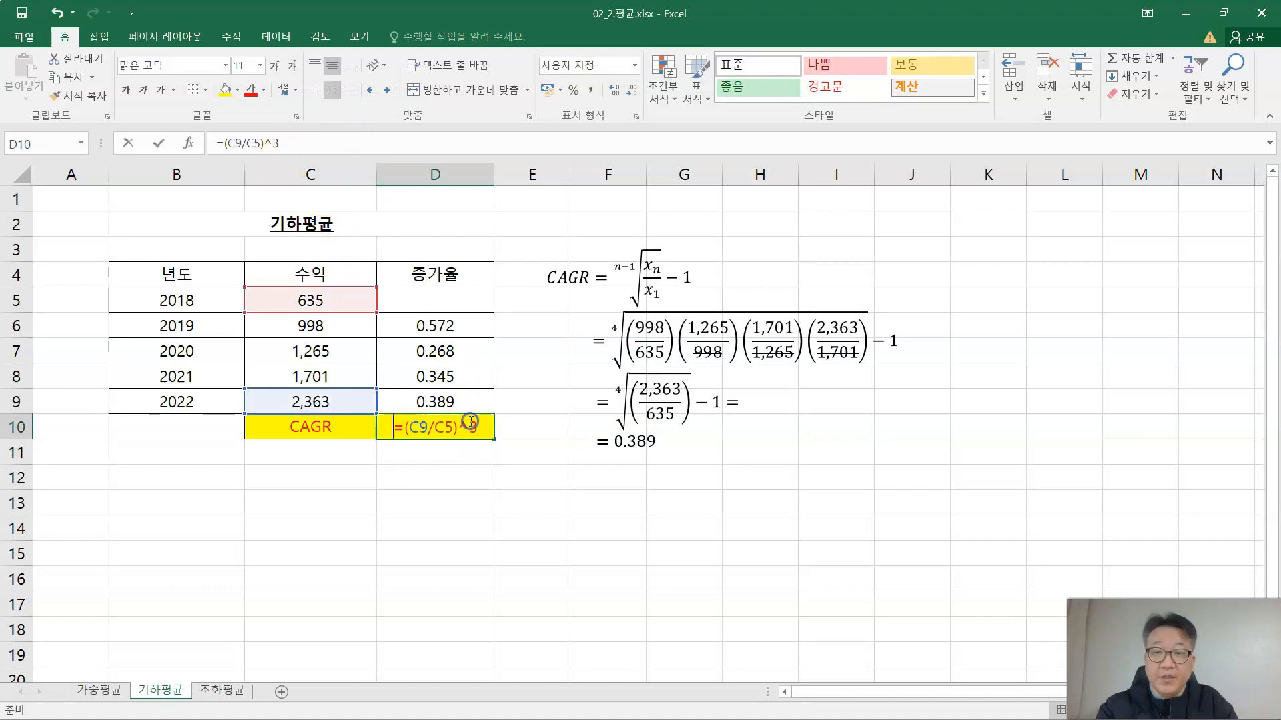
{"action": "type", "text": "("}
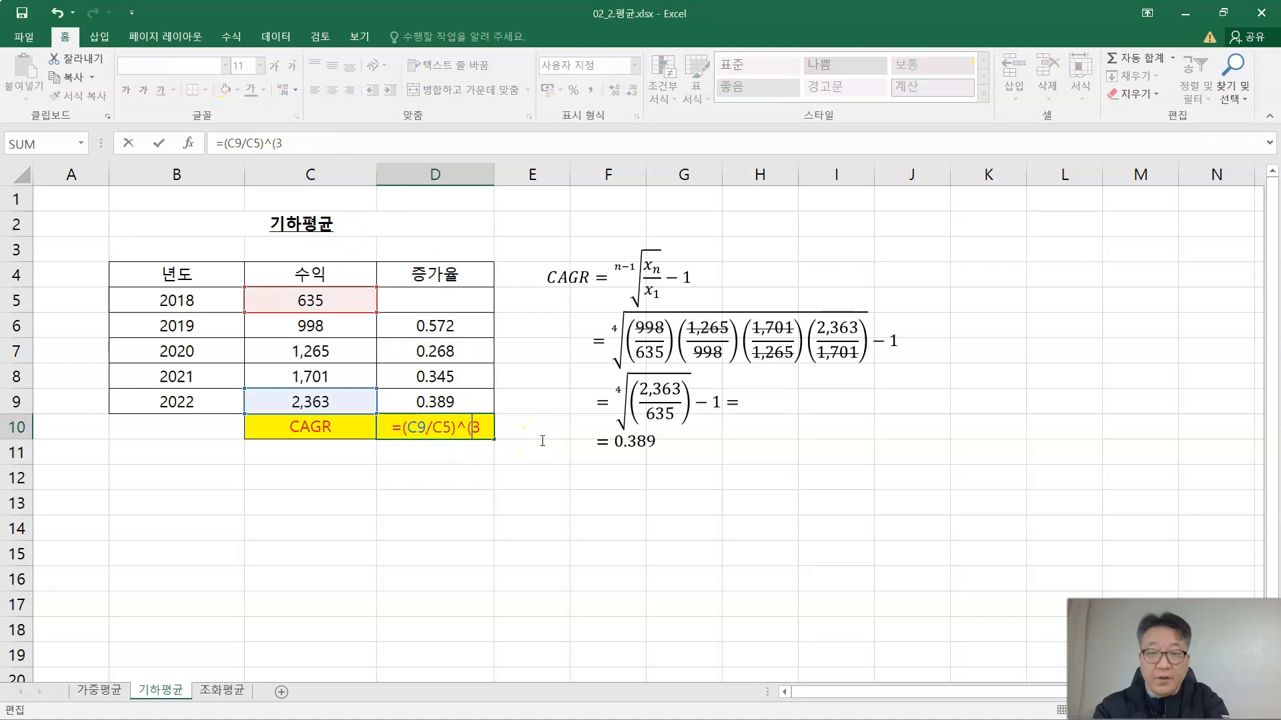
{"action": "type", "text": "1/3"}
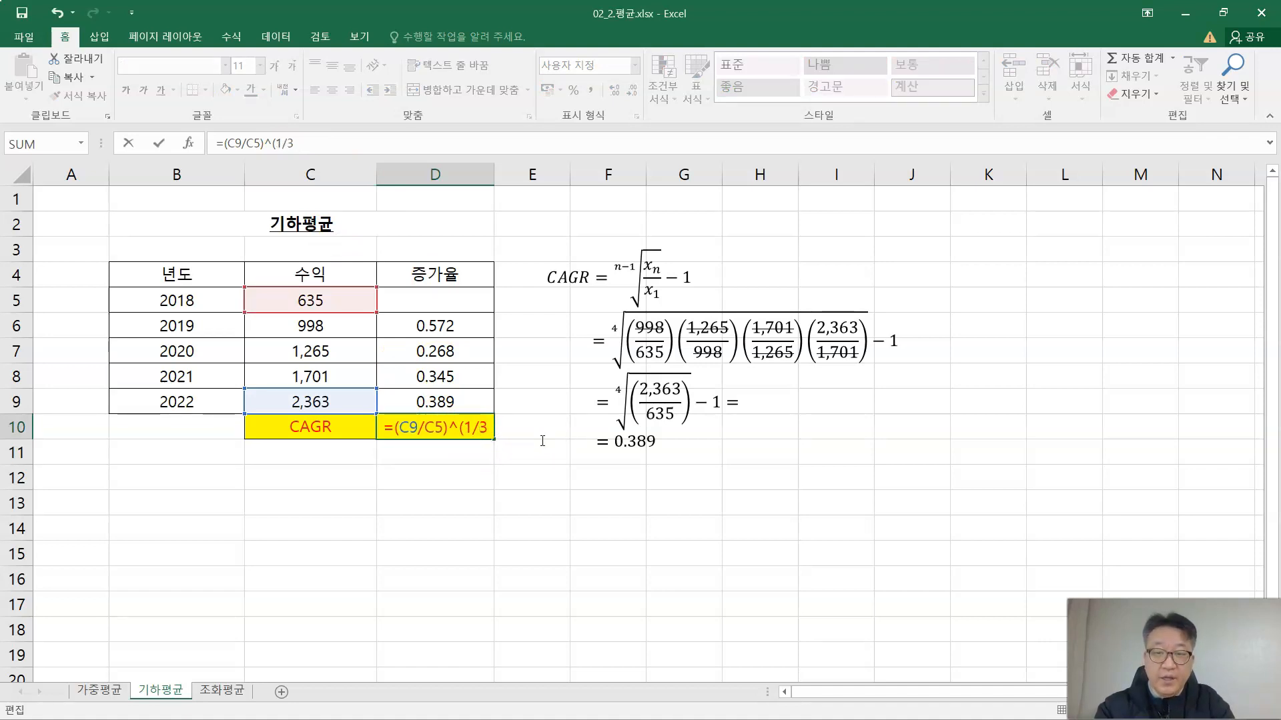
{"action": "type", "text": ")"}
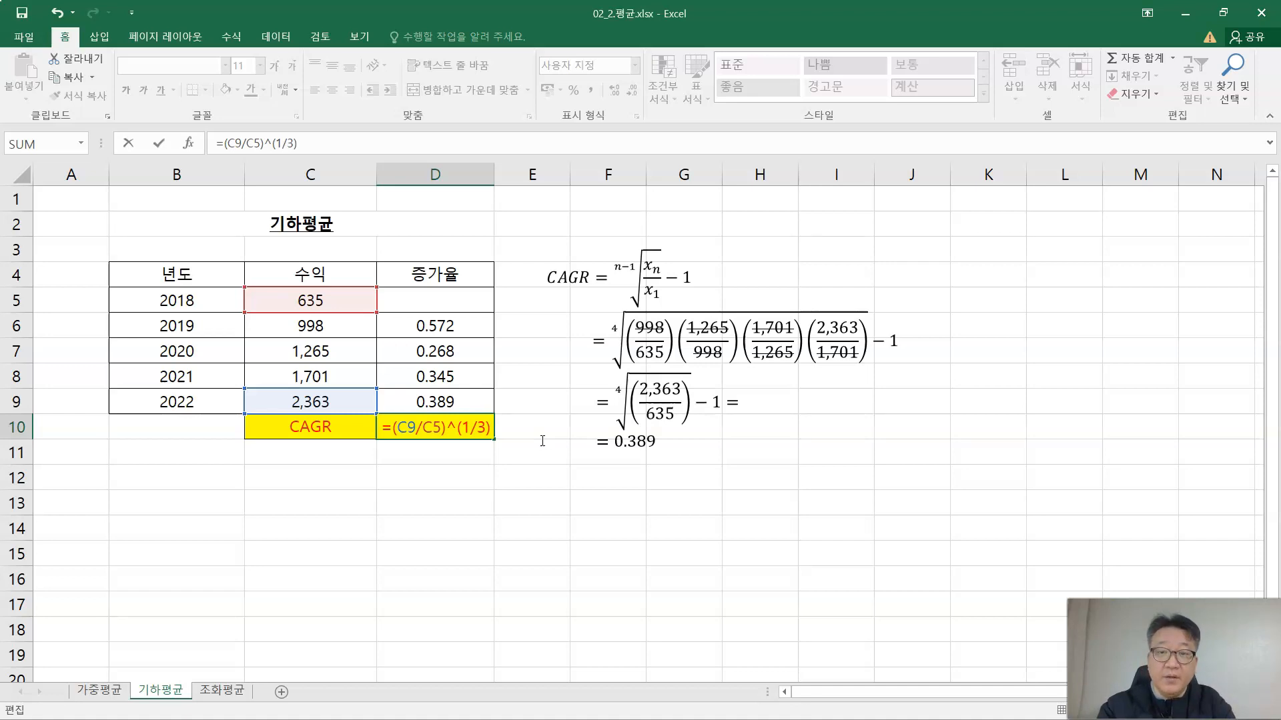
{"action": "key", "text": "BackSpace"}
{"action": "type", "text": "4"}
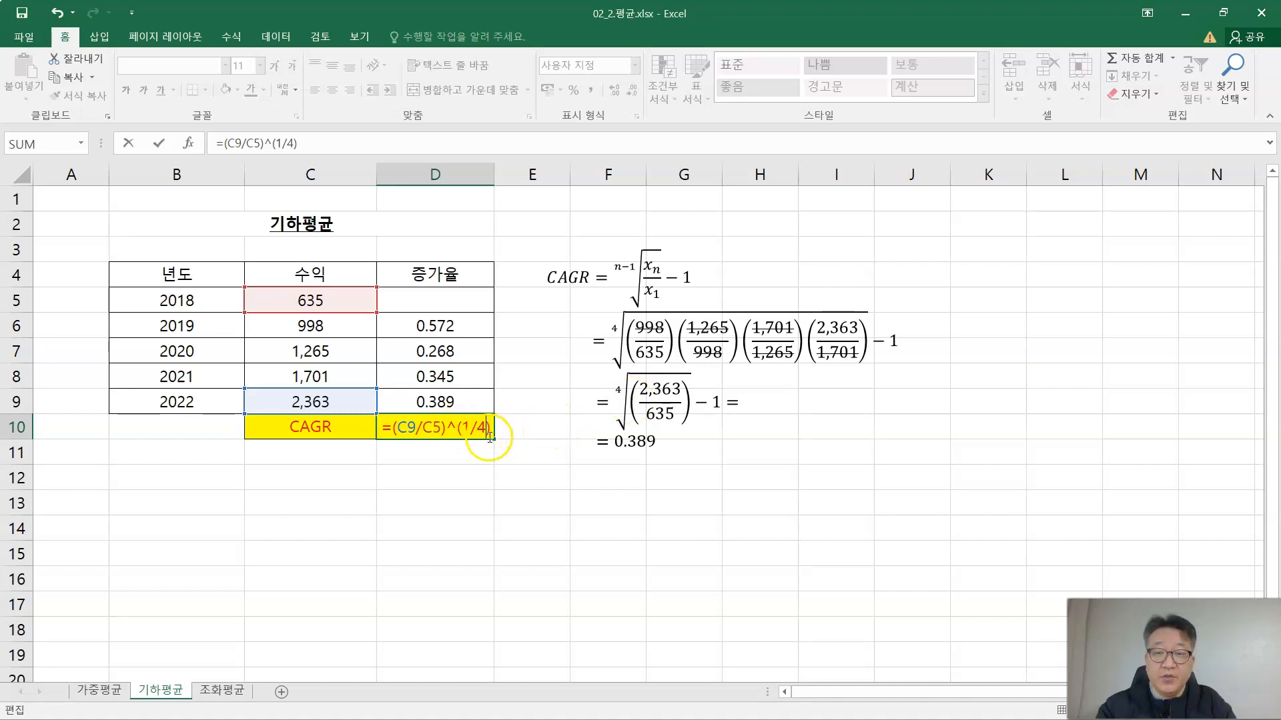
{"action": "key", "text": "Return"}
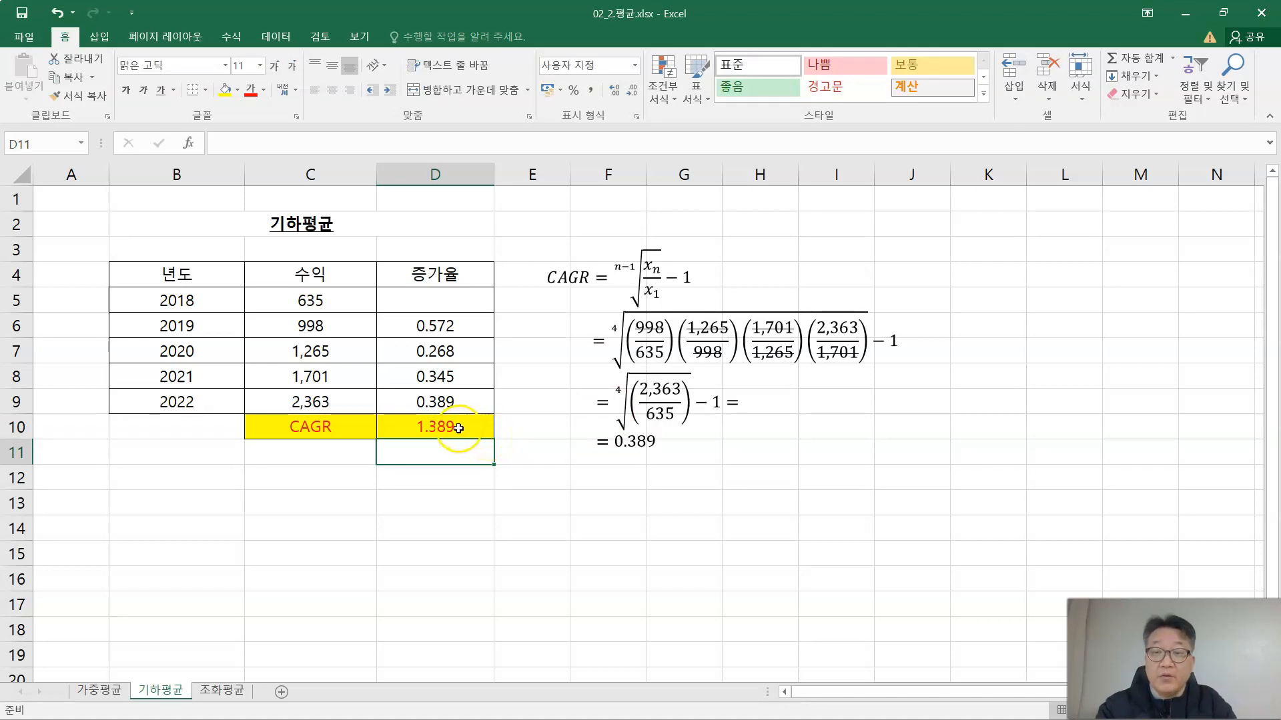
Complete the CAGR formula in D10 by subtracting 1, as =(C9/C5)^(1/4)-1
{"action": "double_click", "coordinate": [474, 427]}
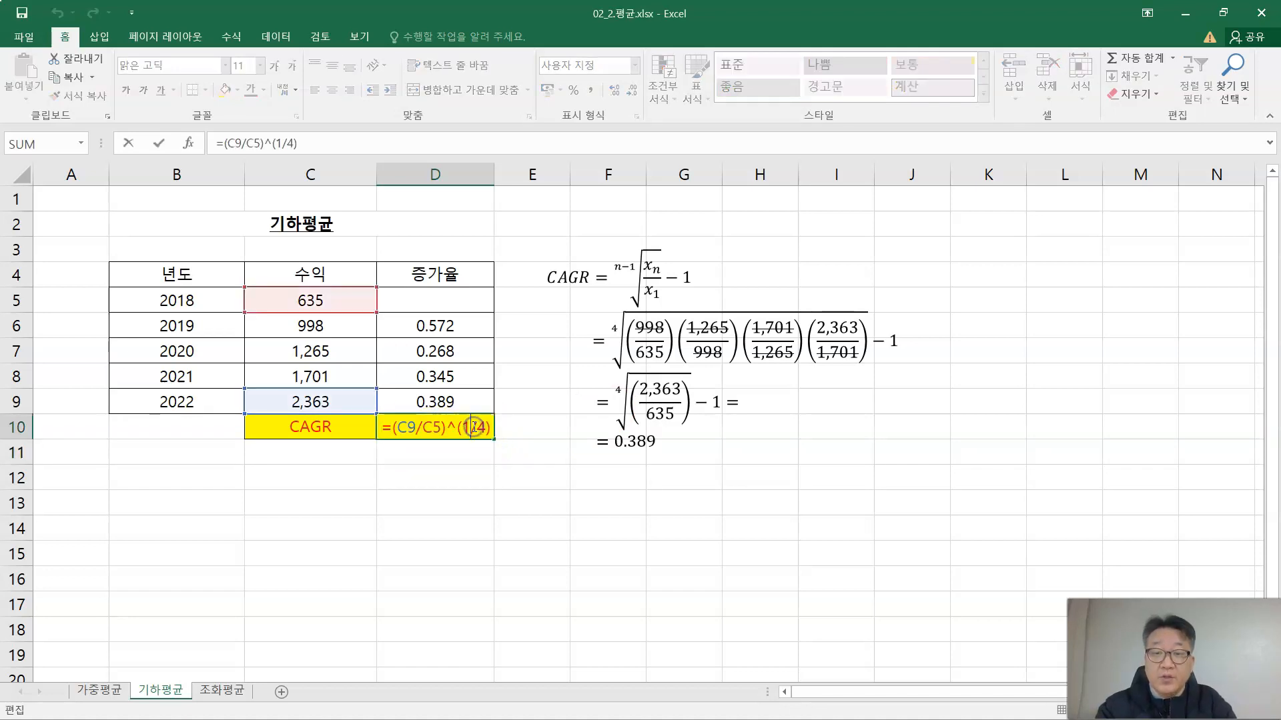
{"action": "left_click", "coordinate": [490, 427]}
{"action": "type", "text": "-1"}
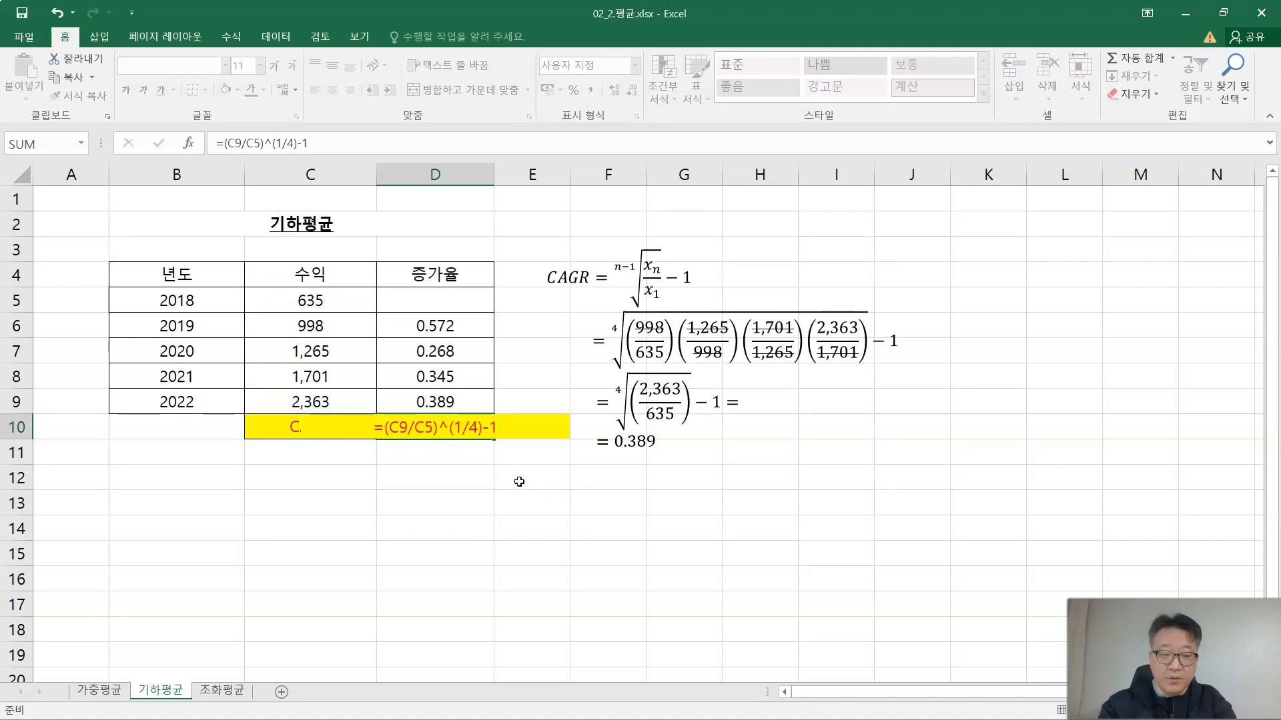
{"action": "key", "text": "Return"}
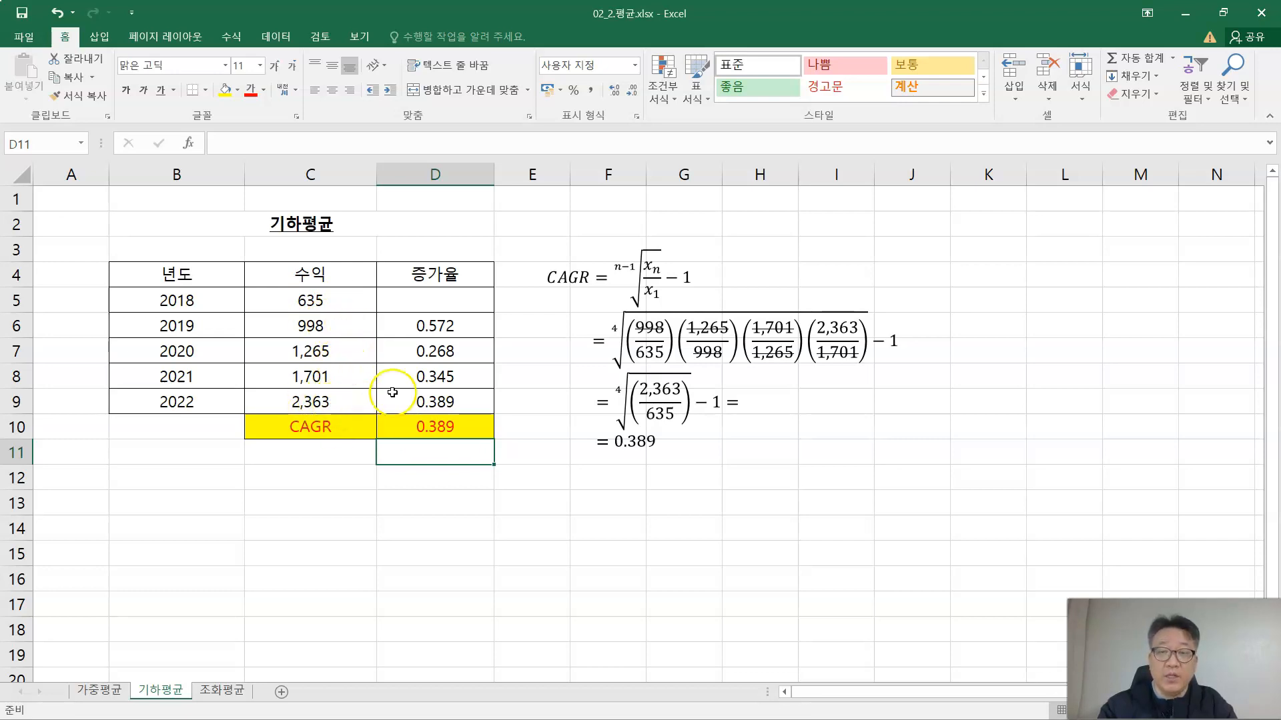
{"action": "left_click", "coordinate": [373, 518]}
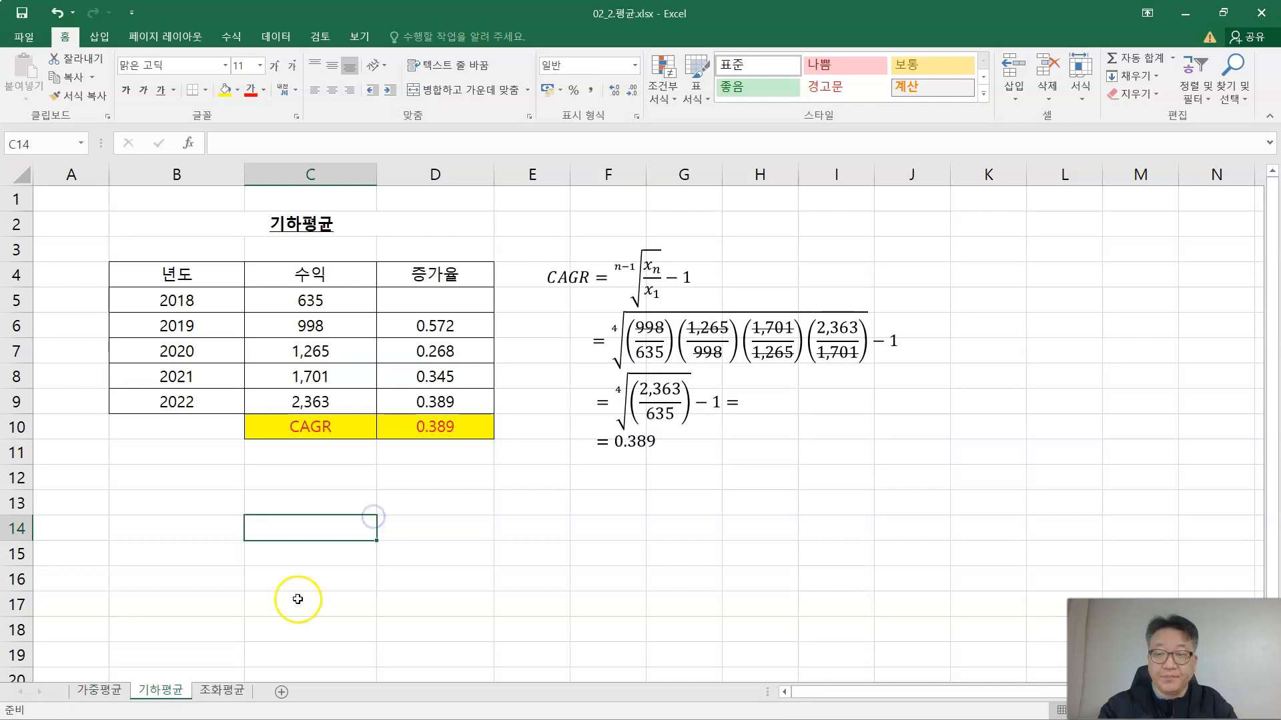
Open the 조화평균 sheet and review the 거리 and 시간 rows of the first table
{"action": "left_click", "coordinate": [235, 701]}
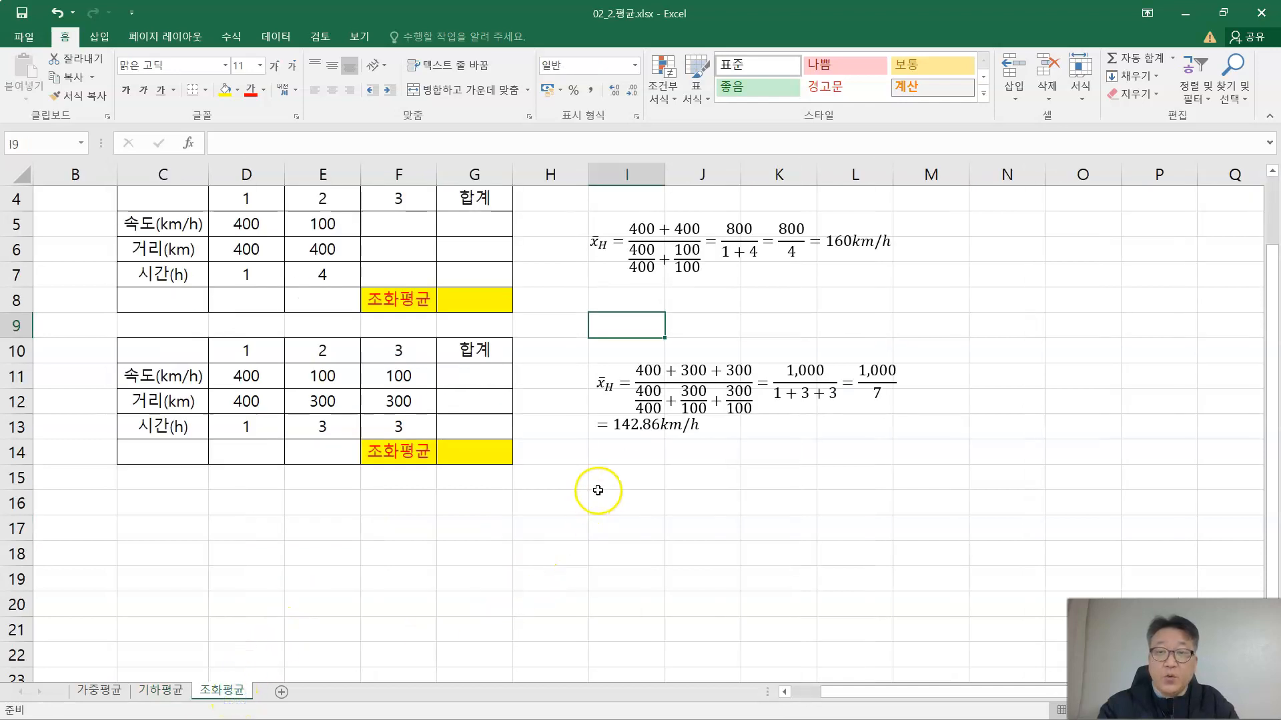
{"action": "scroll", "coordinate": [594, 492], "scroll_direction": "up", "scroll_amount": 1}
{"action": "left_click", "coordinate": [827, 223]}
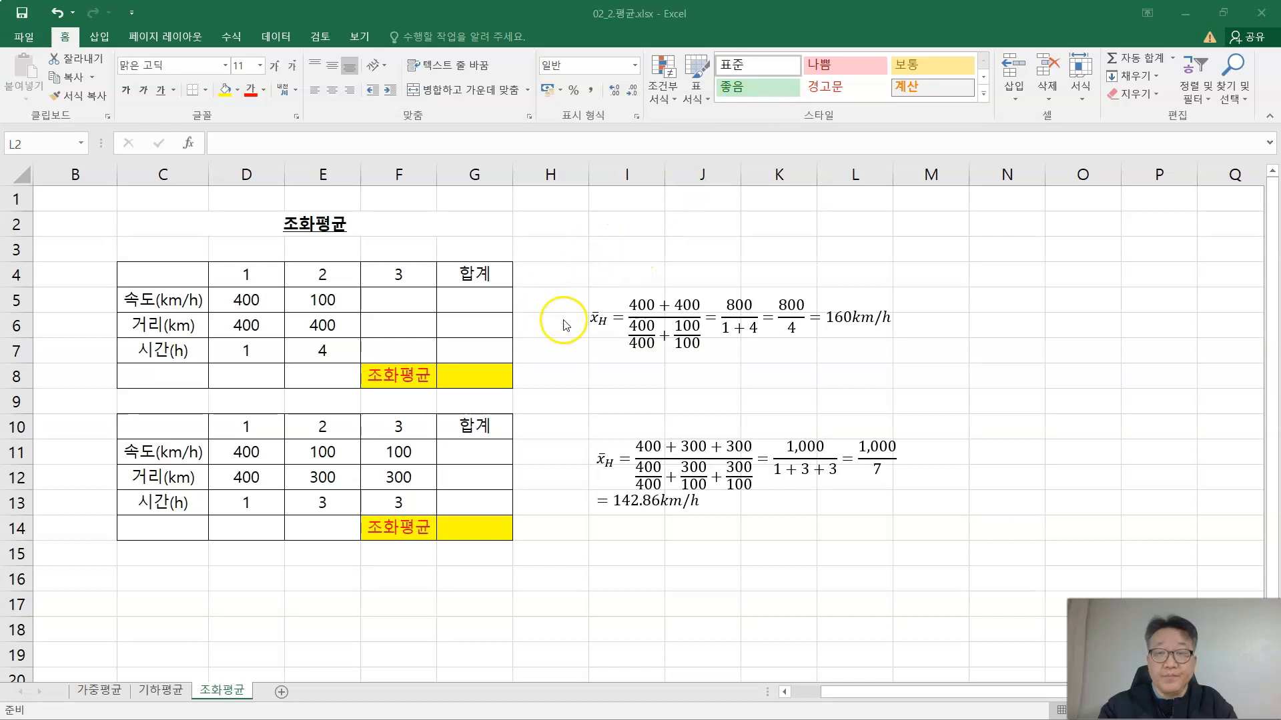
{"action": "left_click", "coordinate": [542, 322]}
{"action": "left_click_drag", "start_coordinate": [170, 326], "coordinate": [484, 317]}
{"action": "left_click_drag", "start_coordinate": [164, 348], "coordinate": [477, 352]}
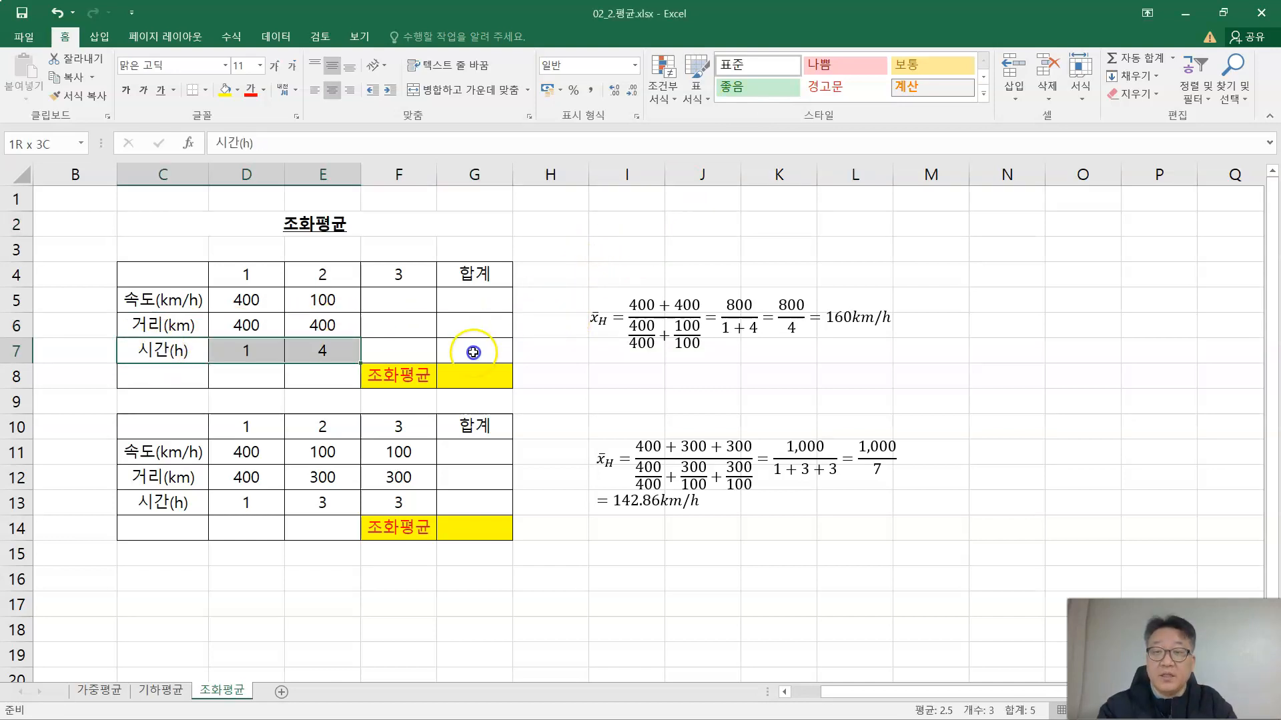
{"action": "left_click", "coordinate": [645, 249]}
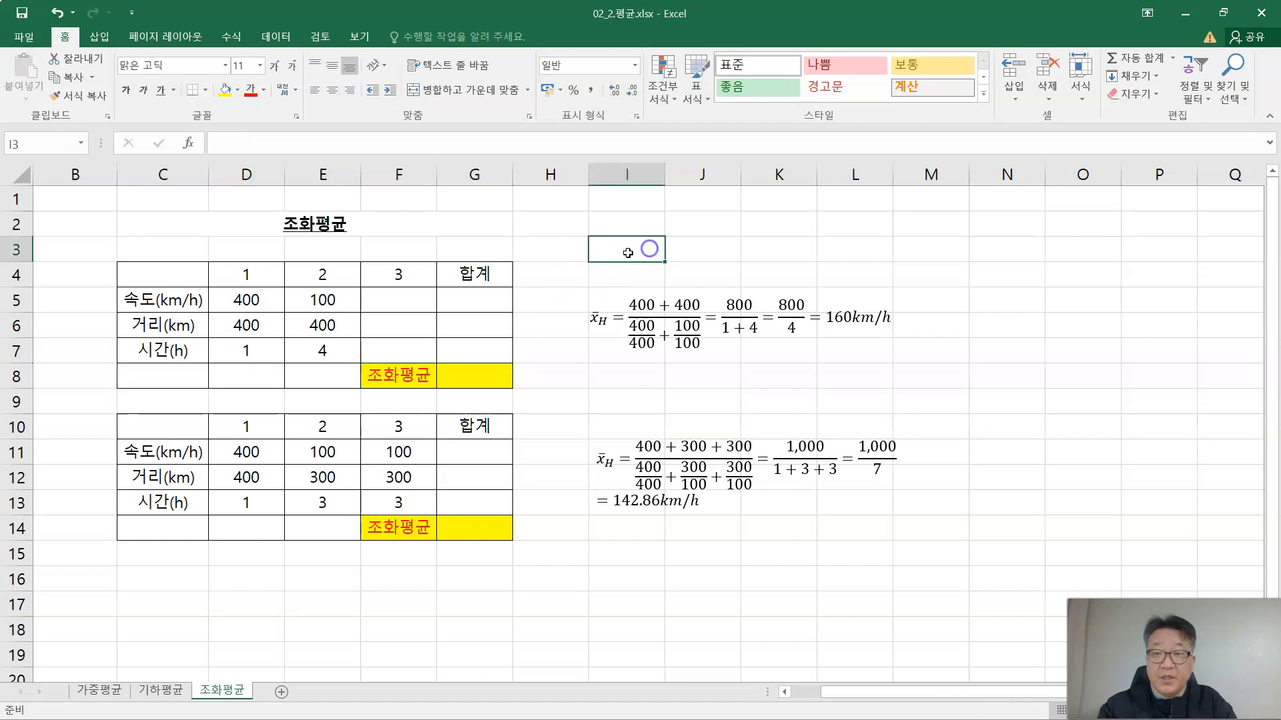
Examine how the 시간 cells D7 and E7 are calculated from the 거리 and 속도 values above them
{"action": "left_click", "coordinate": [253, 323]}
{"action": "left_click", "coordinate": [254, 352]}
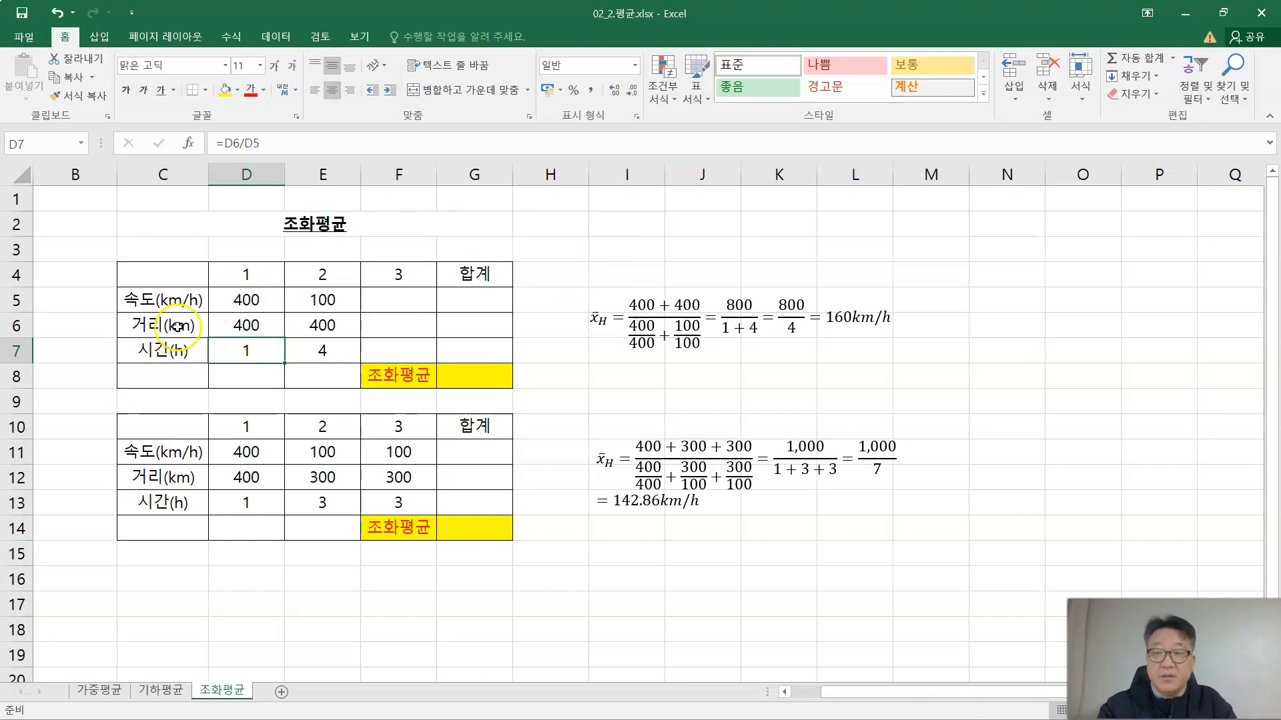
{"action": "left_click", "coordinate": [252, 323]}
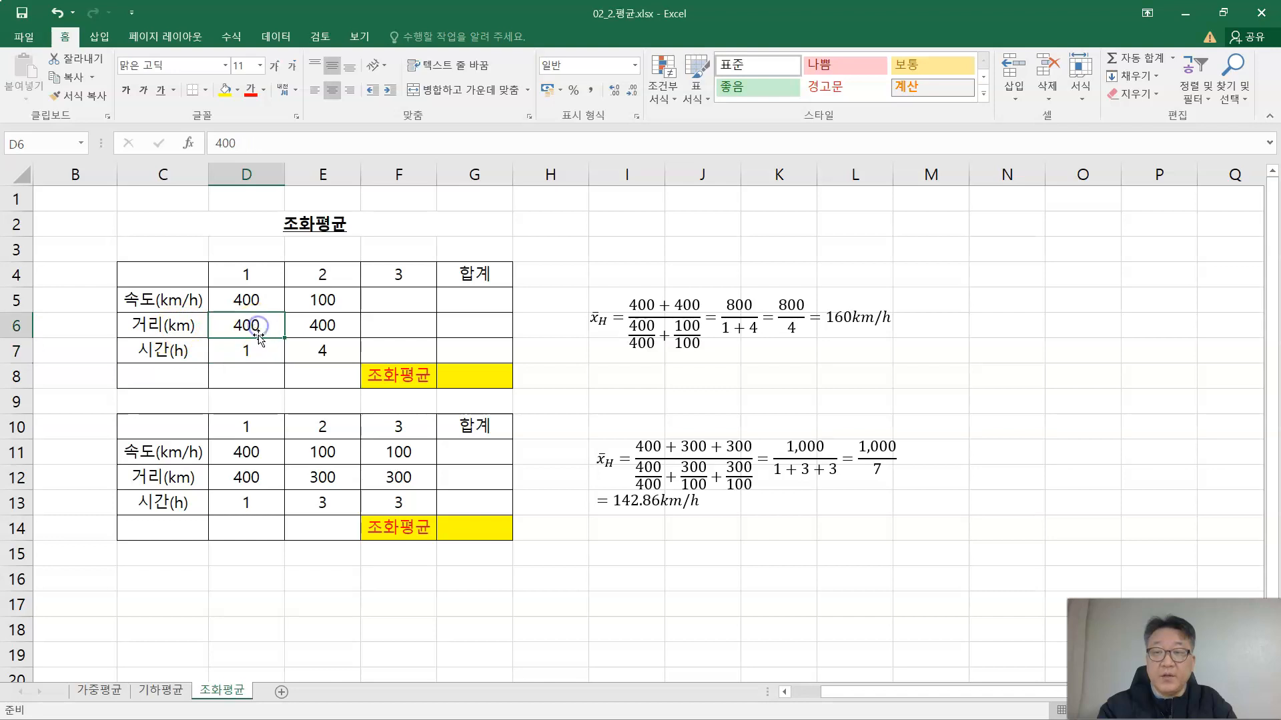
{"action": "left_click", "coordinate": [267, 296]}
{"action": "left_click", "coordinate": [258, 349]}
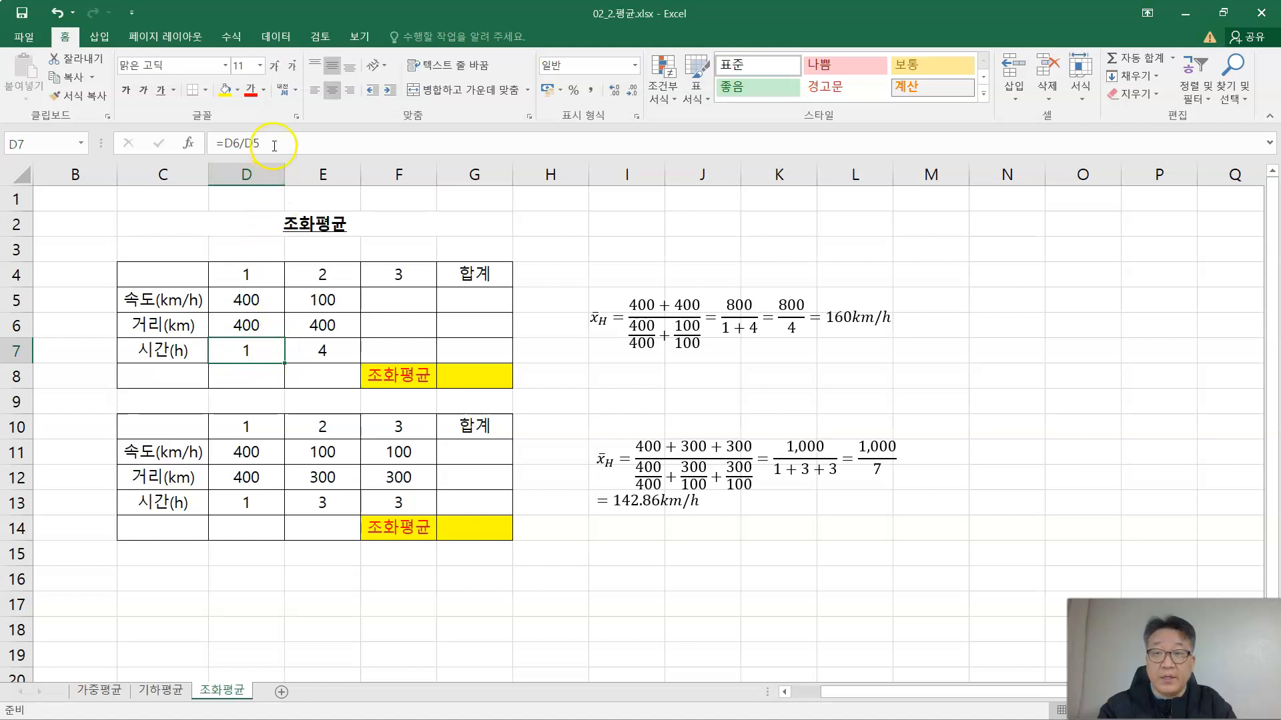
{"action": "left_click", "coordinate": [329, 327]}
{"action": "left_click", "coordinate": [332, 300]}
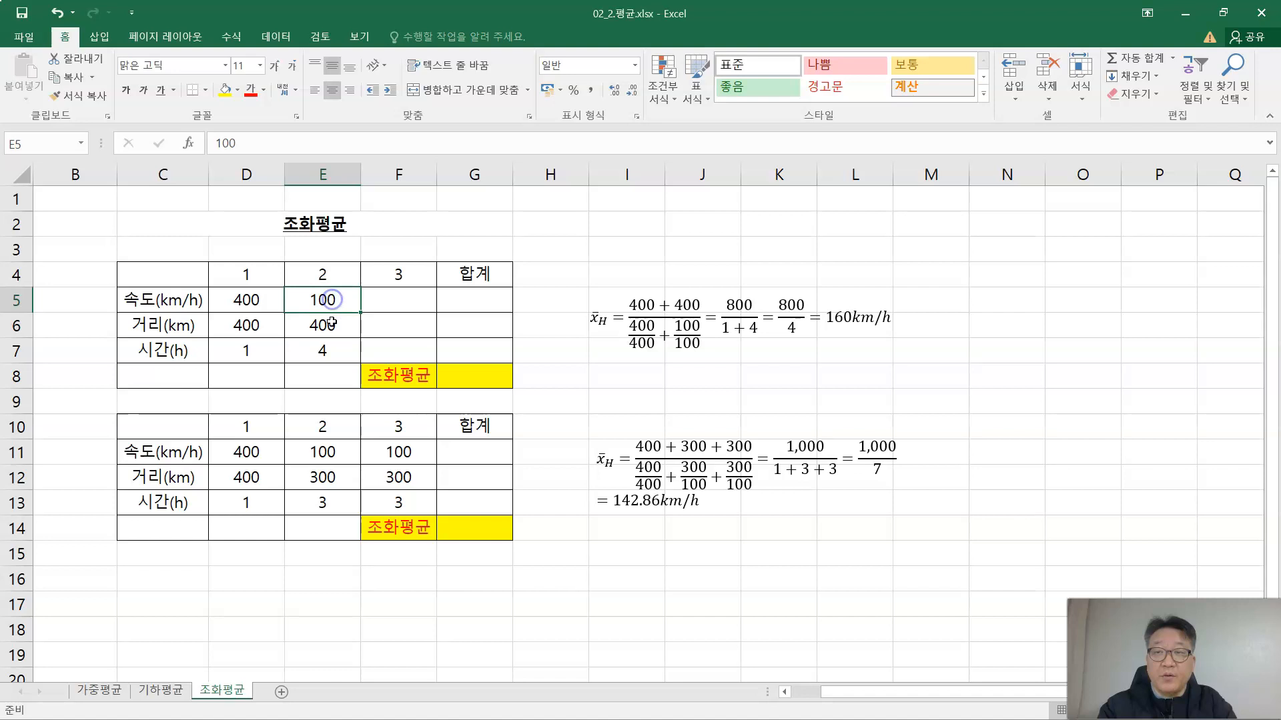
{"action": "left_click", "coordinate": [334, 349]}
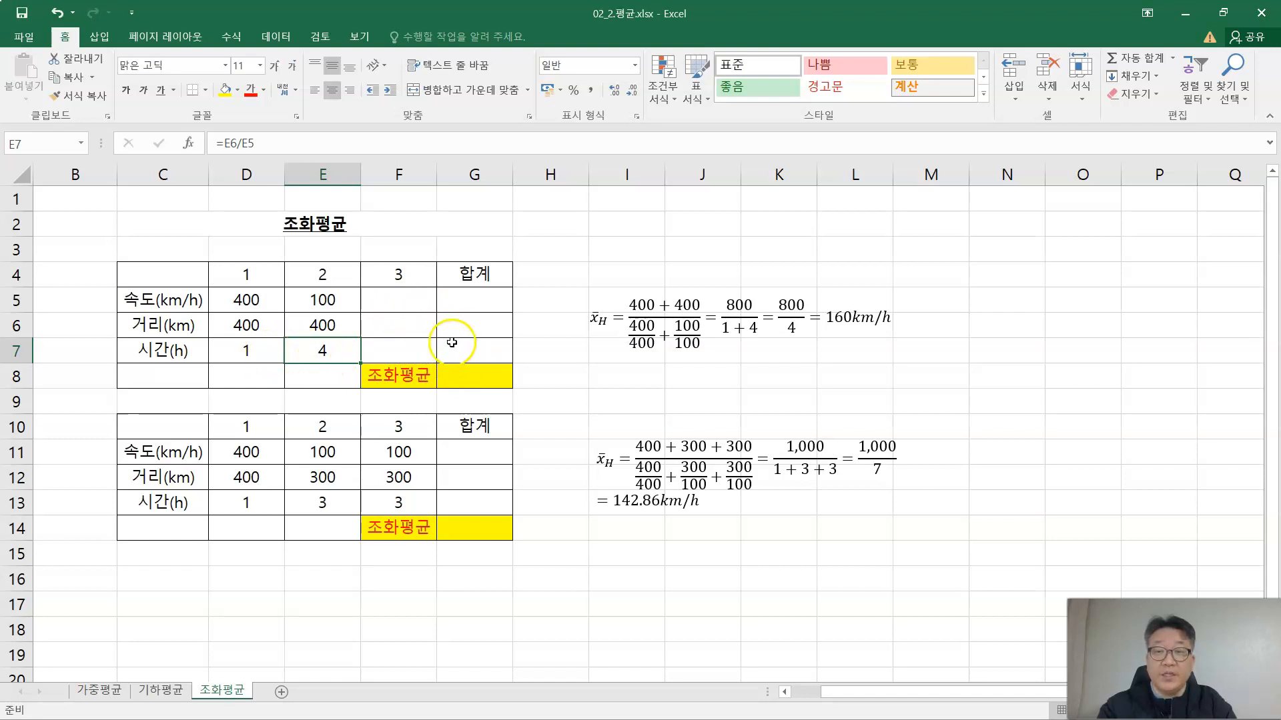
Total the 거리 row in G6 with =SUM(D6:F6) and copy the formula to the 시간 total in G7
{"action": "left_click", "coordinate": [482, 331]}
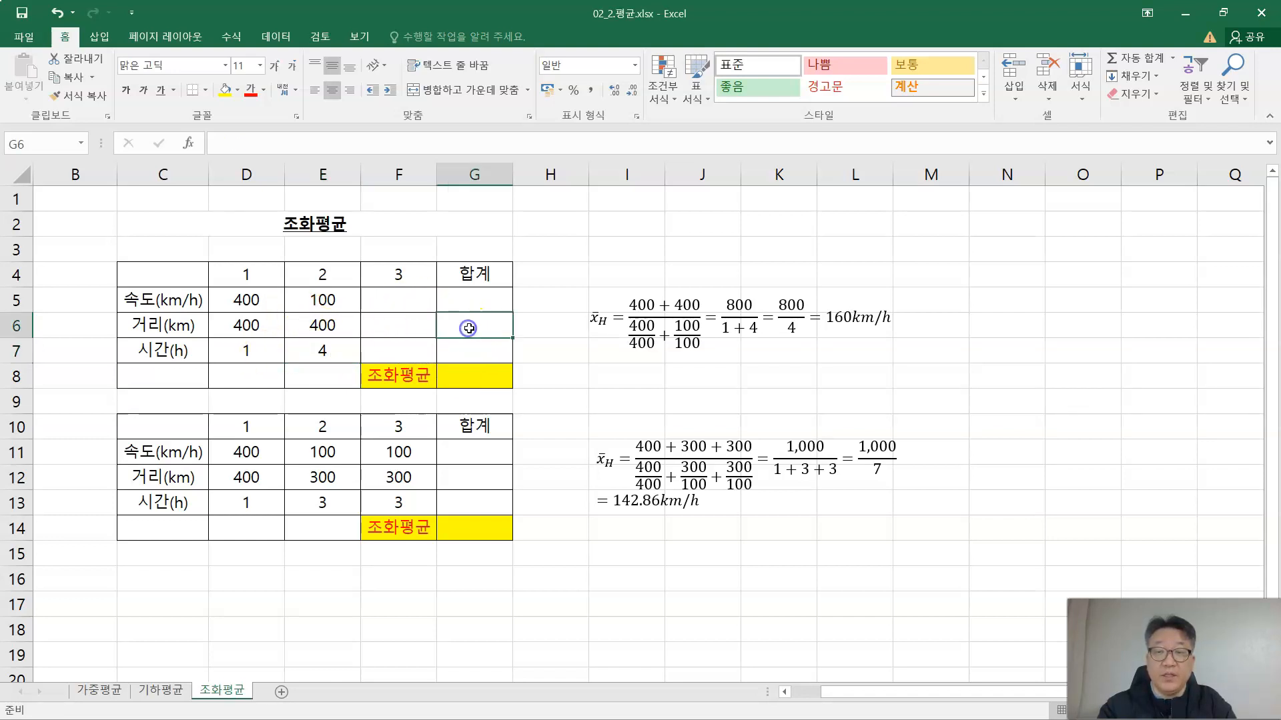
{"action": "left_click", "coordinate": [1134, 58]}
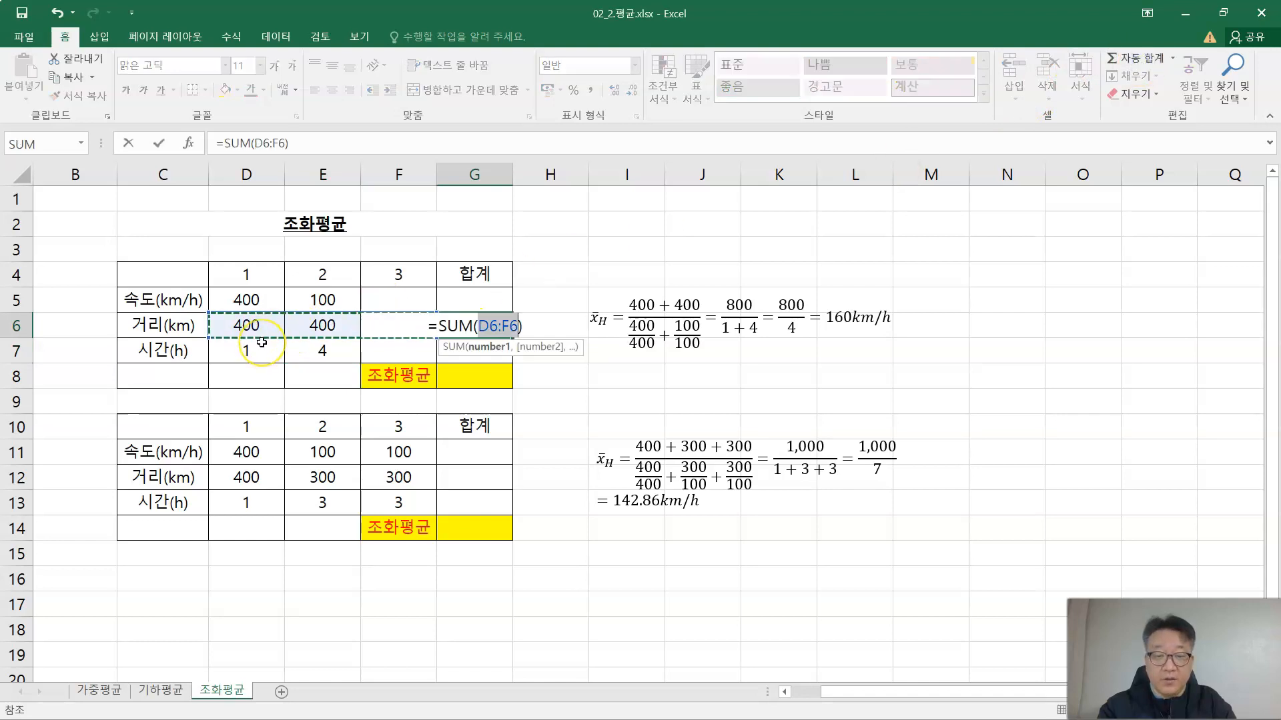
{"action": "key", "text": "Return"}
{"action": "key", "text": "Up"}
{"action": "key", "text": "ctrl+c"}
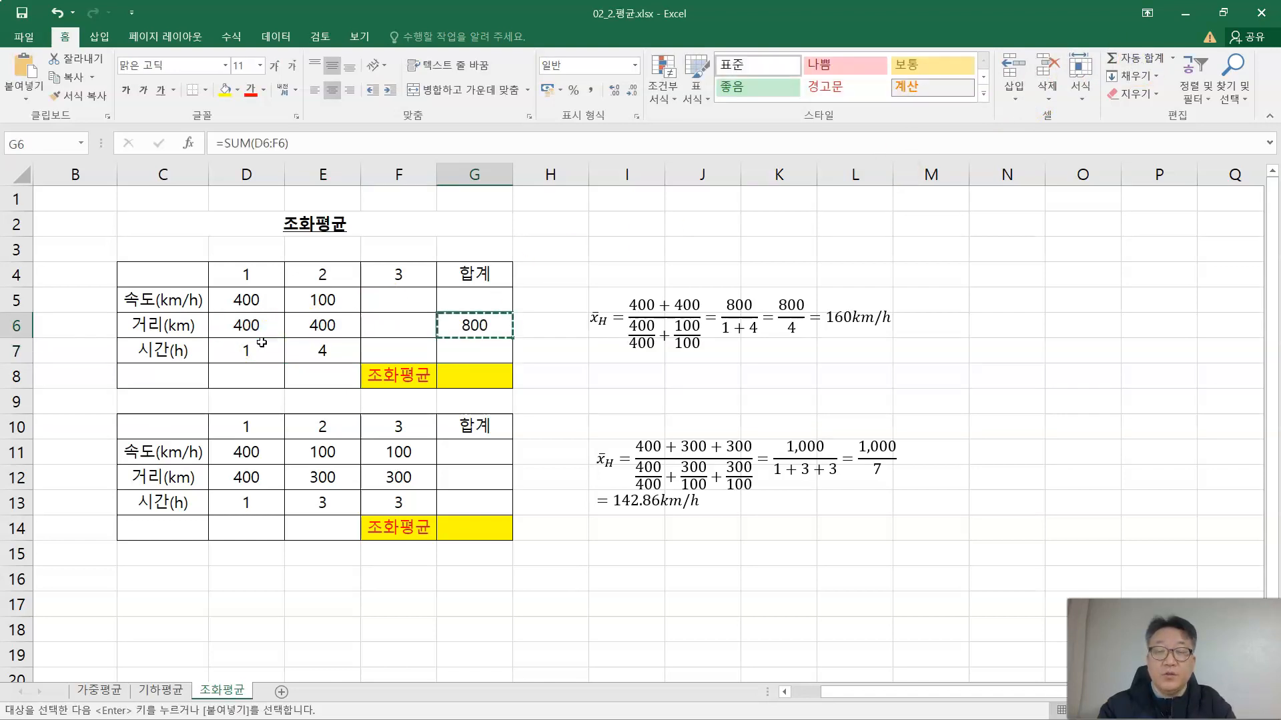
{"action": "key", "text": "Down"}
{"action": "key", "text": "ctrl+v"}
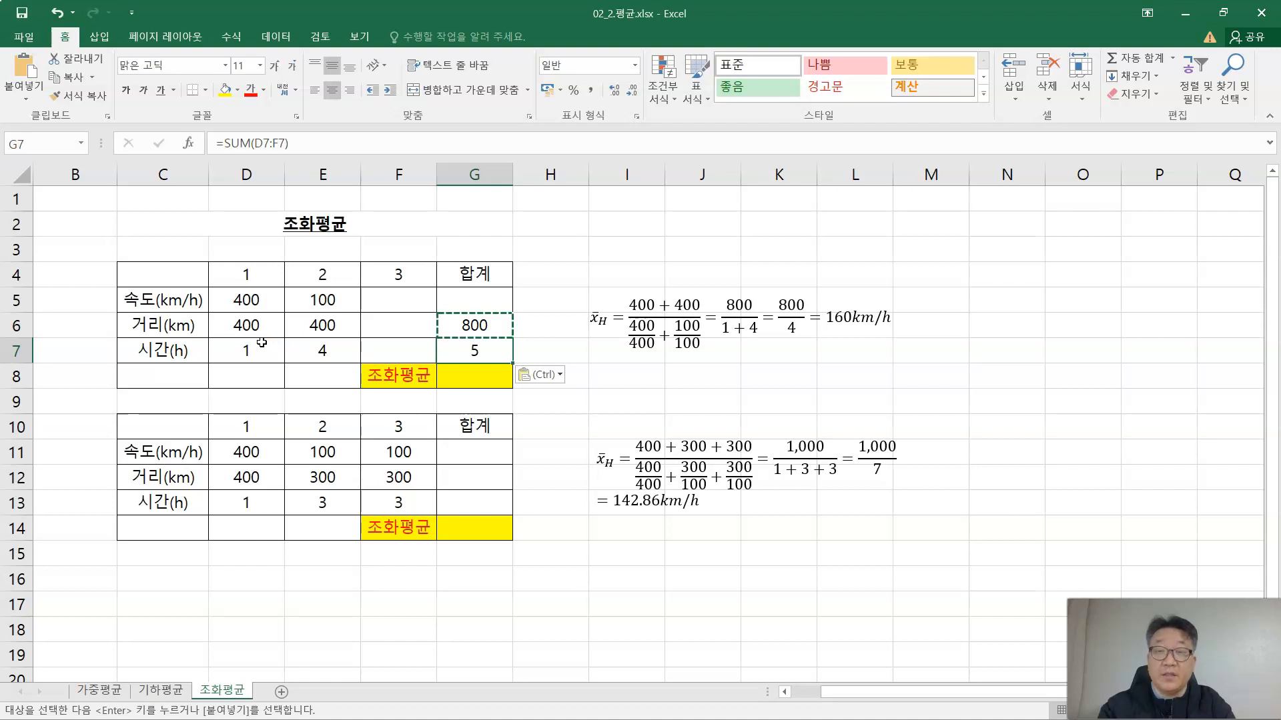
Calculate the first table's 조화평균 in G8 with =G6/G7
{"action": "key", "text": "Down"}
{"action": "type", "text": "="}
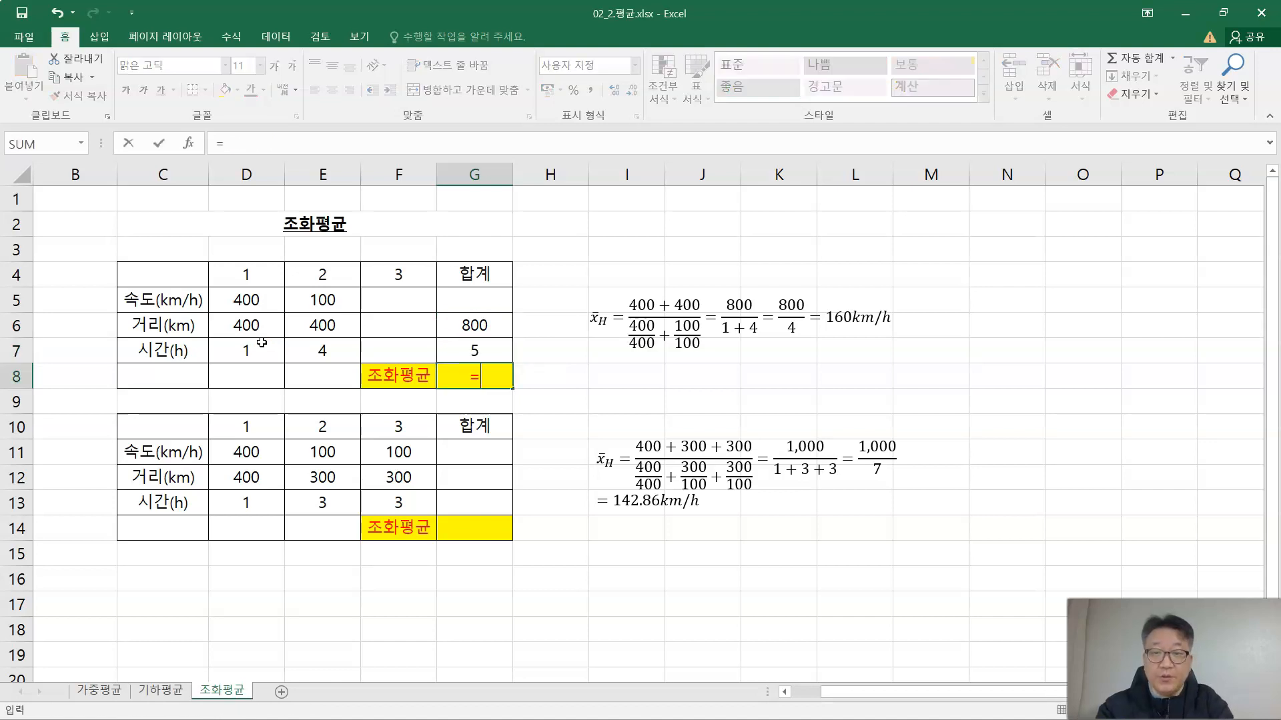
{"action": "key", "text": "Up"}
{"action": "key", "text": "Up"}
{"action": "type", "text": "/"}
{"action": "key", "text": "Up"}
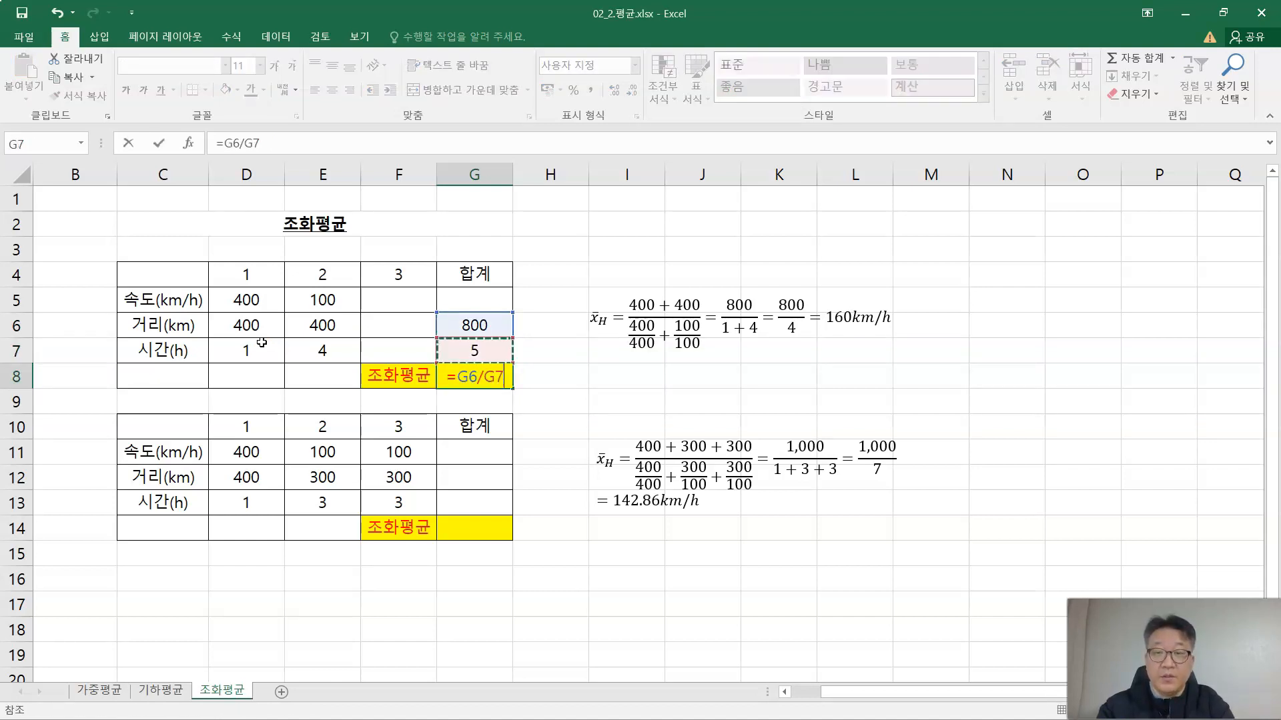
{"action": "key", "text": "Return"}
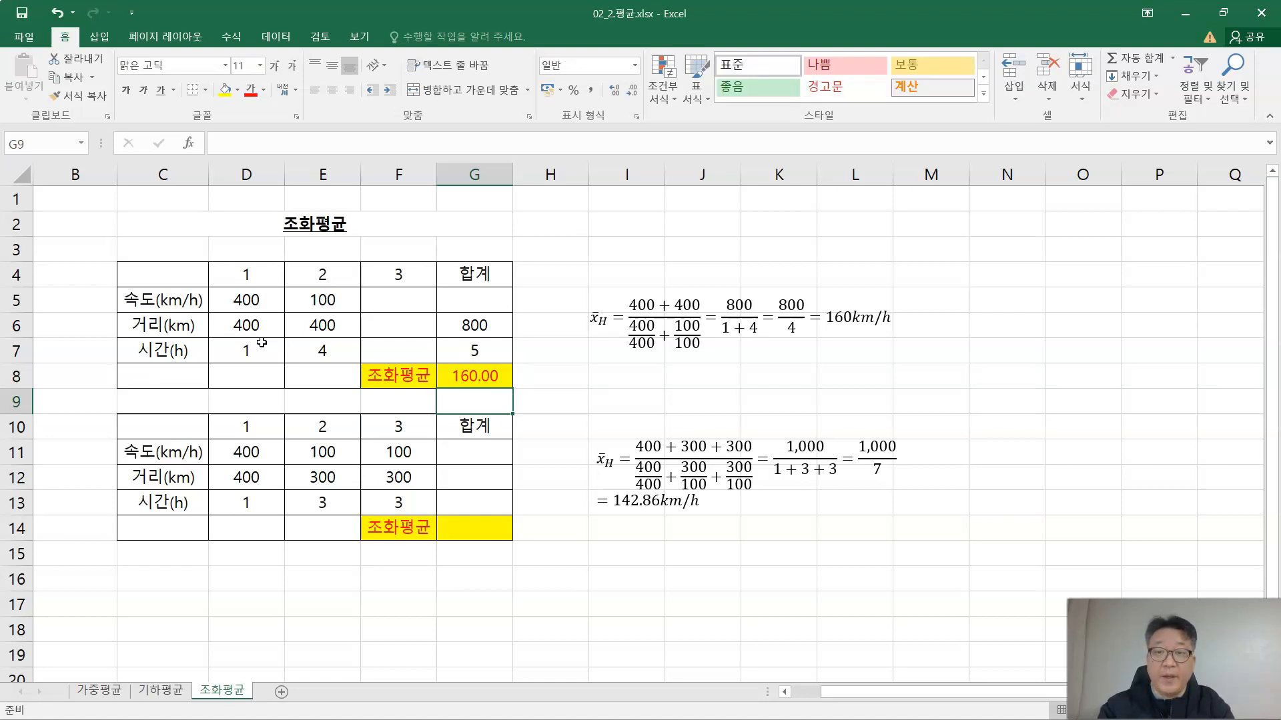
{"action": "left_click", "coordinate": [593, 376]}
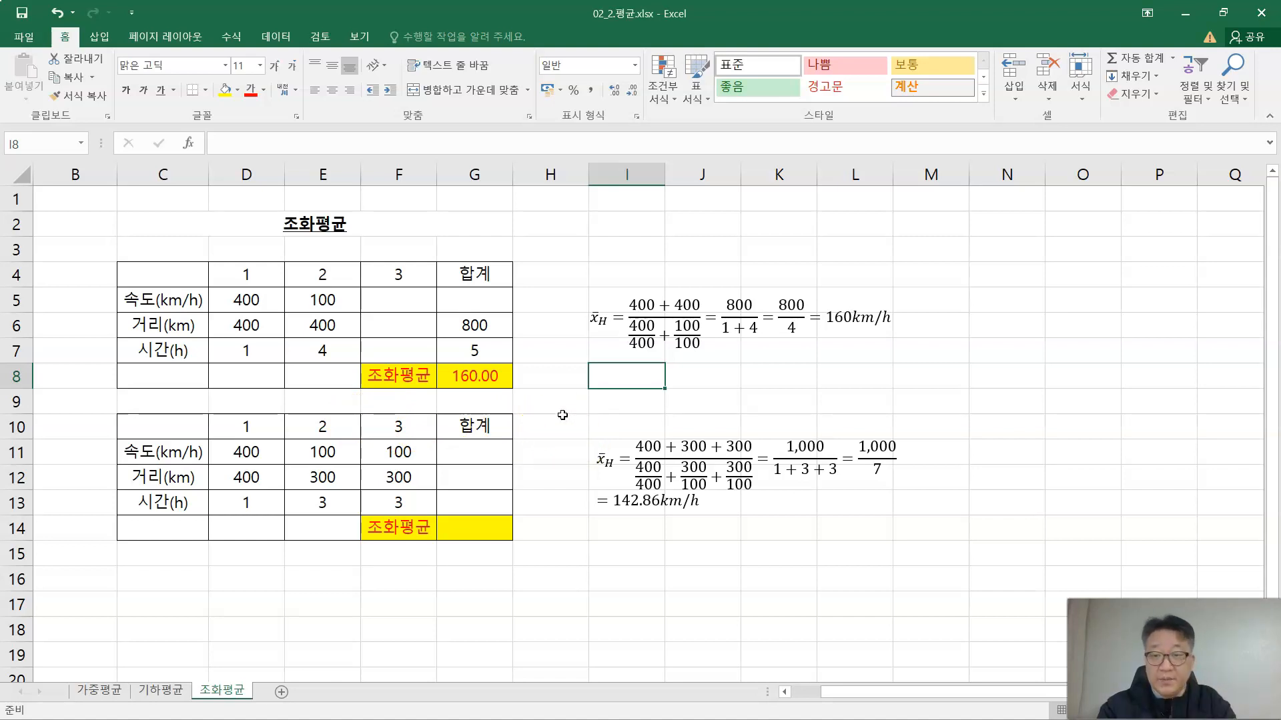
Examine how the second table's 시간 cells D13, E13 and F13 are calculated from the 거리 and 속도 values above them
{"action": "left_click", "coordinate": [248, 478]}
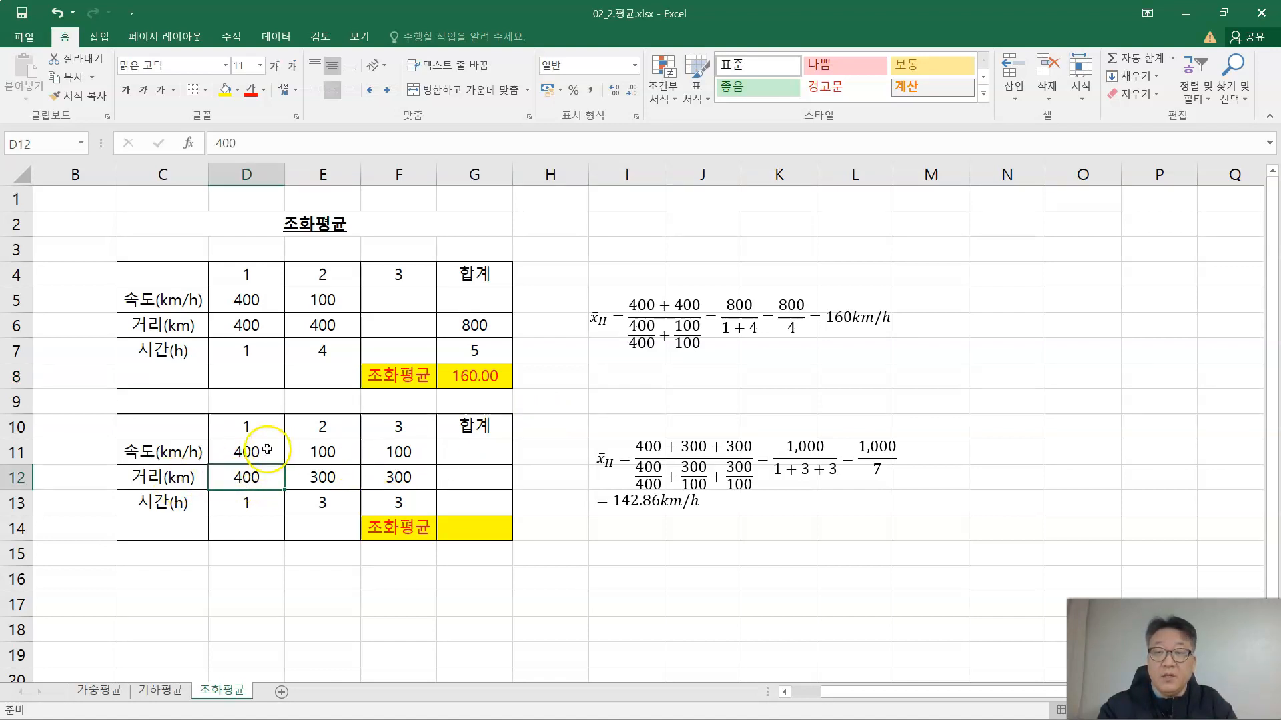
{"action": "left_click", "coordinate": [253, 455]}
{"action": "left_click", "coordinate": [253, 498]}
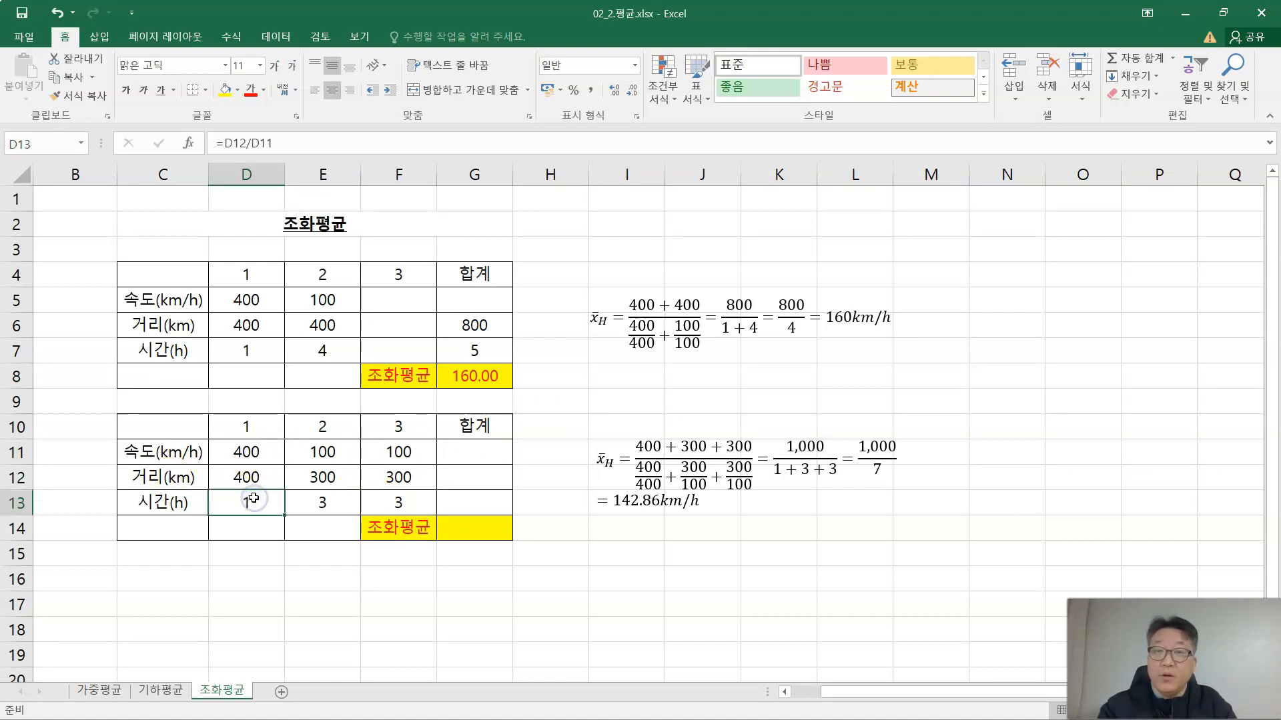
{"action": "left_click", "coordinate": [331, 480]}
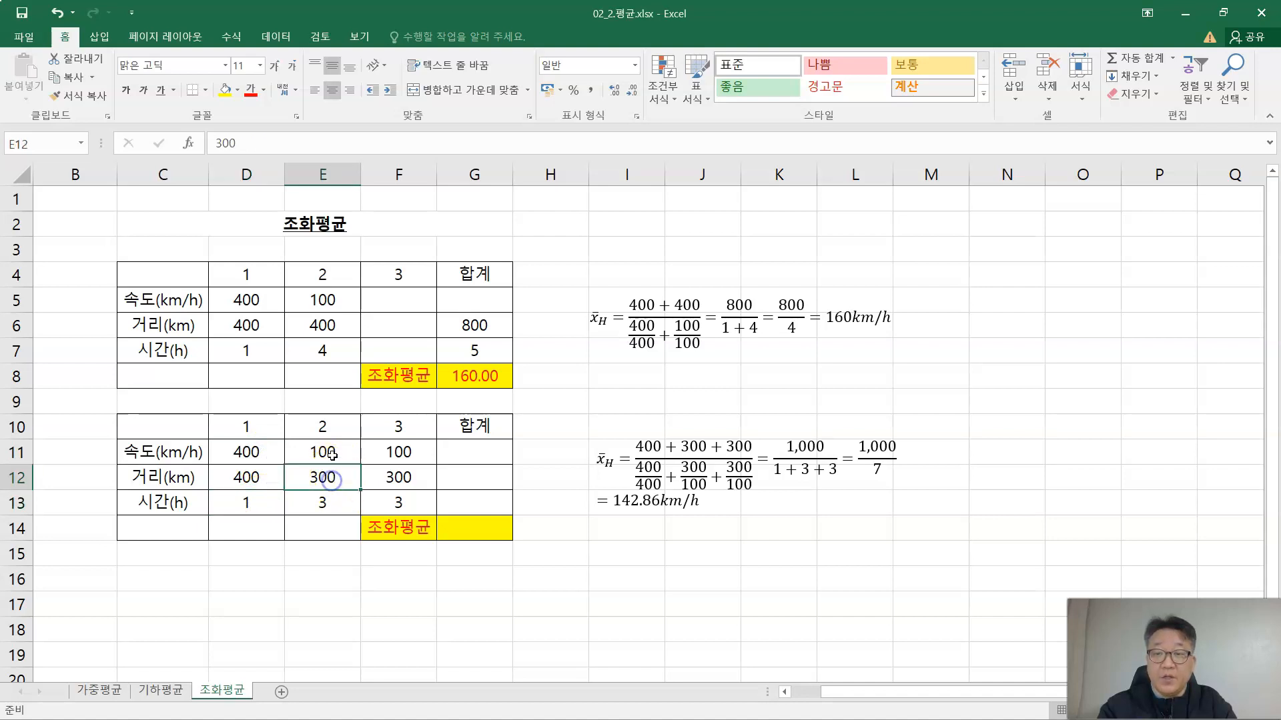
{"action": "left_click", "coordinate": [342, 455]}
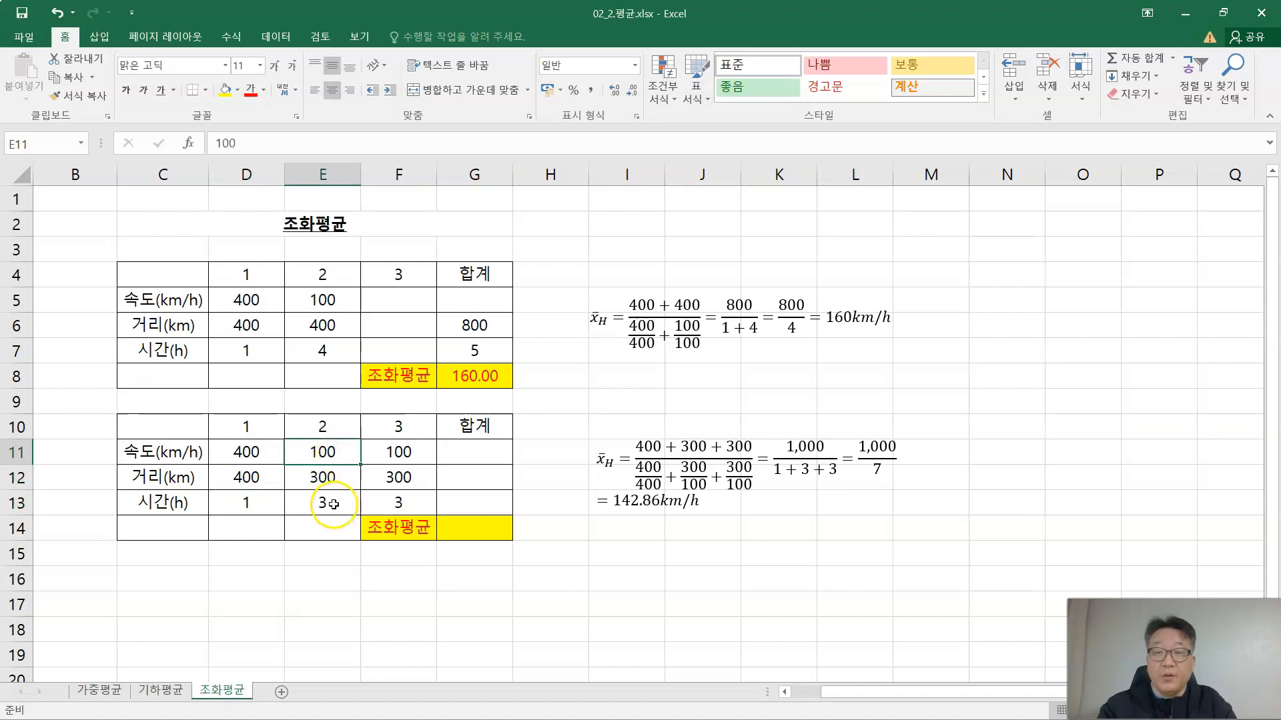
{"action": "left_click", "coordinate": [333, 504]}
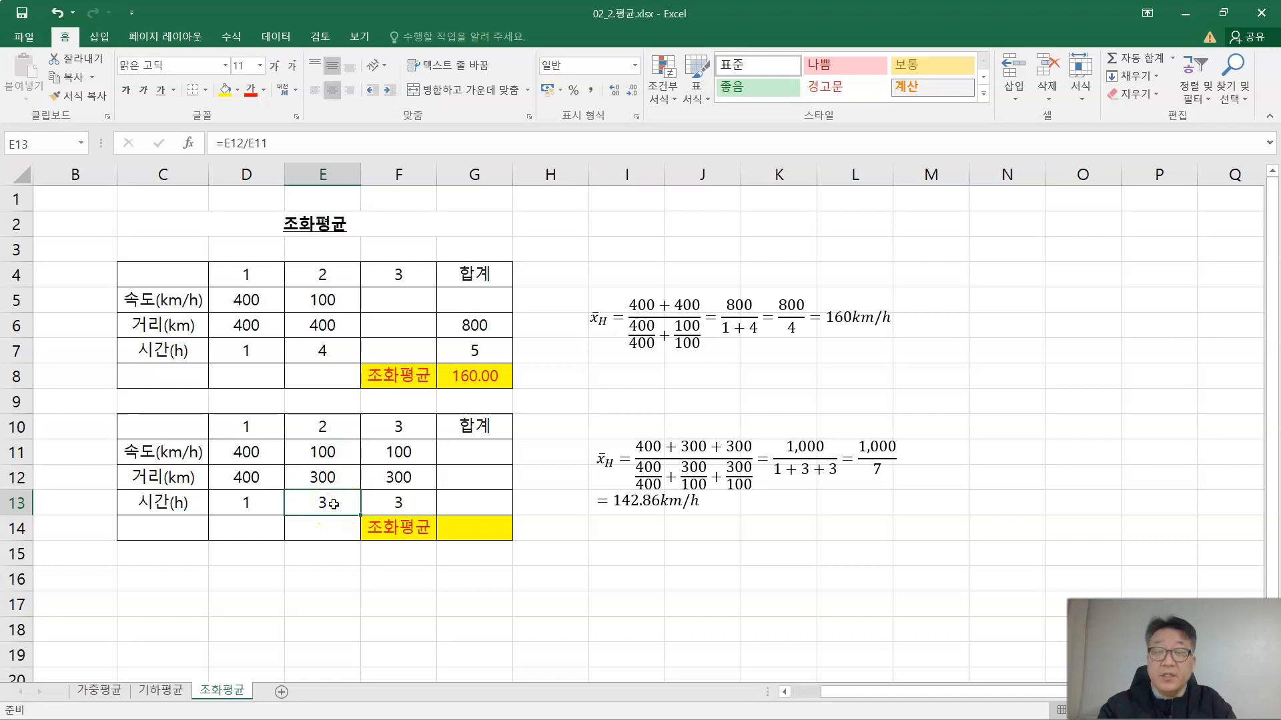
{"action": "left_click", "coordinate": [407, 481]}
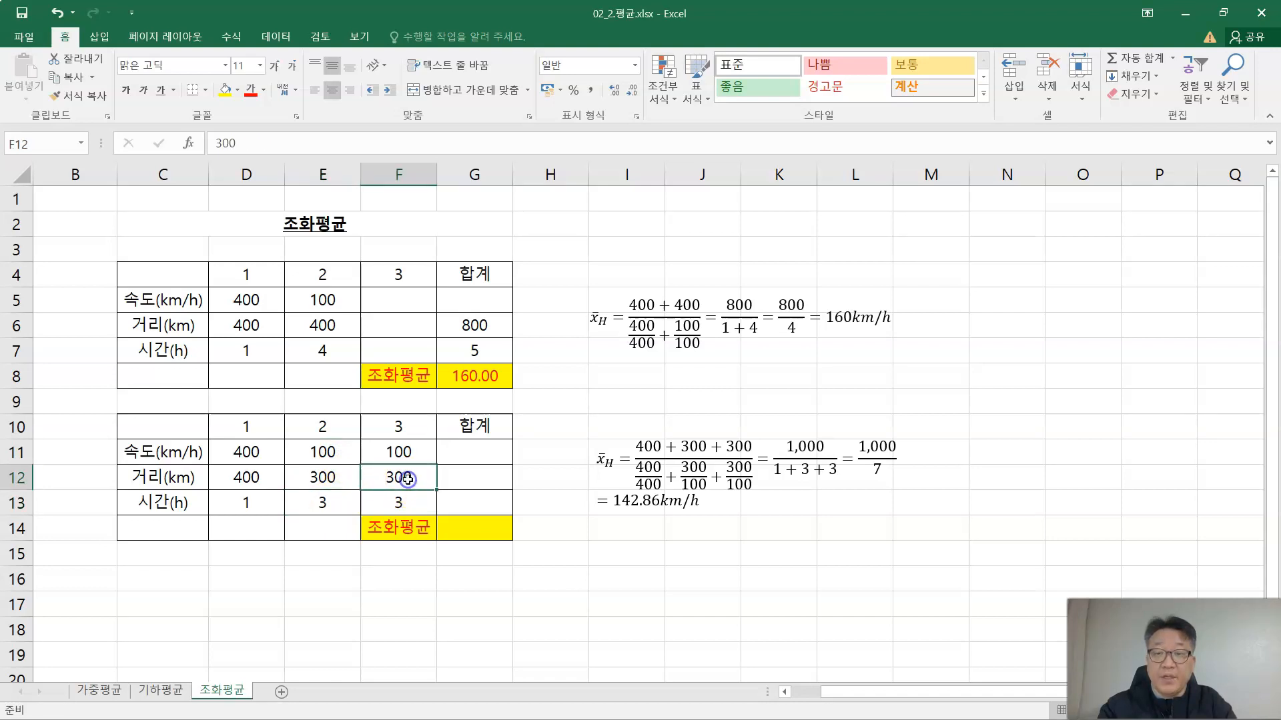
{"action": "left_click", "coordinate": [405, 444]}
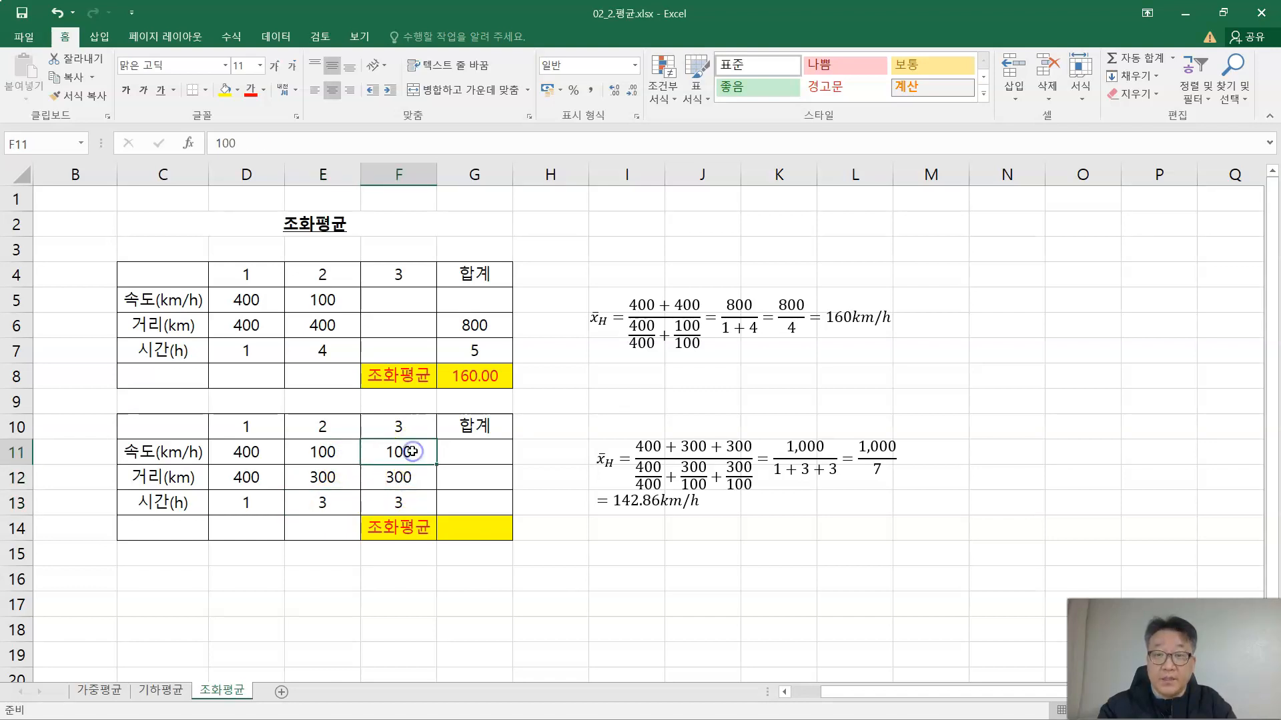
{"action": "left_click", "coordinate": [402, 499]}
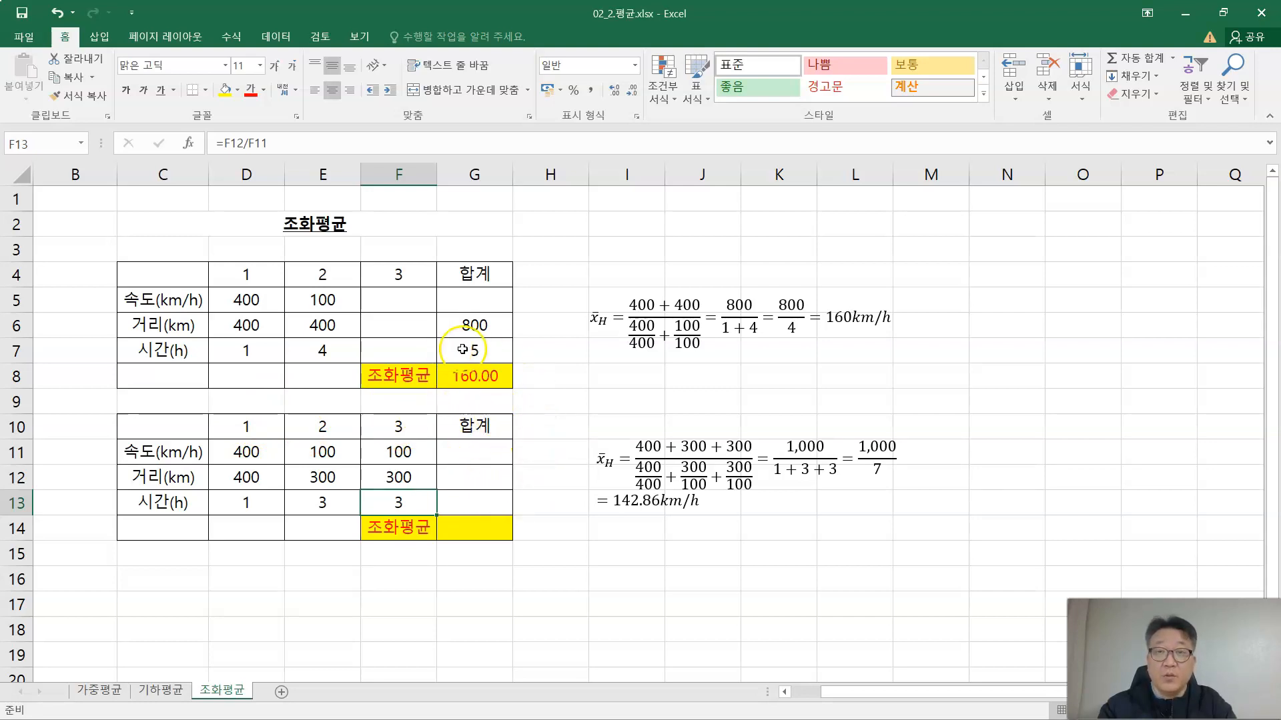
{"action": "left_click", "coordinate": [243, 477]}
{"action": "left_click", "coordinate": [256, 452]}
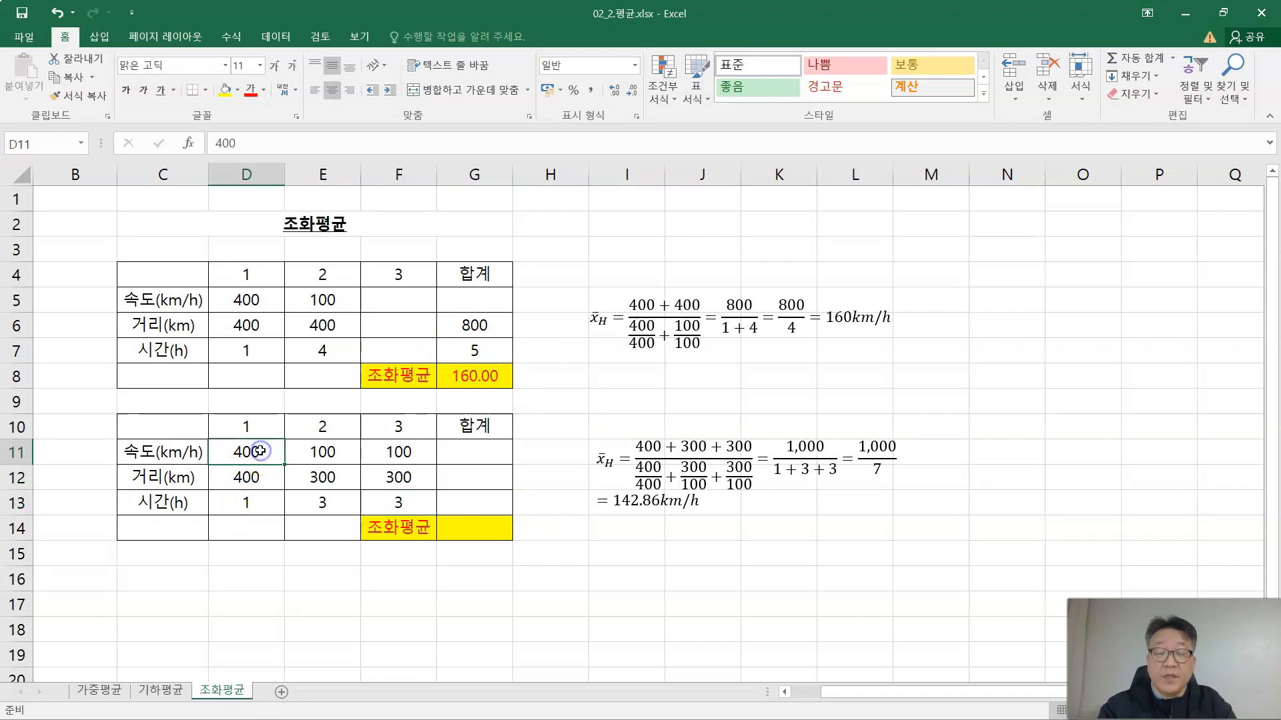
{"action": "left_click", "coordinate": [257, 502]}
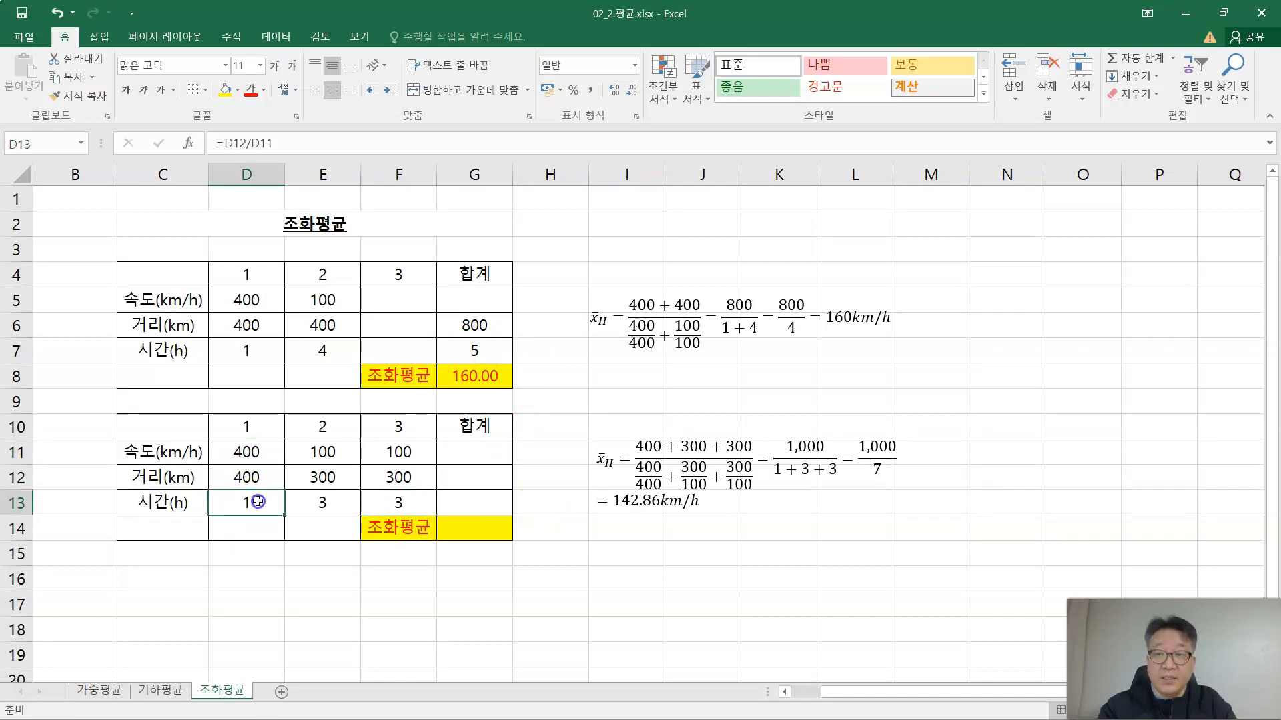
{"action": "left_click", "coordinate": [334, 478]}
{"action": "left_click", "coordinate": [328, 452]}
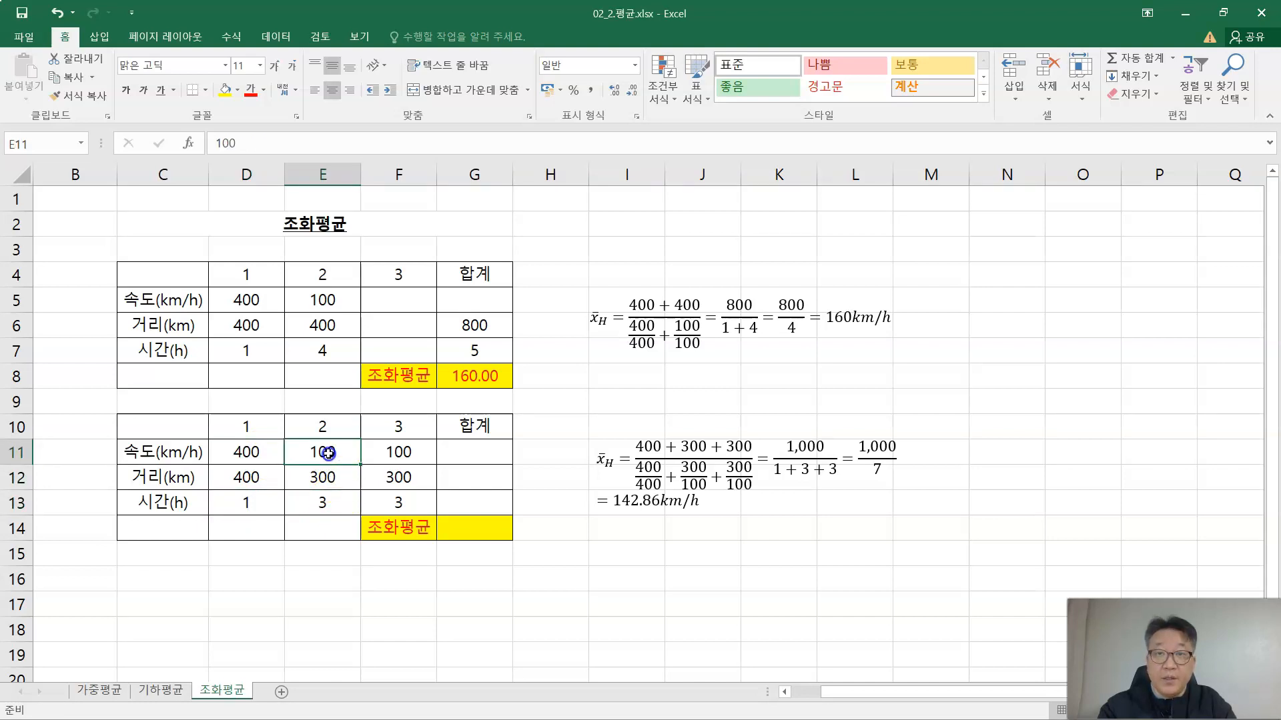
{"action": "left_click", "coordinate": [325, 503]}
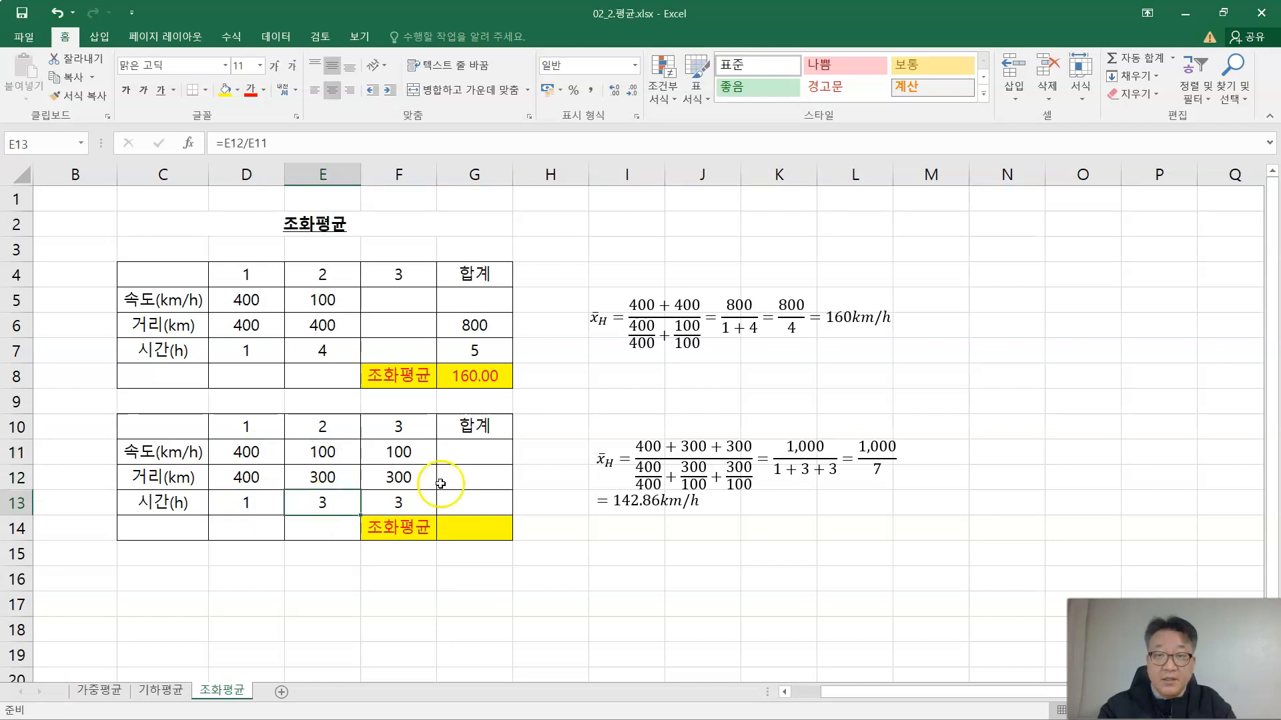
{"action": "left_click", "coordinate": [389, 480]}
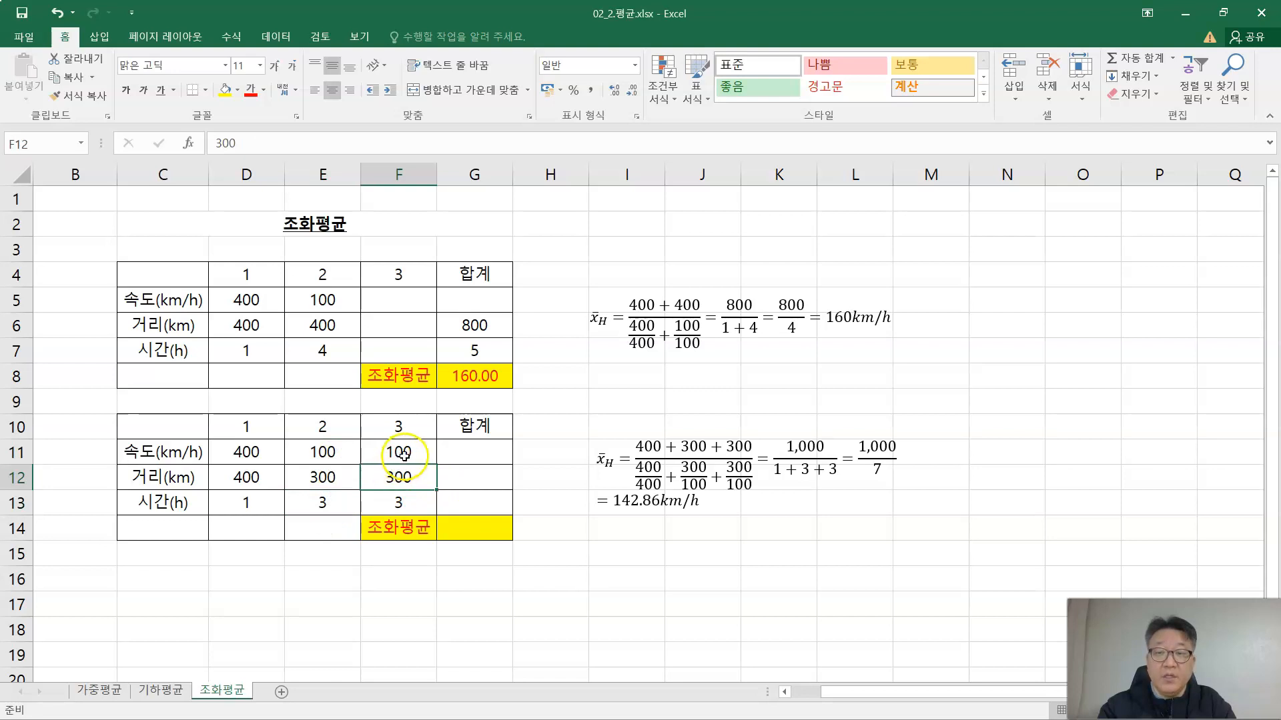
{"action": "left_click", "coordinate": [404, 454]}
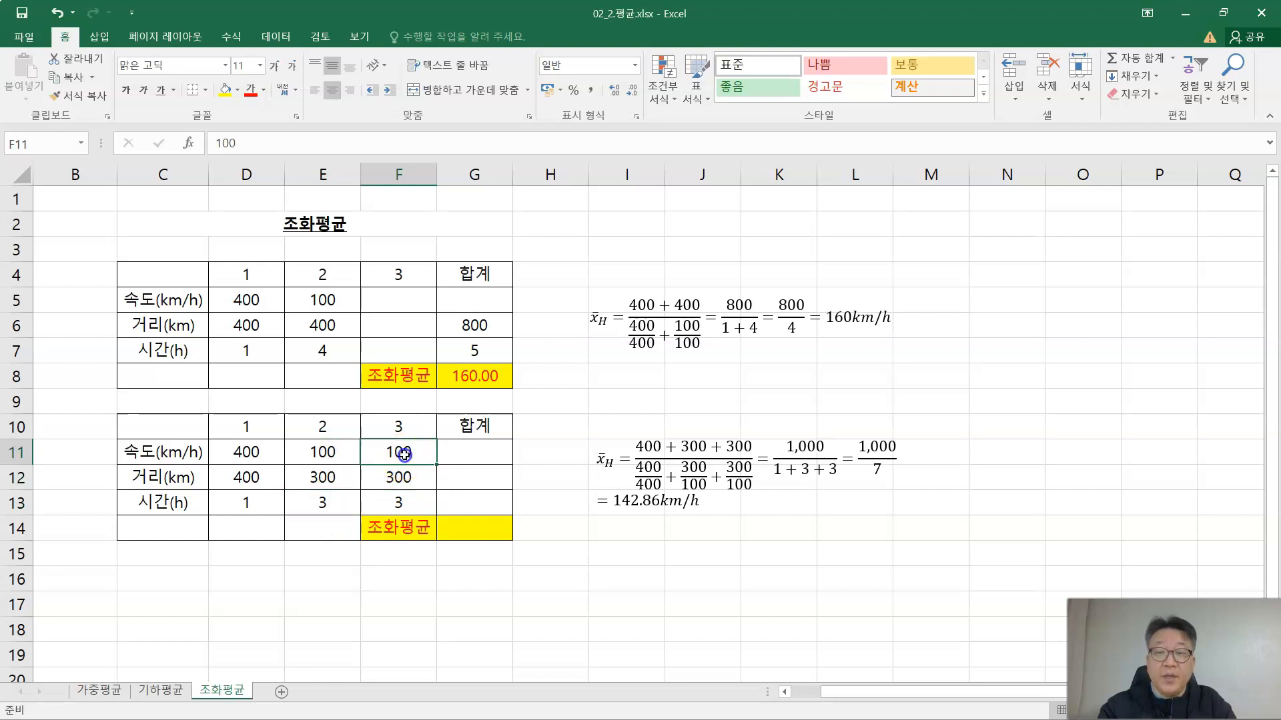
{"action": "left_click", "coordinate": [406, 501]}
Total the second table's 거리 row in G12 with =SUM(D12:F12) and copy the formula to the 시간 total in G13
{"action": "left_click", "coordinate": [465, 469]}
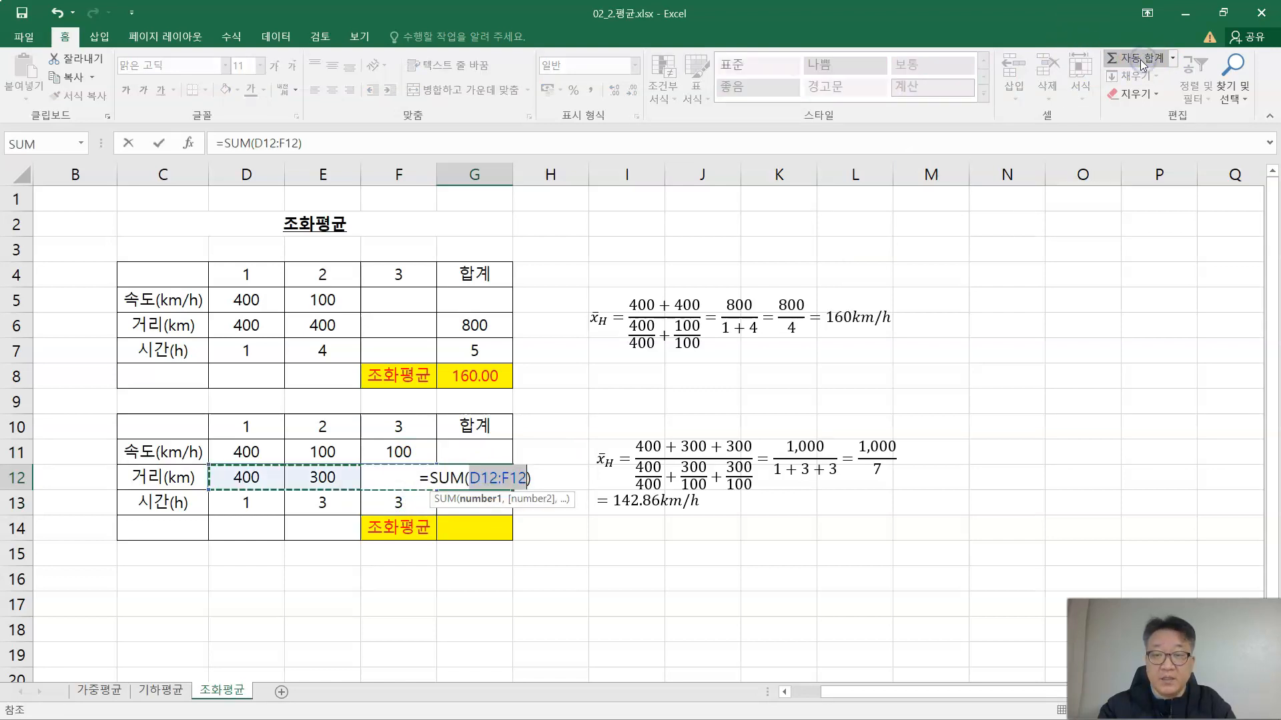
{"action": "key", "text": "Return"}
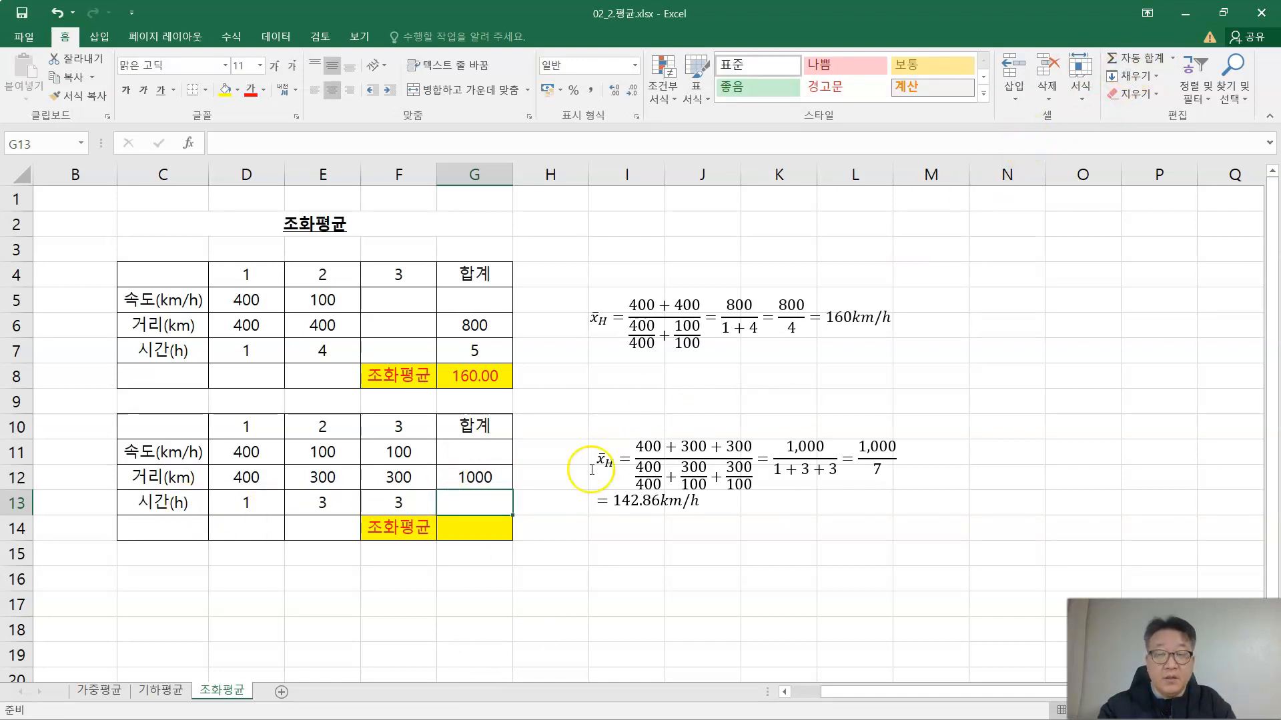
{"action": "left_click", "coordinate": [491, 480]}
{"action": "left_click_drag", "start_coordinate": [512, 490], "coordinate": [510, 516]}
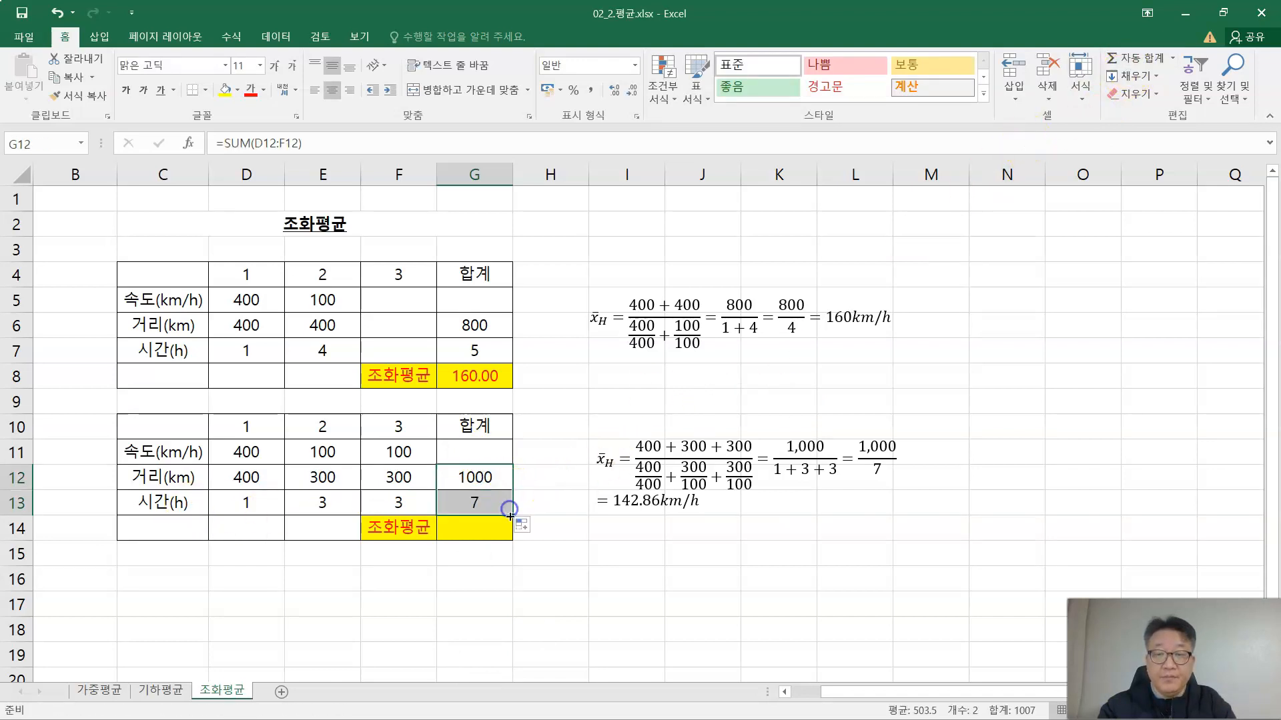
Calculate the second table's 조화평균 in G14 with =G12/G13
{"action": "left_click", "coordinate": [474, 502]}
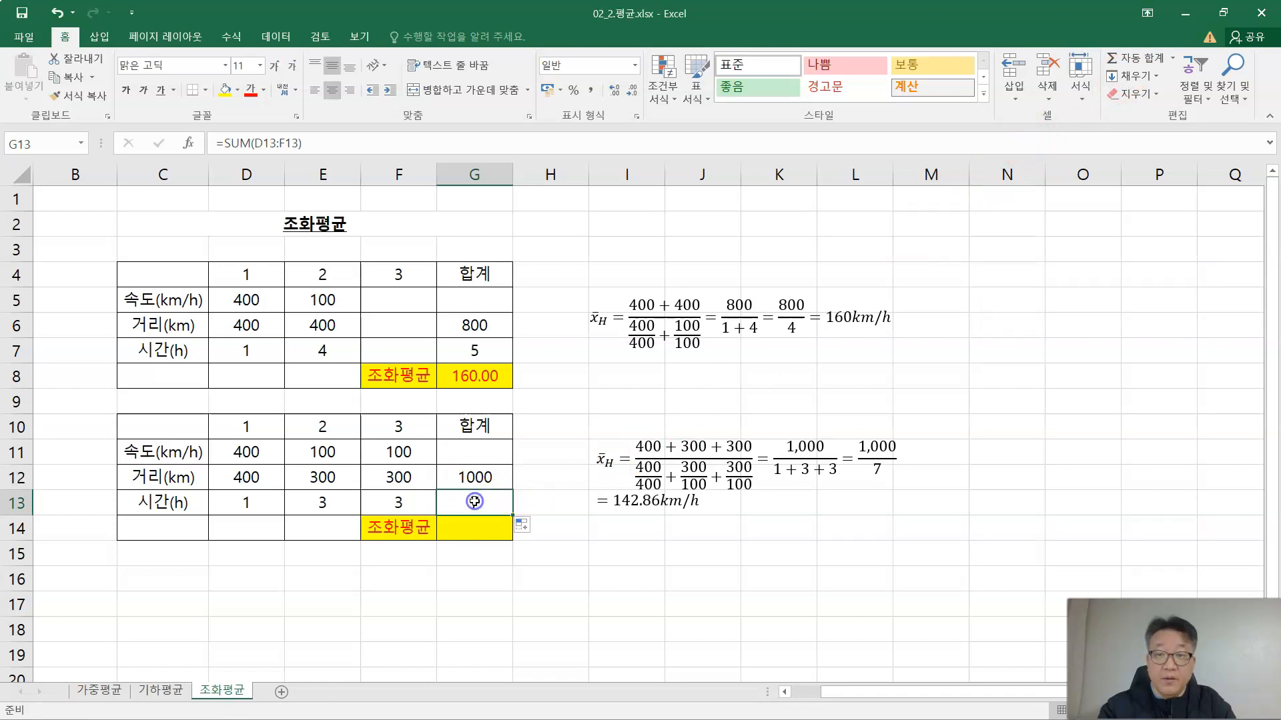
{"action": "left_click", "coordinate": [480, 480]}
{"action": "left_click", "coordinate": [478, 506]}
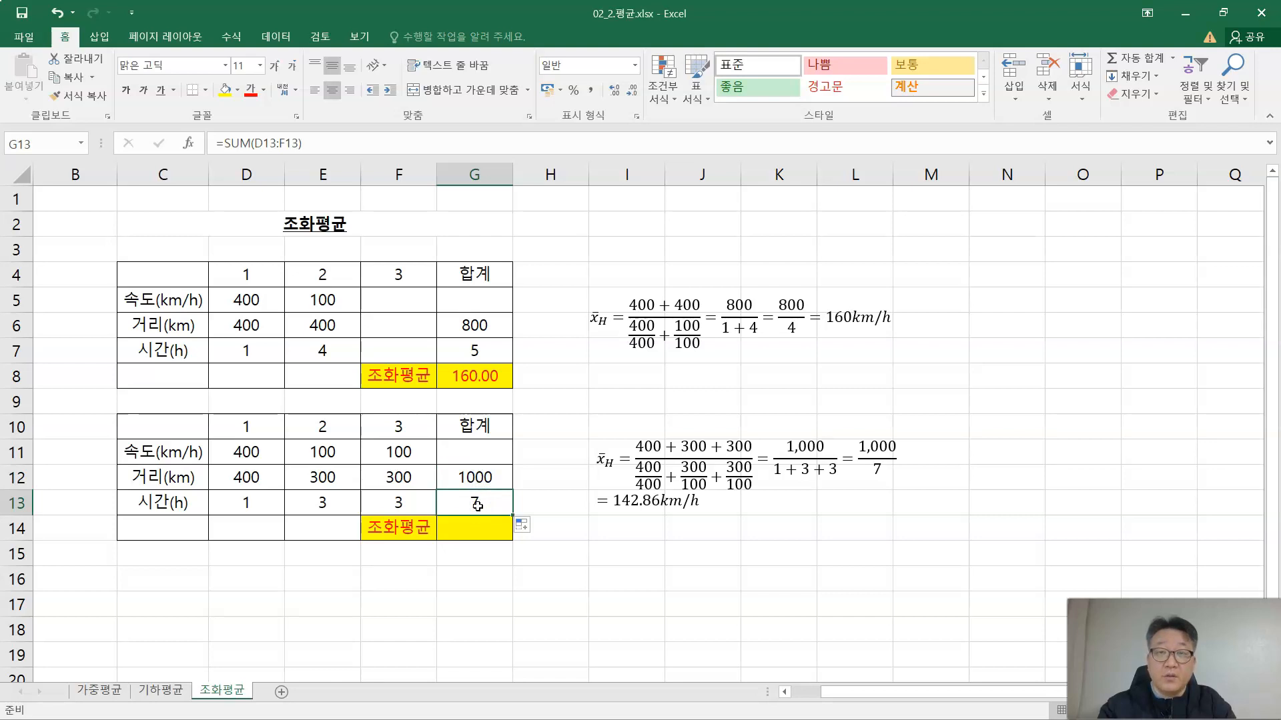
{"action": "left_click", "coordinate": [475, 528]}
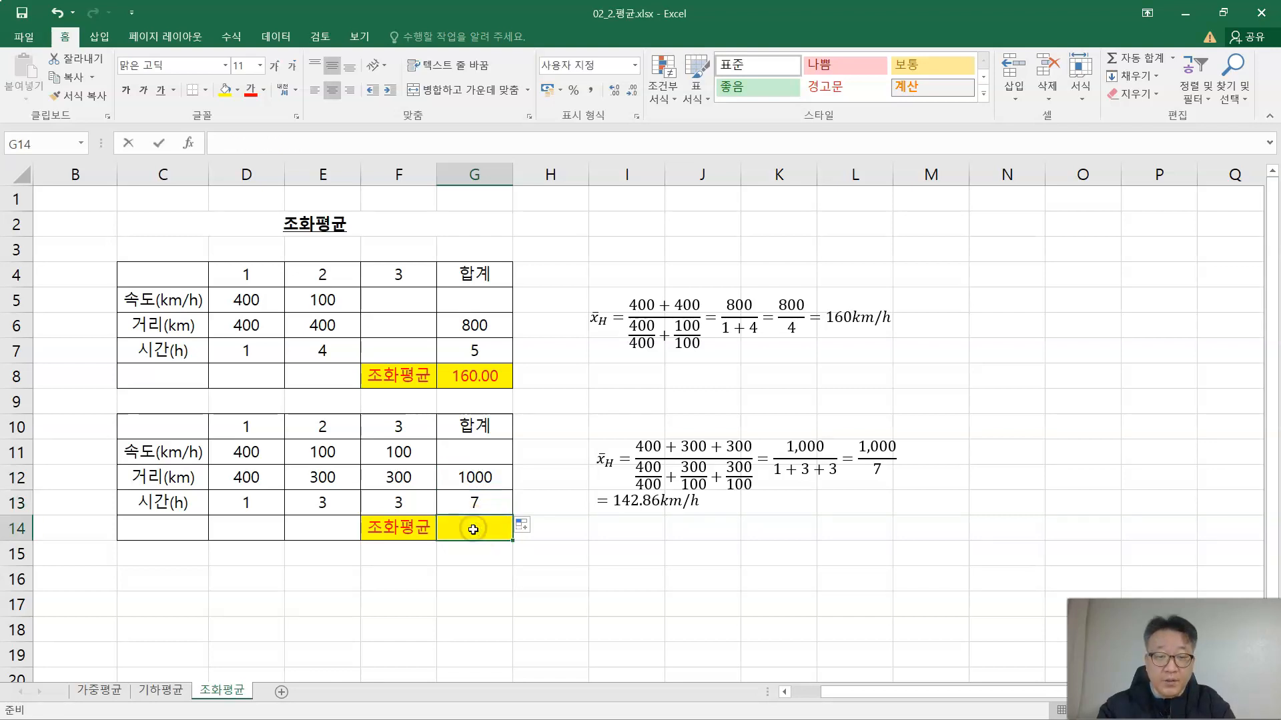
{"action": "type", "text": "="}
{"action": "key", "text": "Up"}
{"action": "key", "text": "Up"}
{"action": "type", "text": "/"}
{"action": "key", "text": "Up"}
{"action": "key", "text": "Return"}
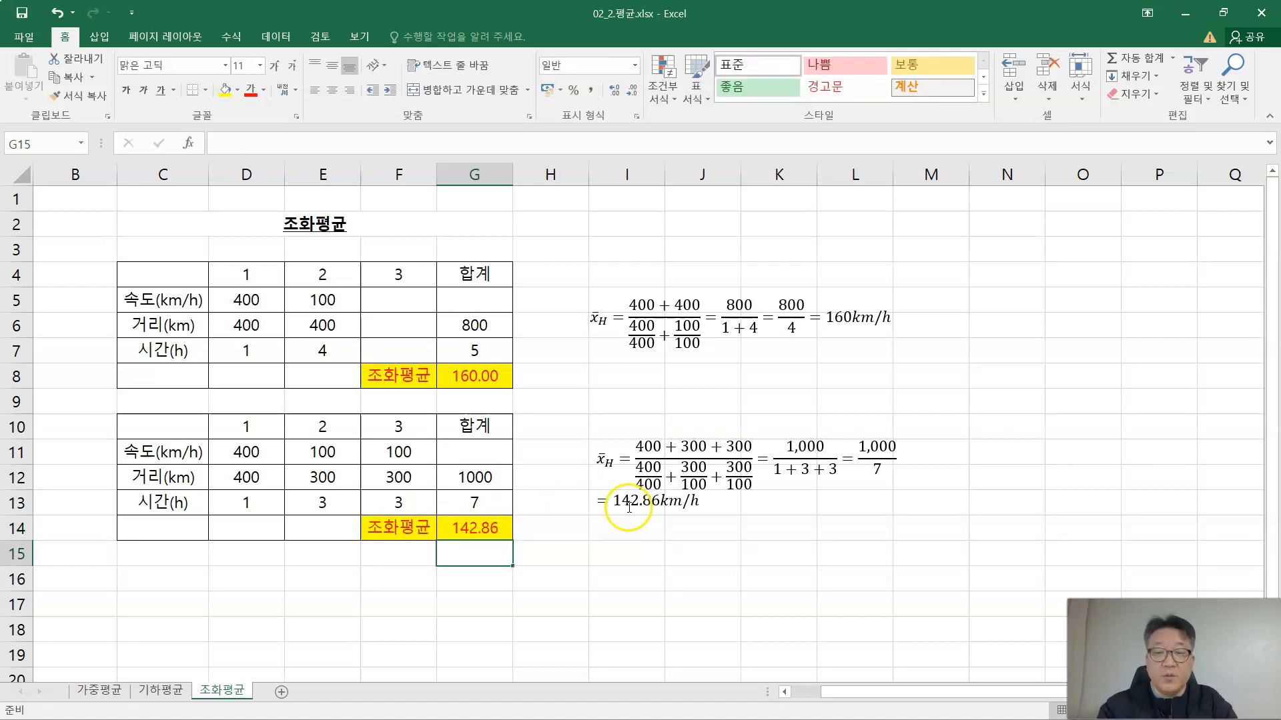